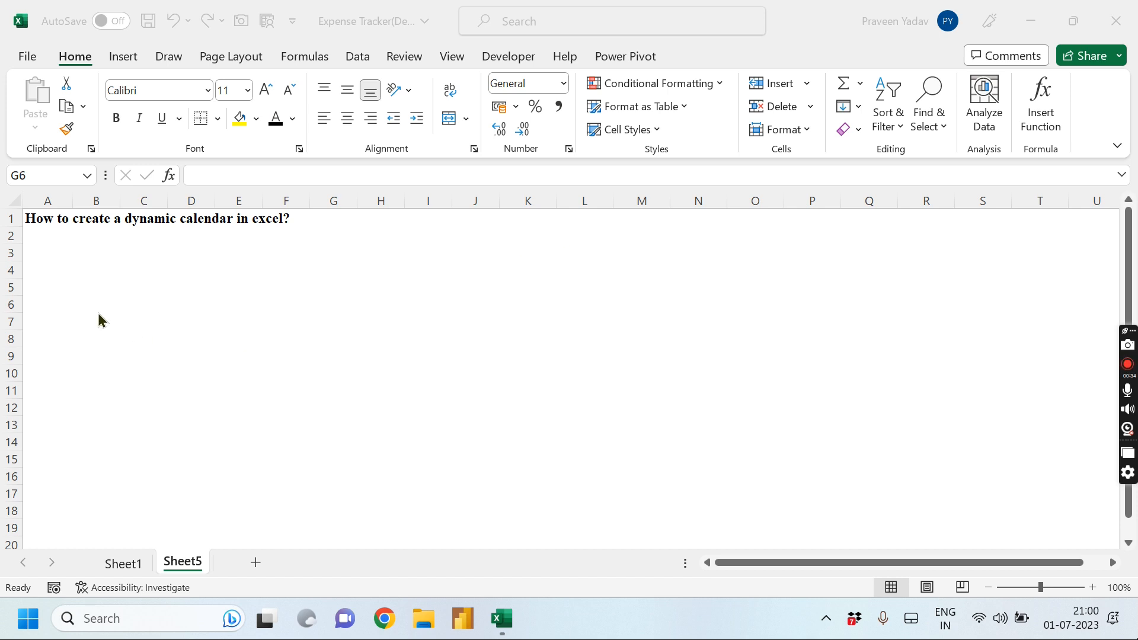
Enter Mon in B4 and fill the weekday series across row 4 to Sun in H4
left_click(99, 268)
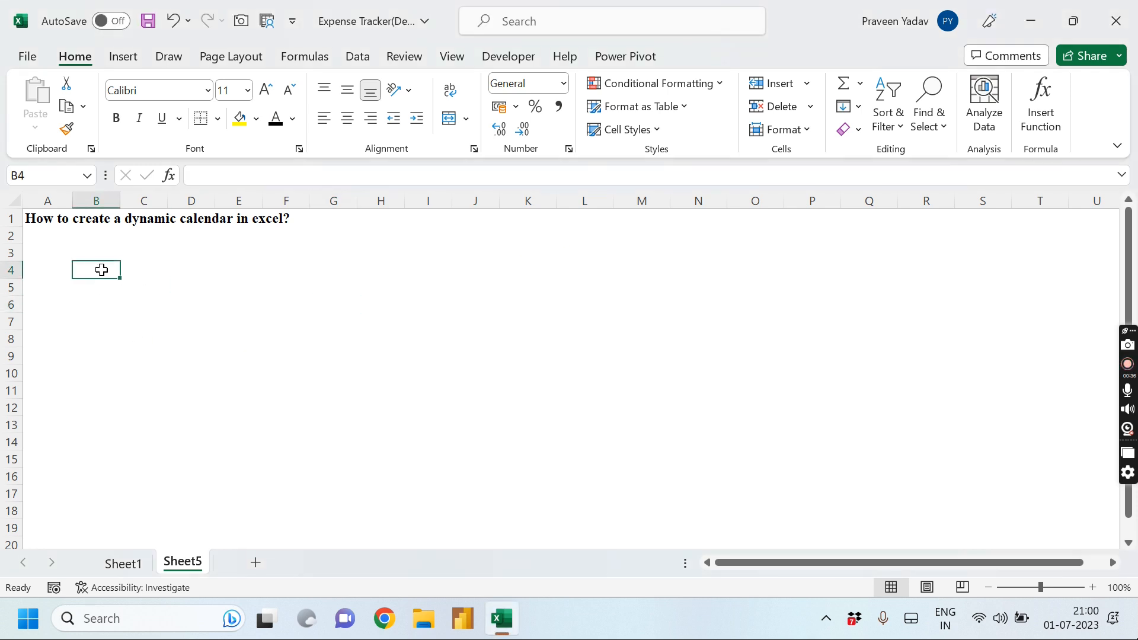
type("Mon")
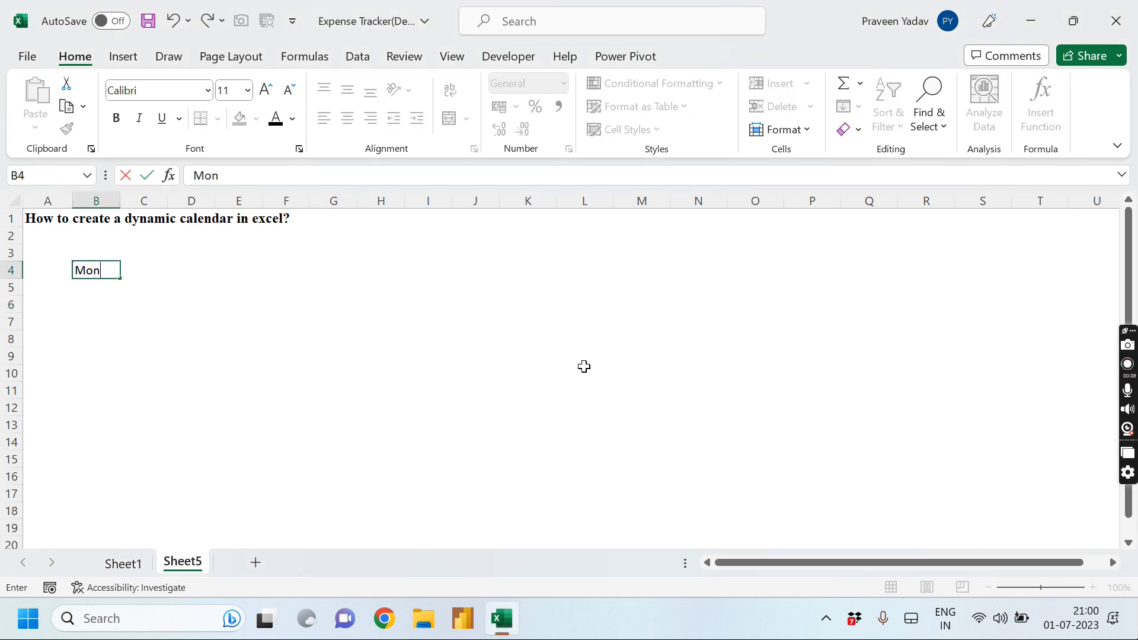
key("Tab")
key("Up")
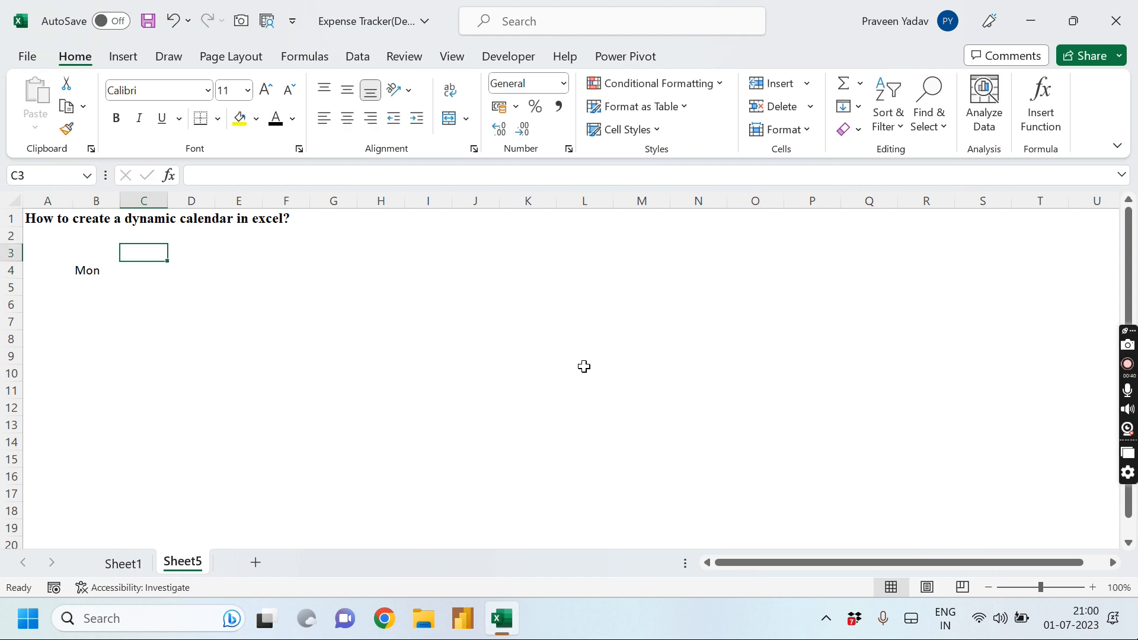
left_click(93, 272)
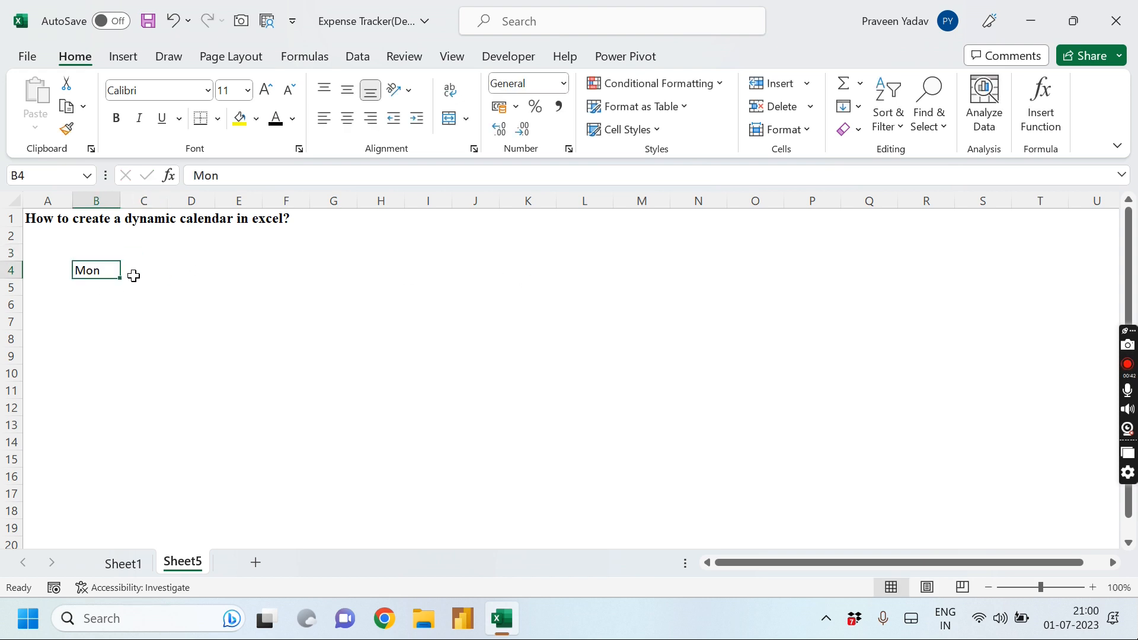
left_click_drag(119, 279, 389, 260)
left_click(256, 301)
left_click(86, 284)
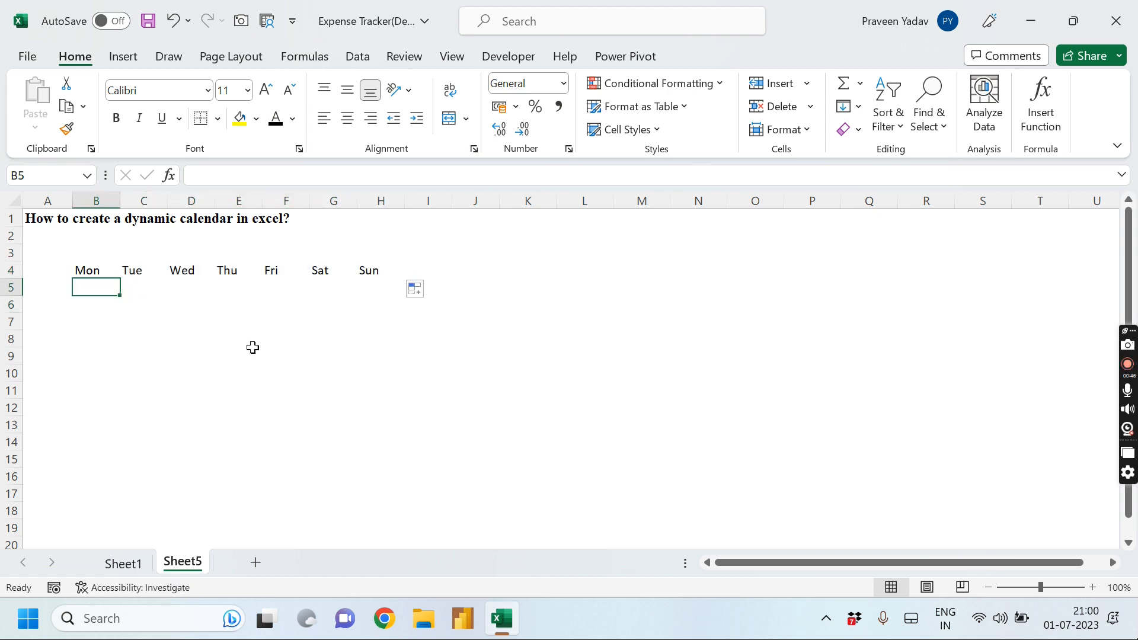
Enter January in O5 and fill the month series down to December in O16
left_click(772, 284)
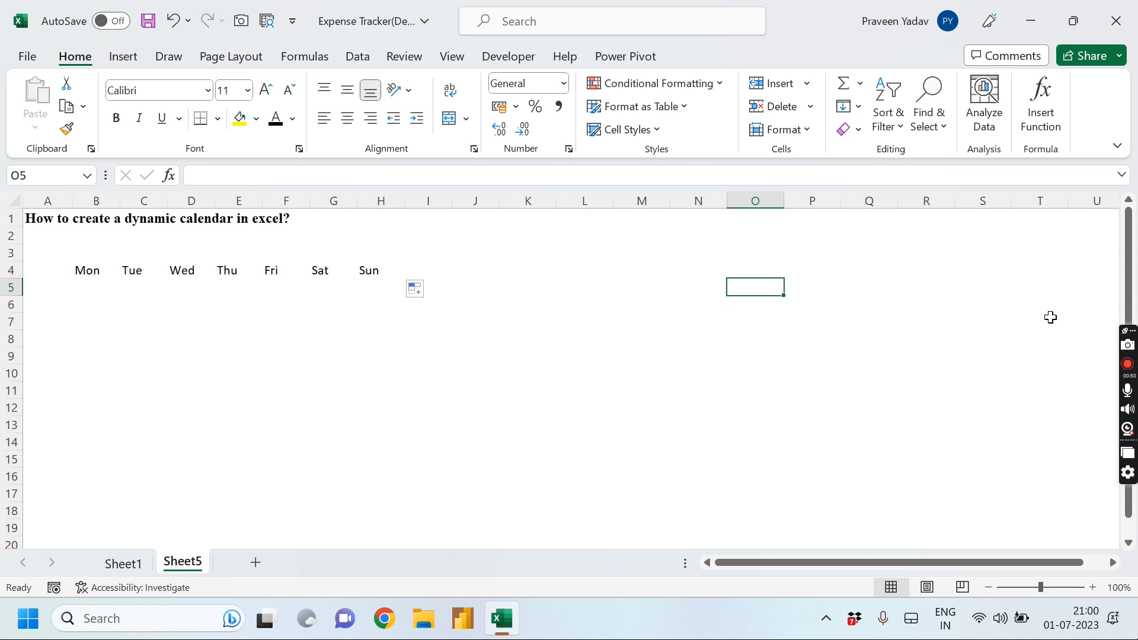
type("January")
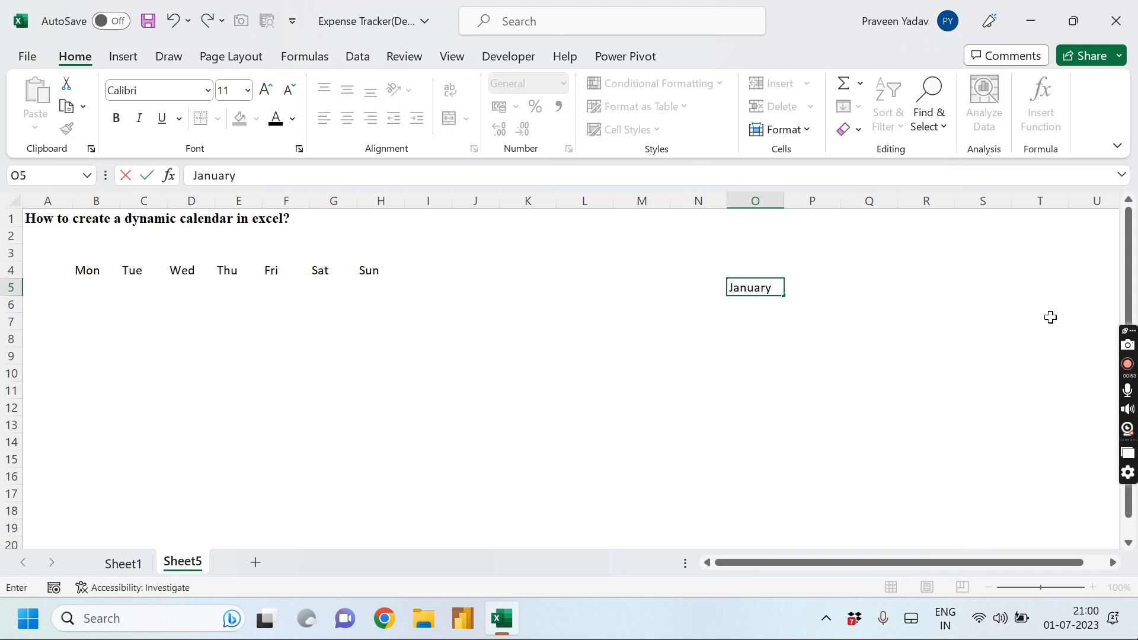
key("Return")
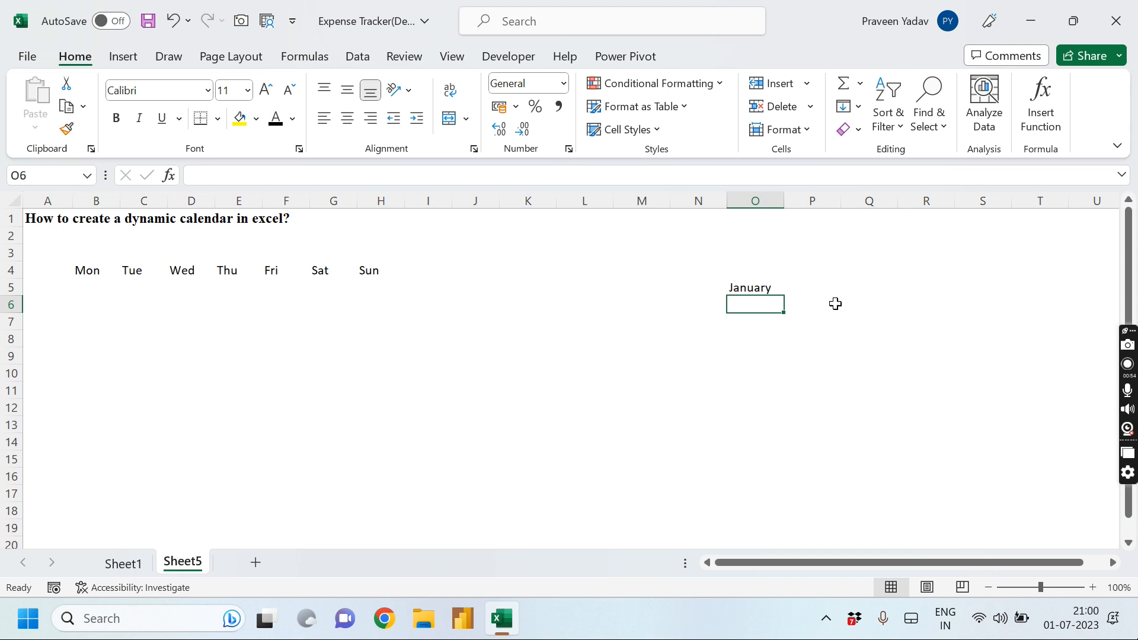
left_click(783, 288)
left_click_drag(784, 295, 775, 479)
left_click(717, 361)
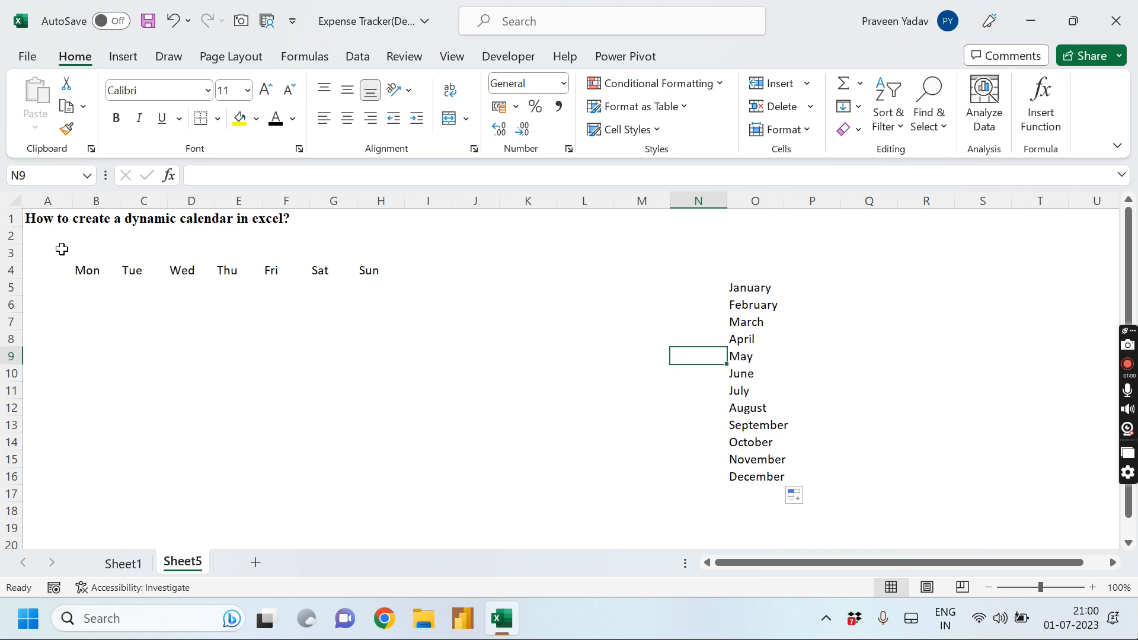
Enter the year 2023 in cell A3
left_click(37, 256)
type("2023")
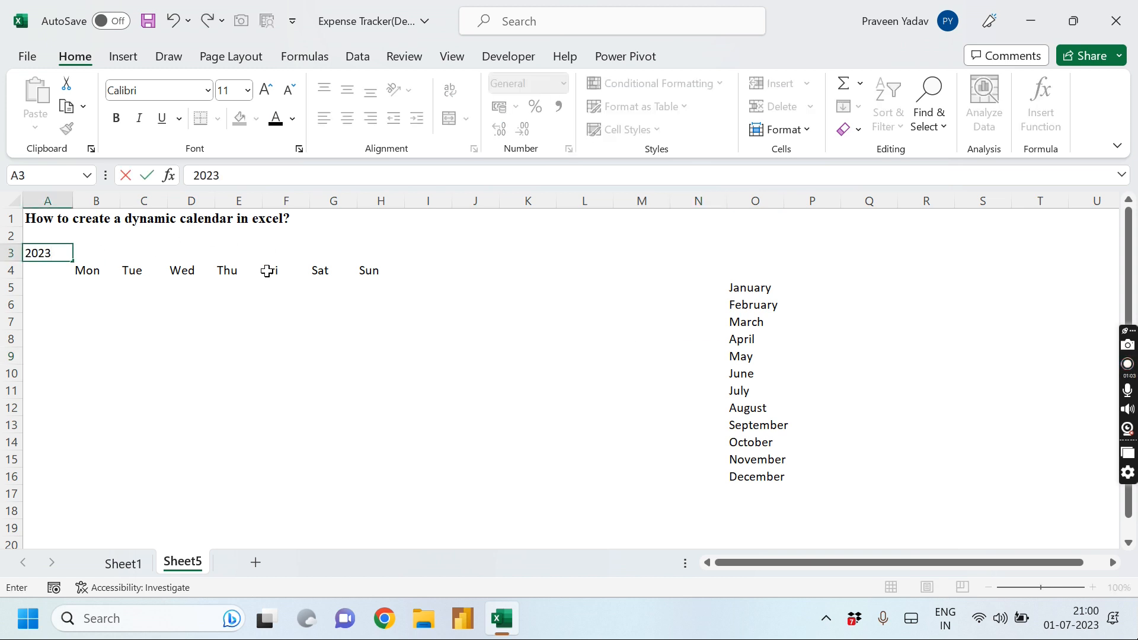
key("Return")
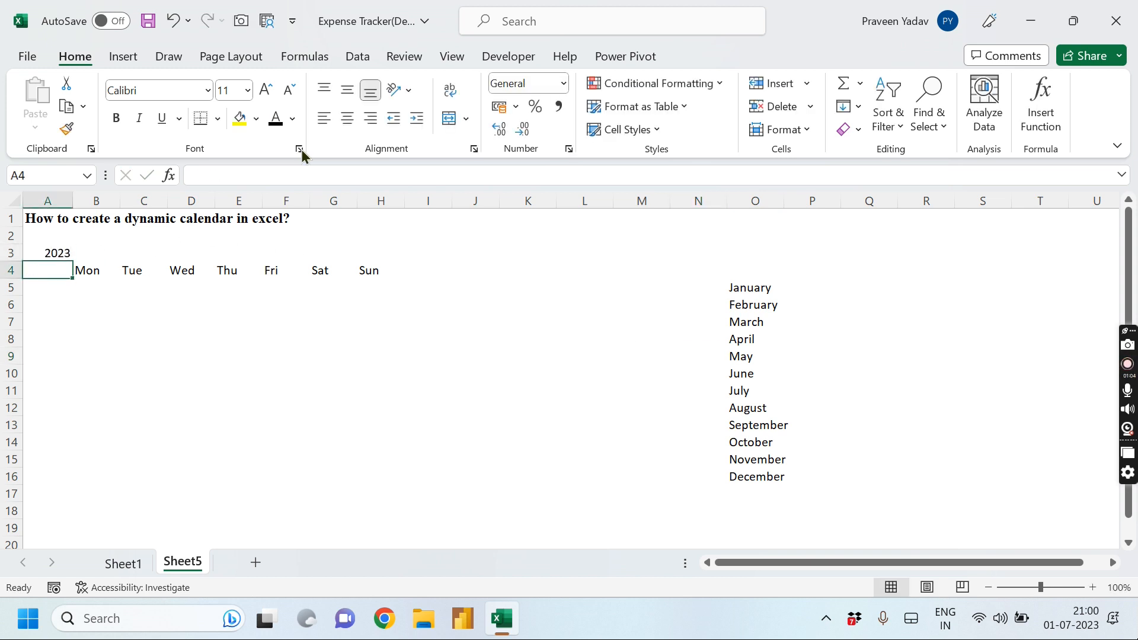
left_click(52, 253)
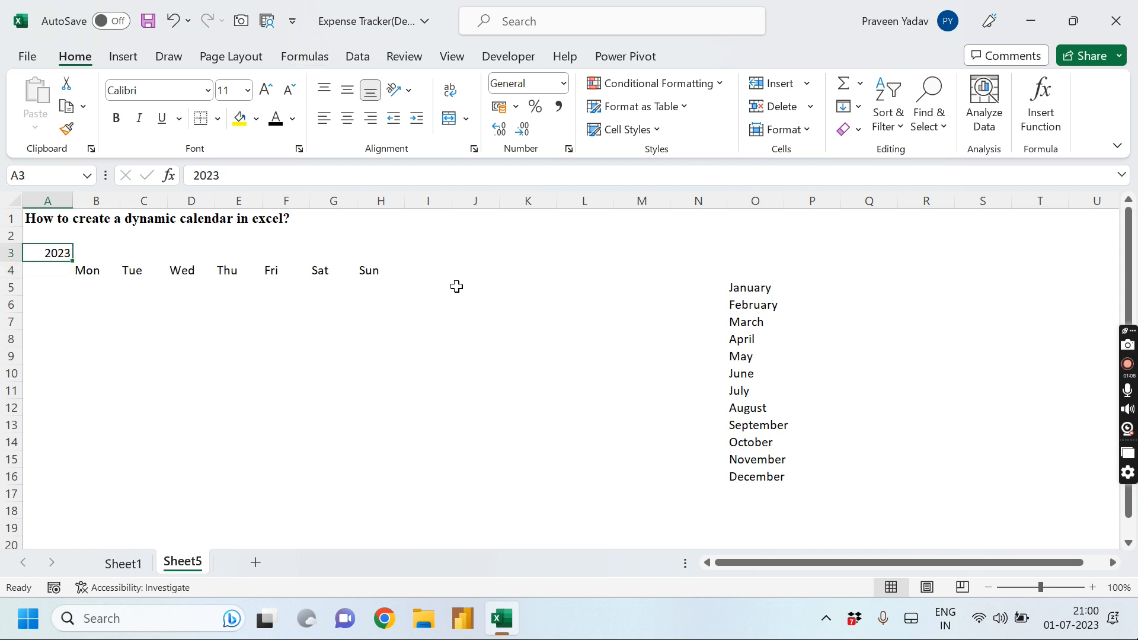
Add list data validation to H3 with source =$O$5:$O$16 and choose January from its dropdown
left_click(377, 242)
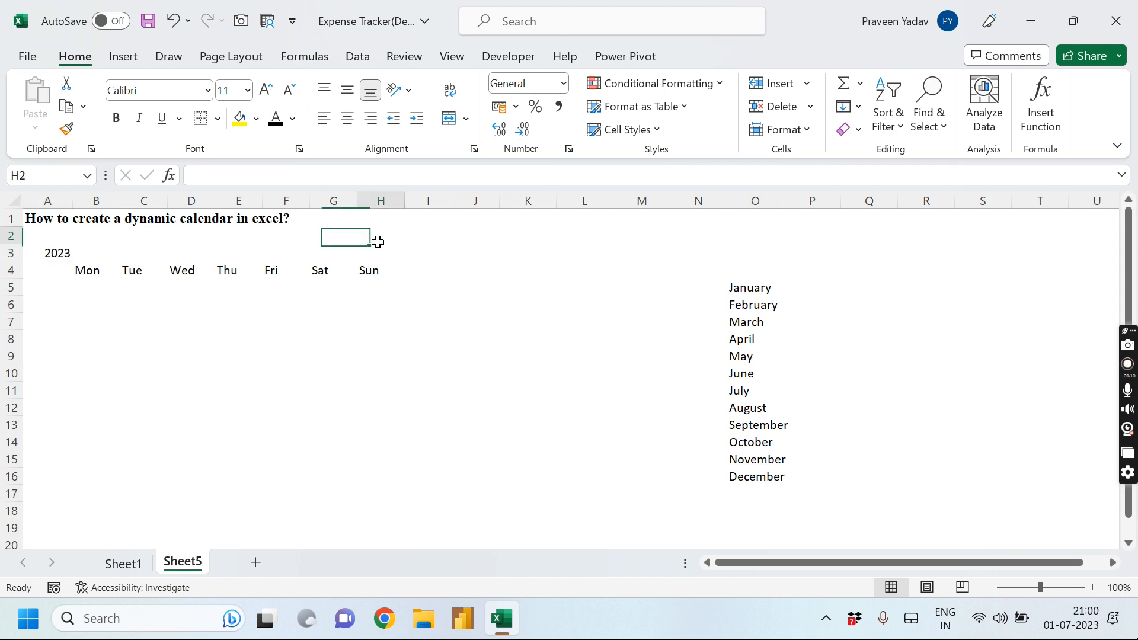
left_click(376, 259)
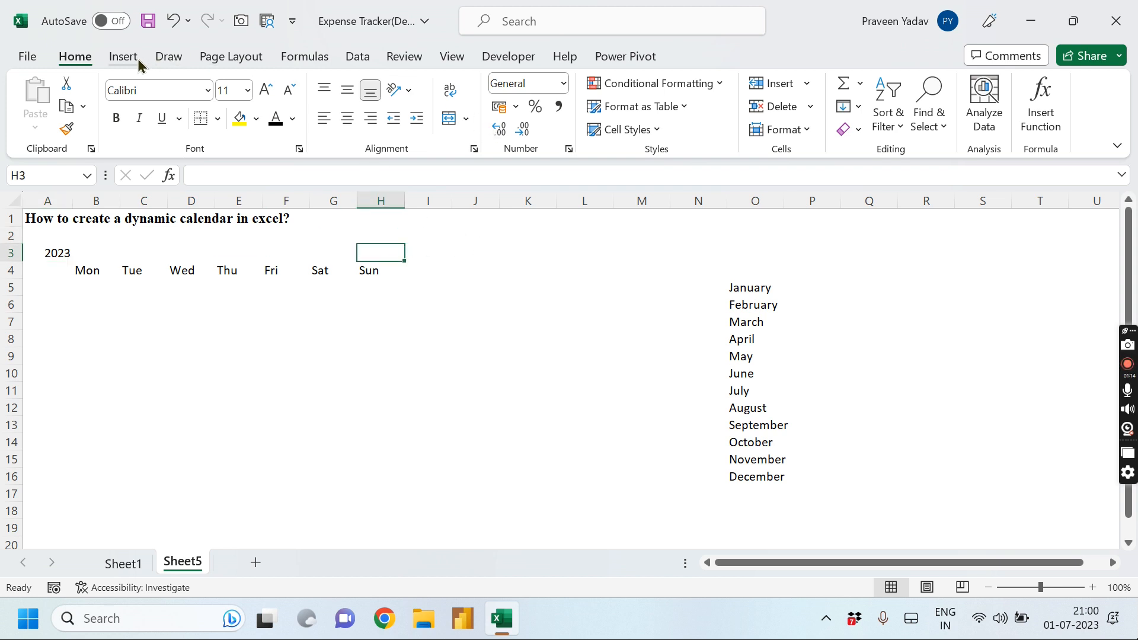
left_click(347, 58)
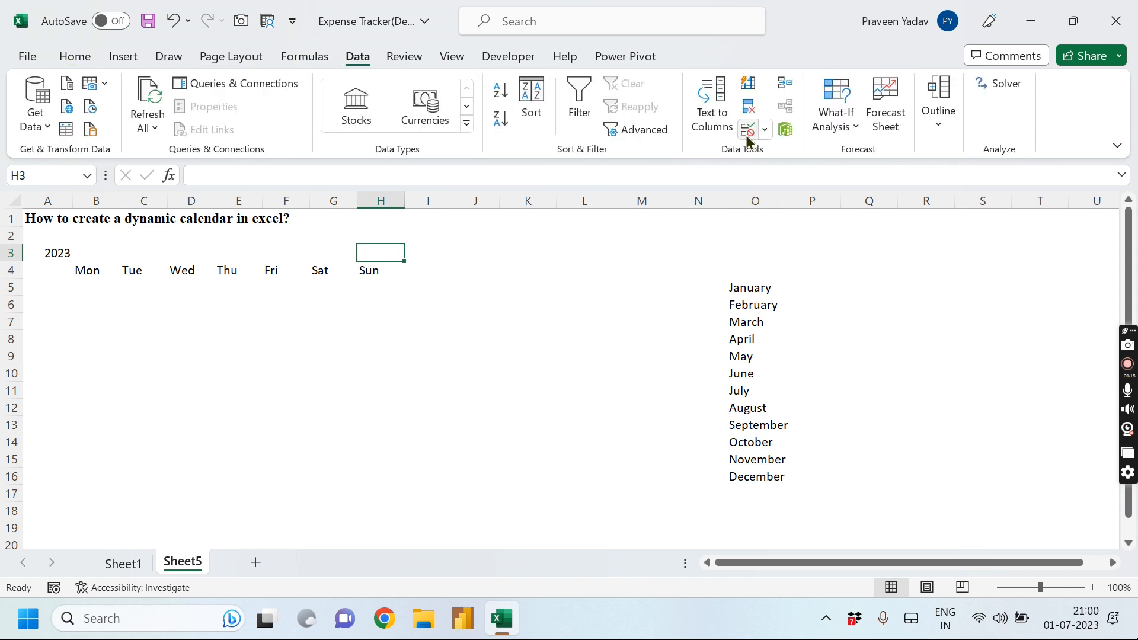
left_click(765, 130)
left_click(773, 148)
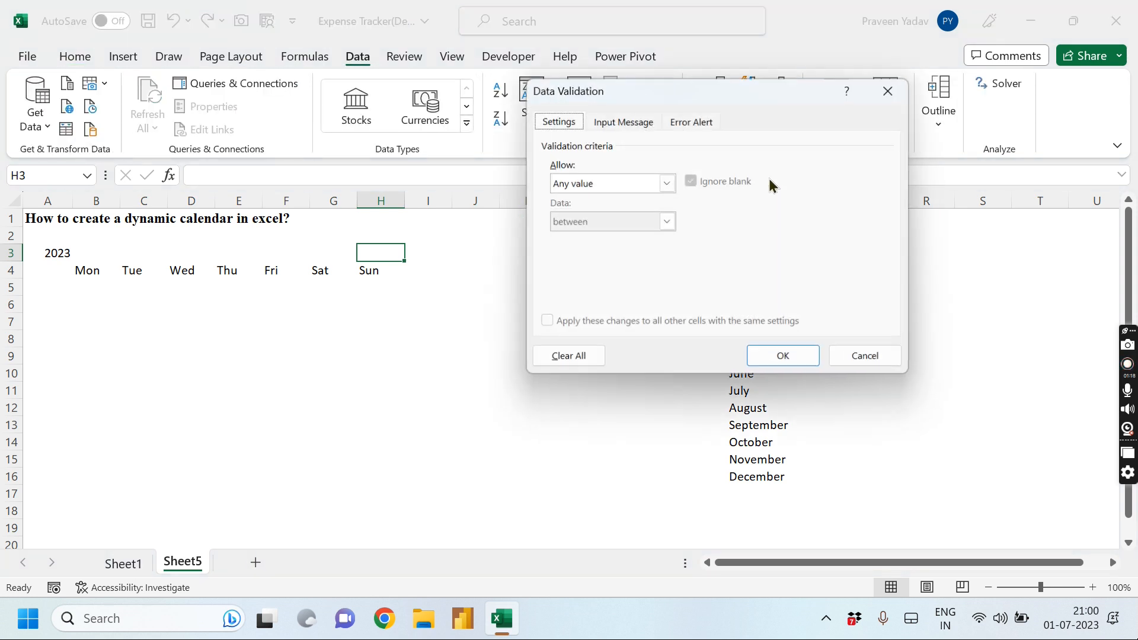
left_click(665, 184)
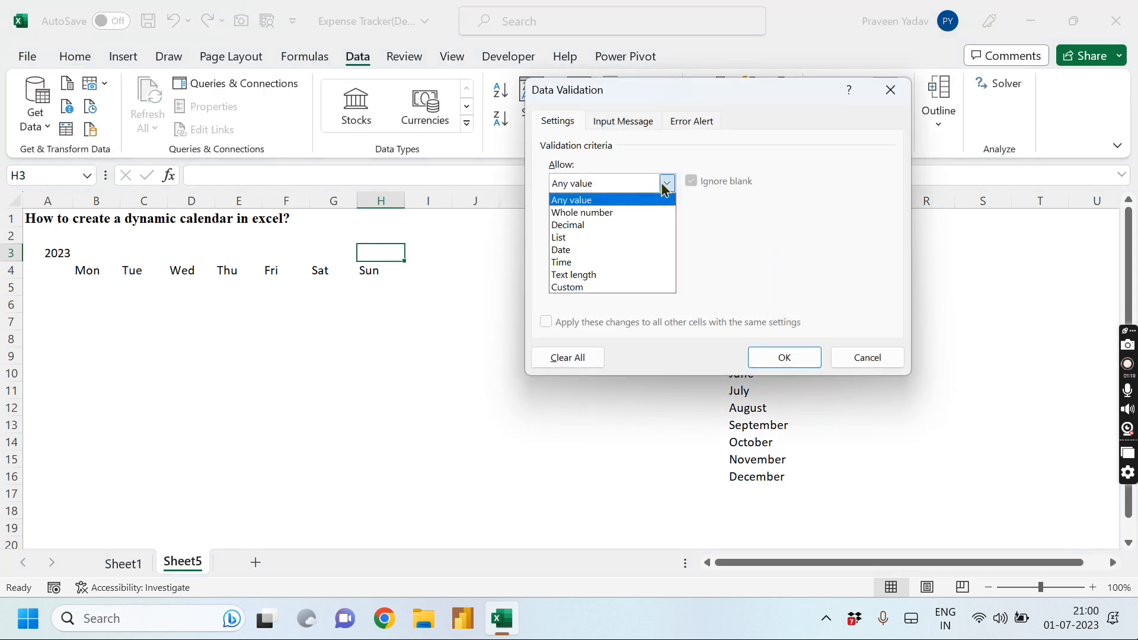
left_click(573, 237)
left_click(788, 257)
left_click_drag(757, 293, 764, 479)
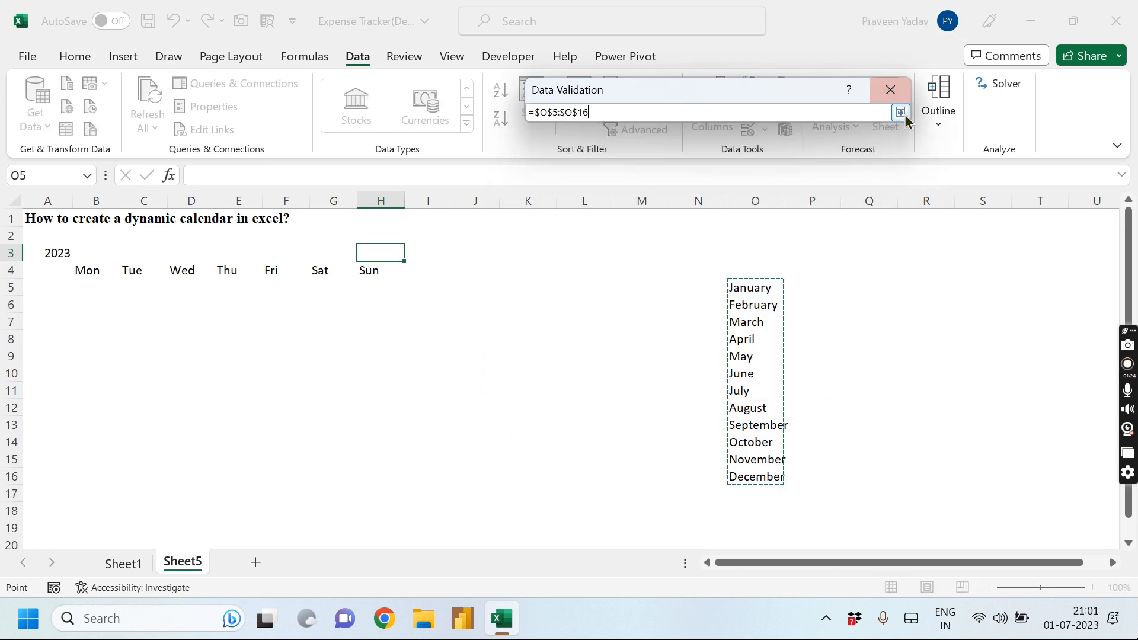
left_click(900, 113)
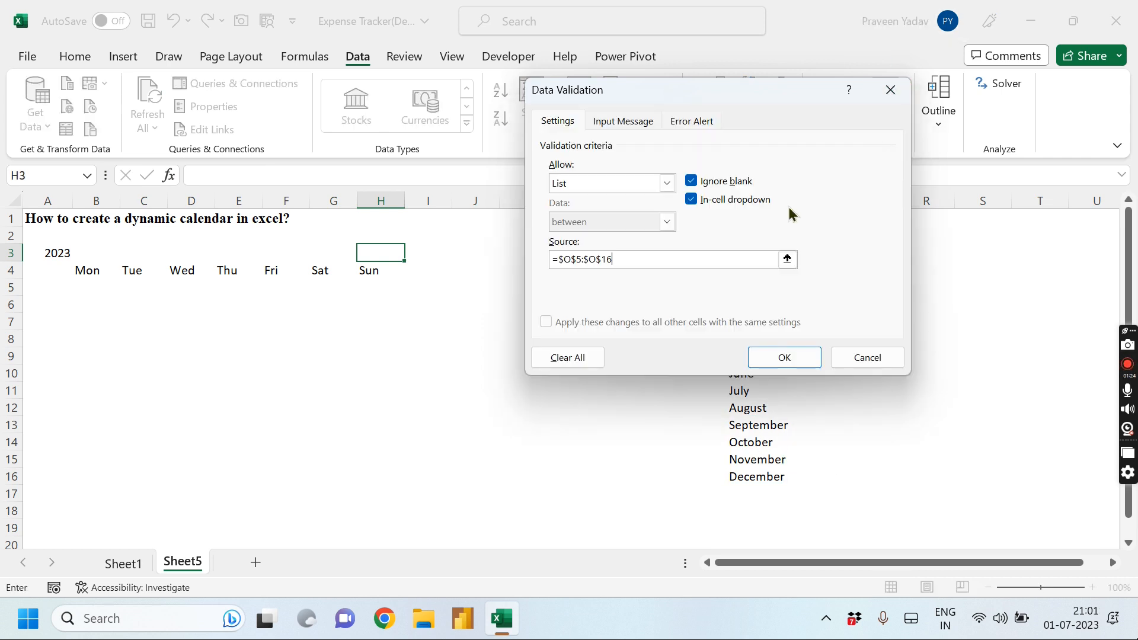
left_click(761, 355)
left_click(412, 253)
left_click(382, 264)
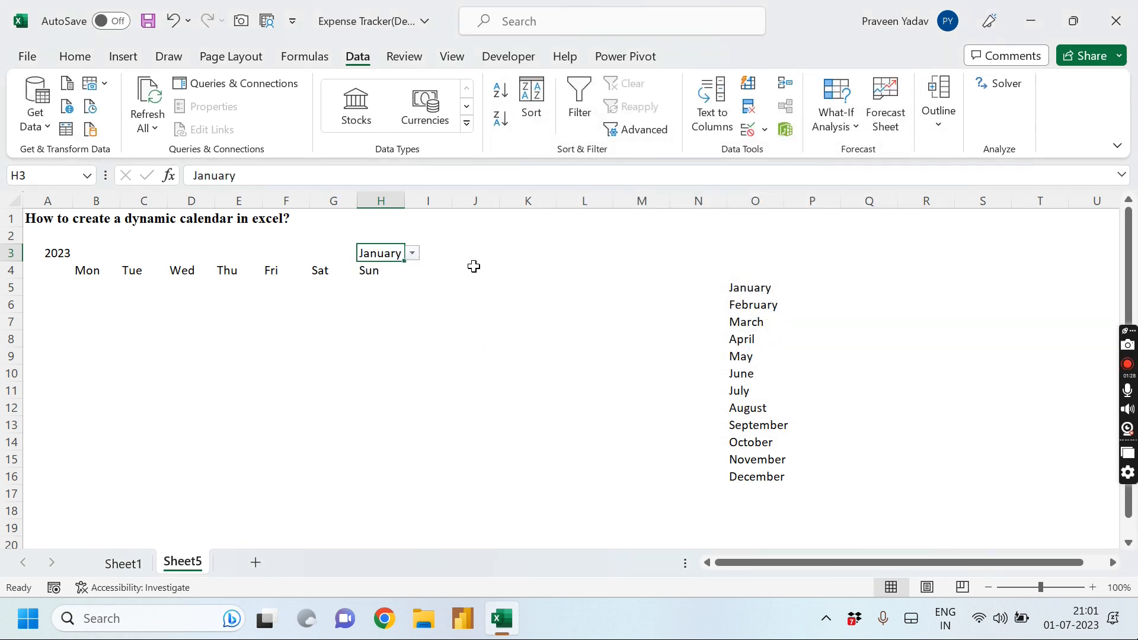
Start a DATE formula in K3 with the absolute reference $A$3 as its year argument
left_click(474, 254)
left_click(527, 252)
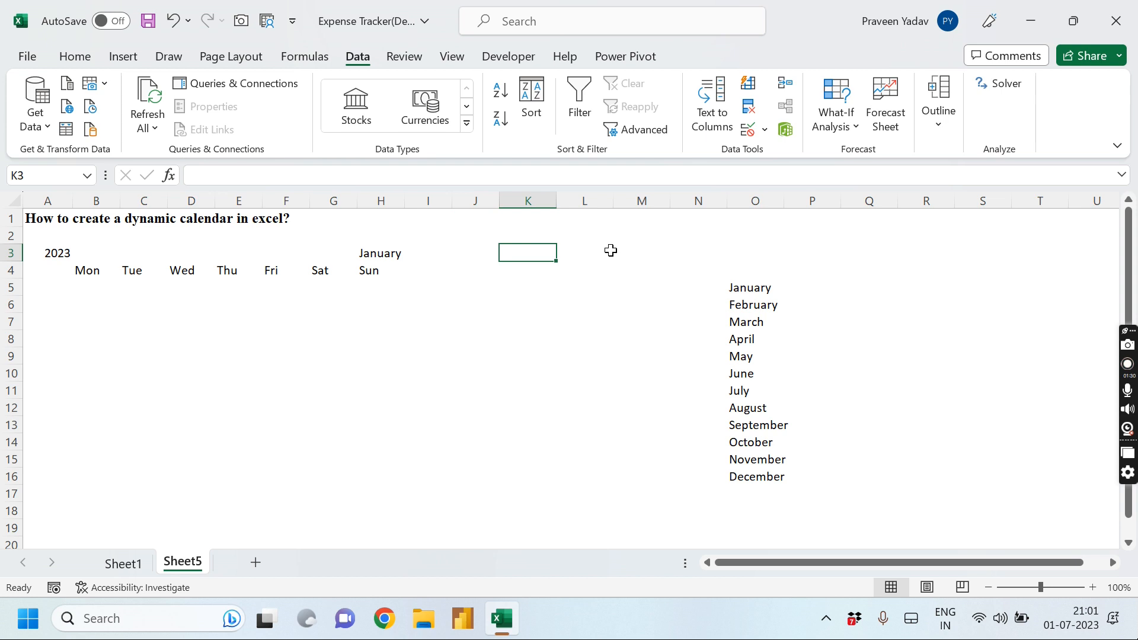
type("=da")
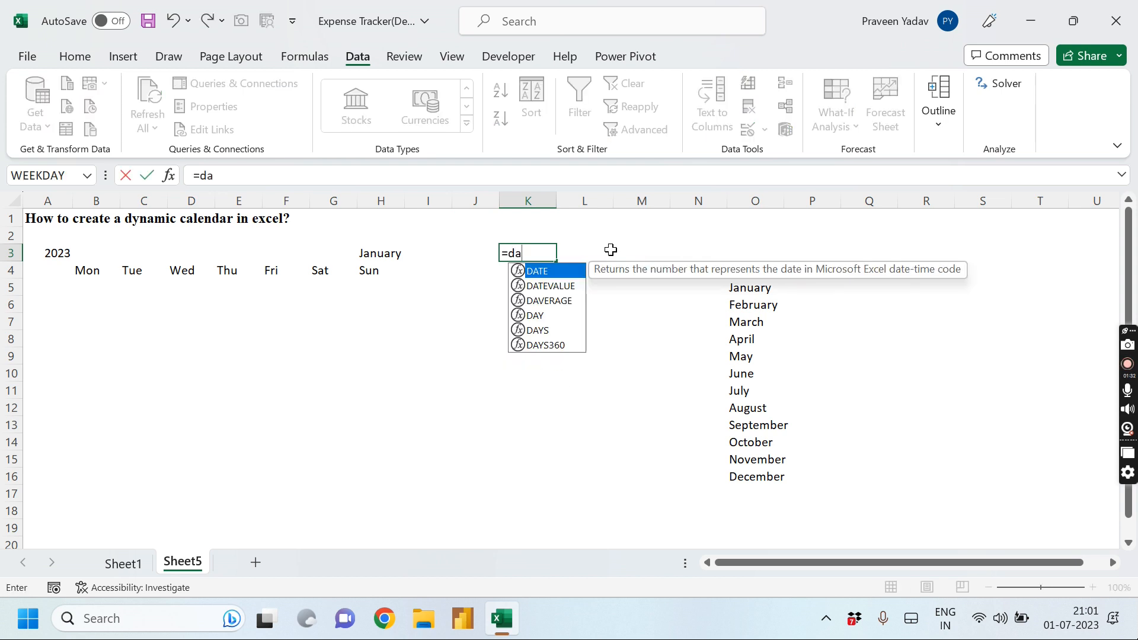
key("Tab")
key("Left")
key("Left")
key("Left")
key("Left")
key("Left")
key("Left")
key("Left")
key("Left")
key("Left")
key("Left")
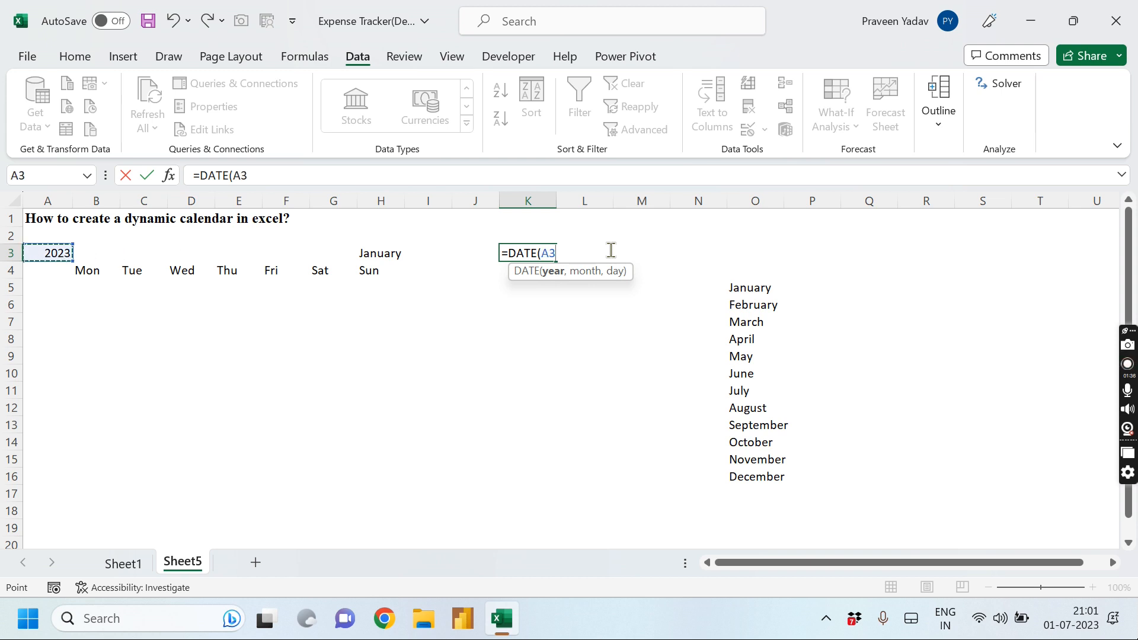
key("F4")
type(",")
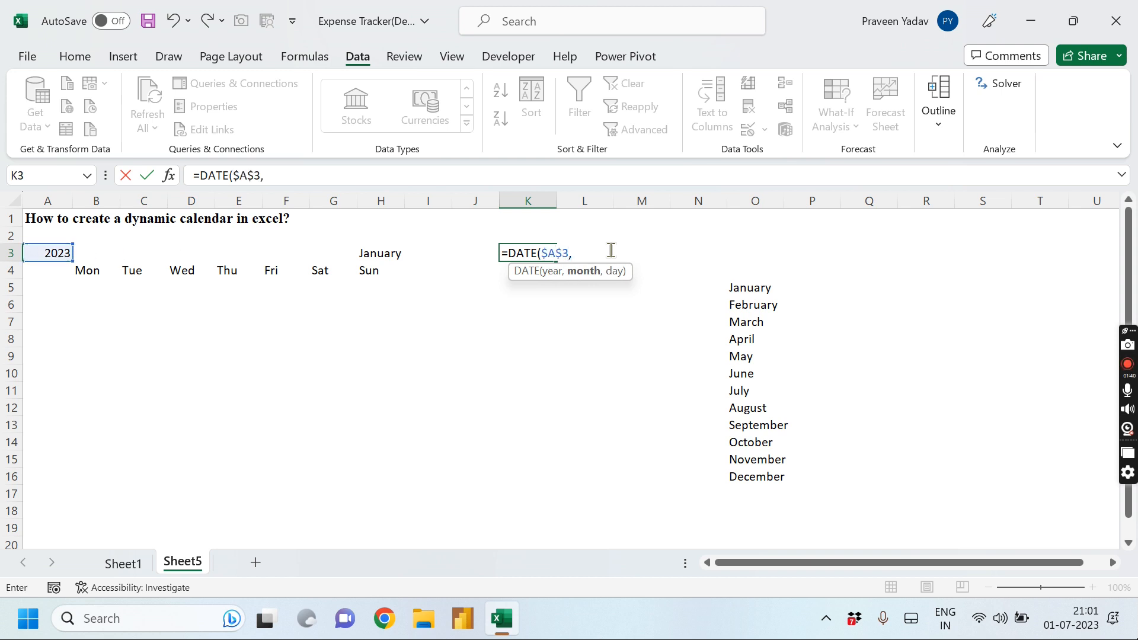
Complete the K3 formula with MATCH(H3,O5:O16,0) as the month and 1 as the day
type("m")
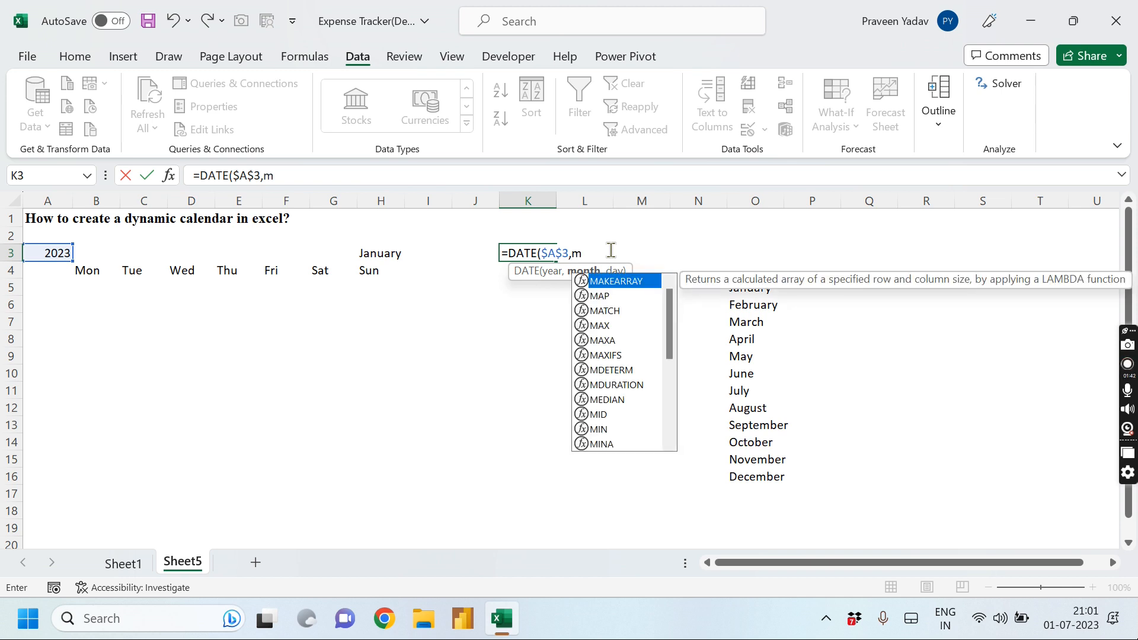
key("Down")
key("Down")
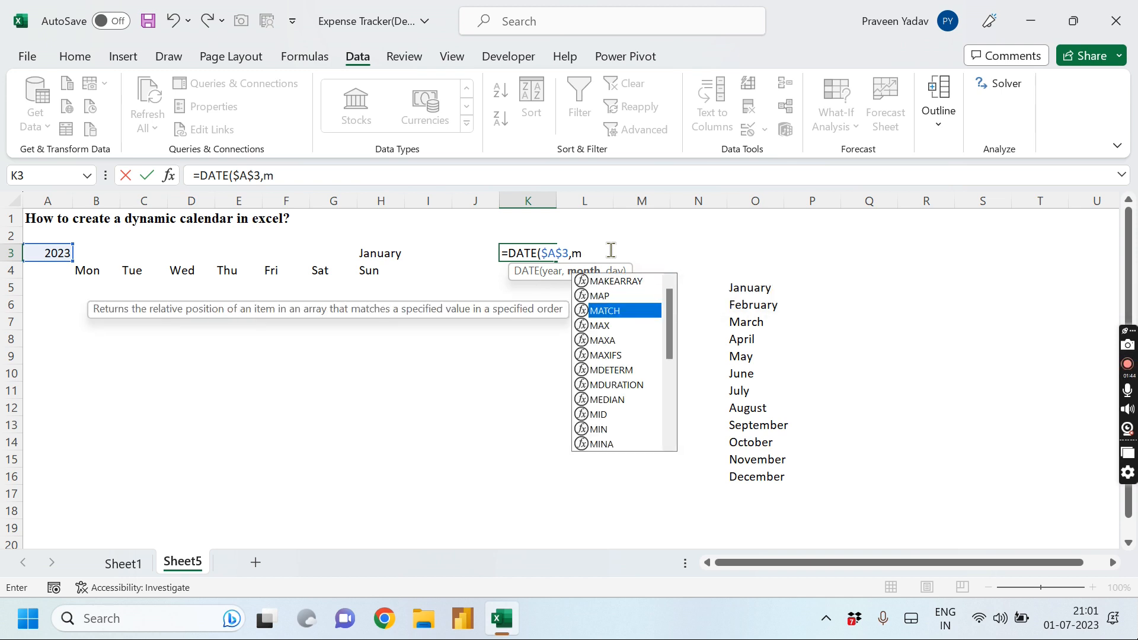
key("Tab")
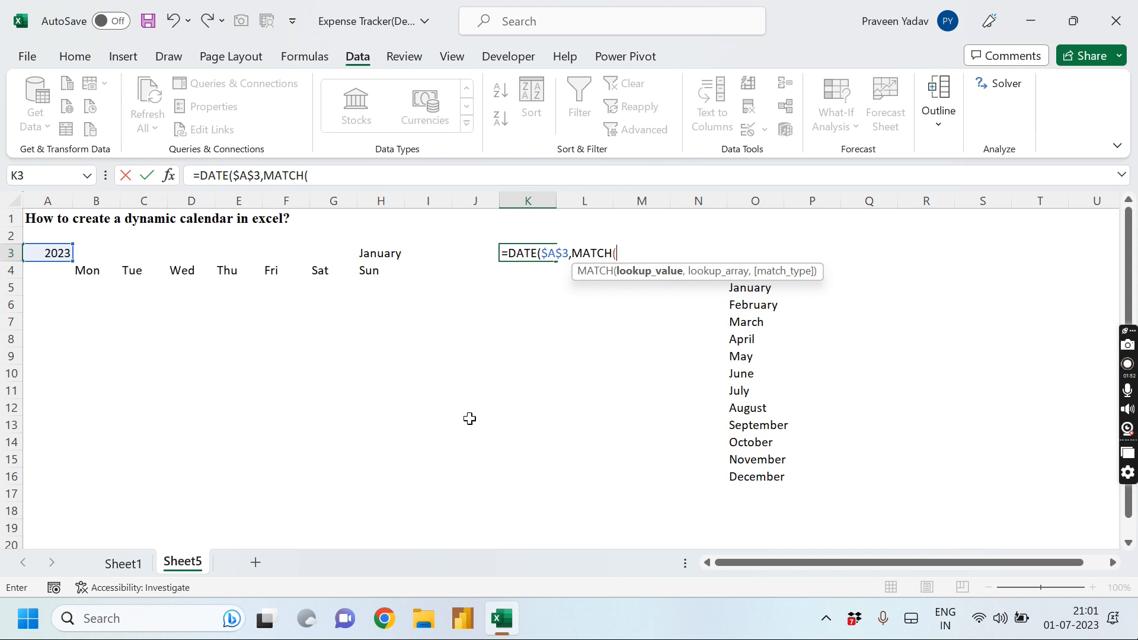
left_click(383, 250)
type(",")
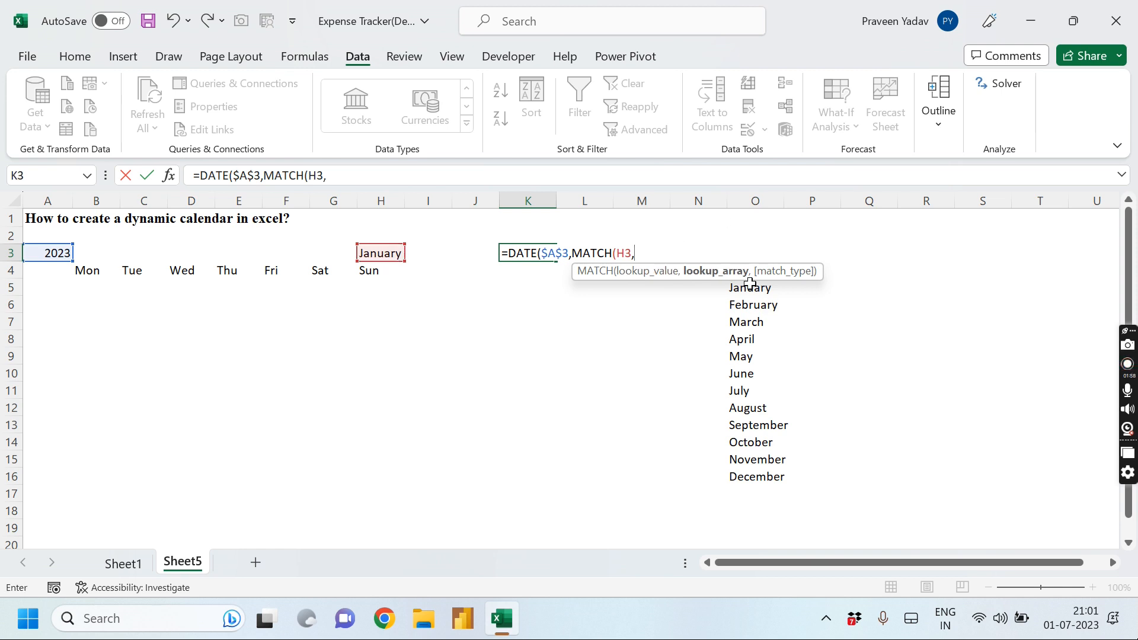
left_click_drag(745, 288, 746, 474)
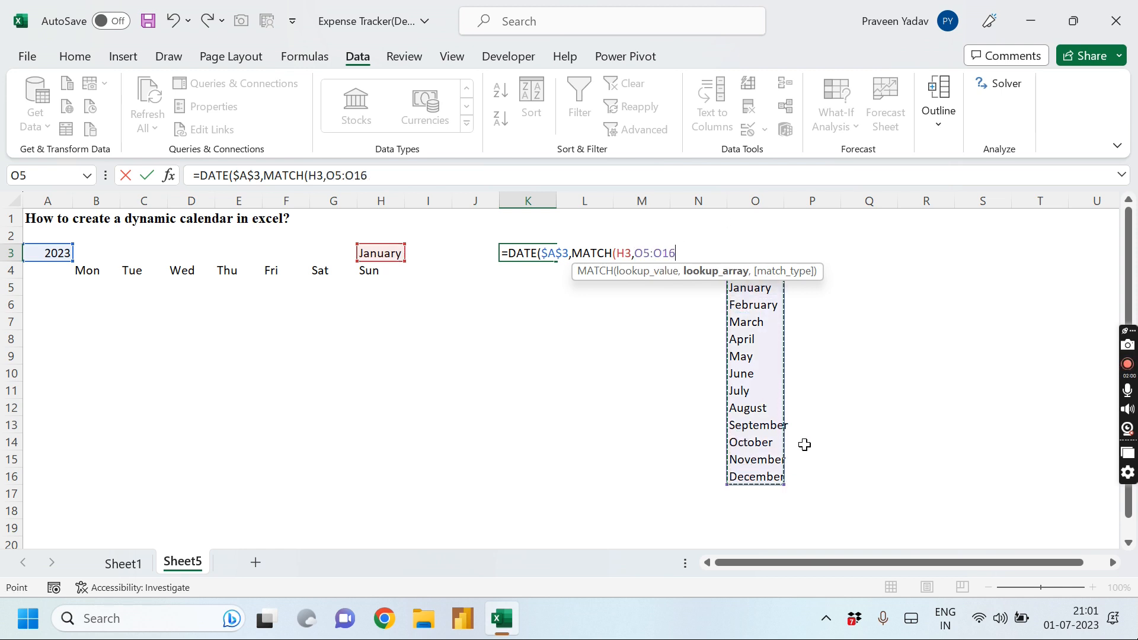
type(",")
key("Down")
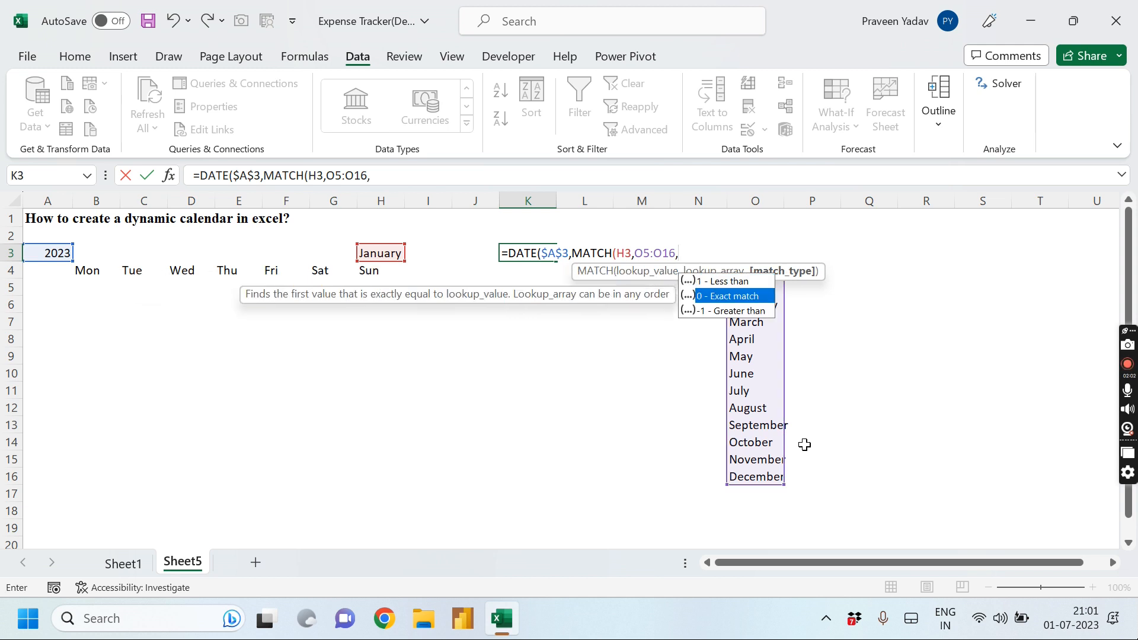
key("Tab")
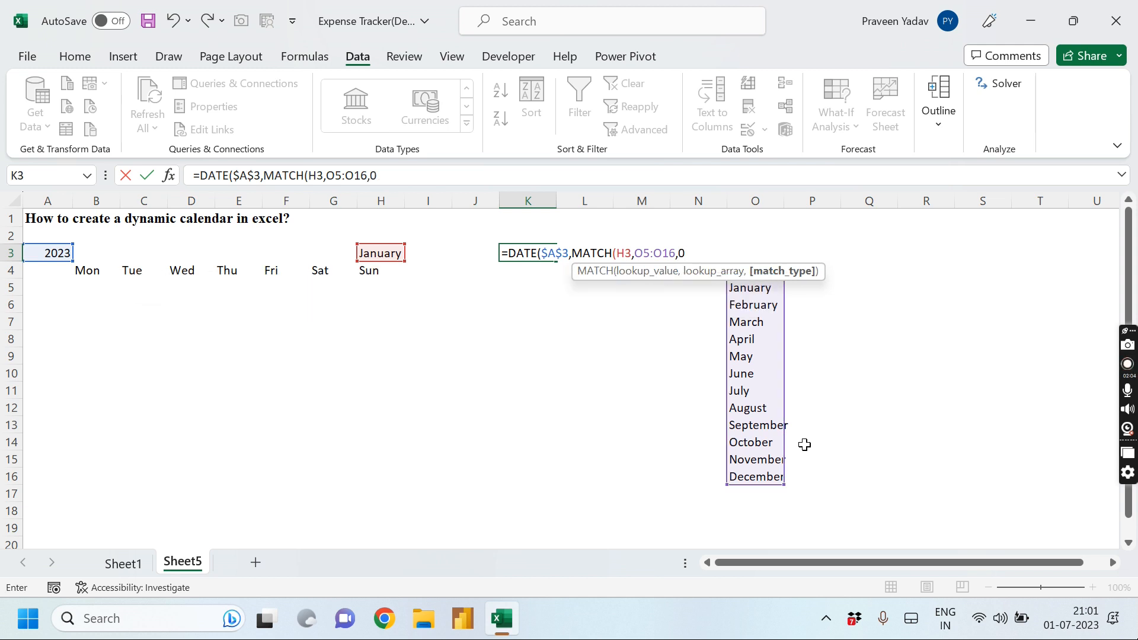
type("),")
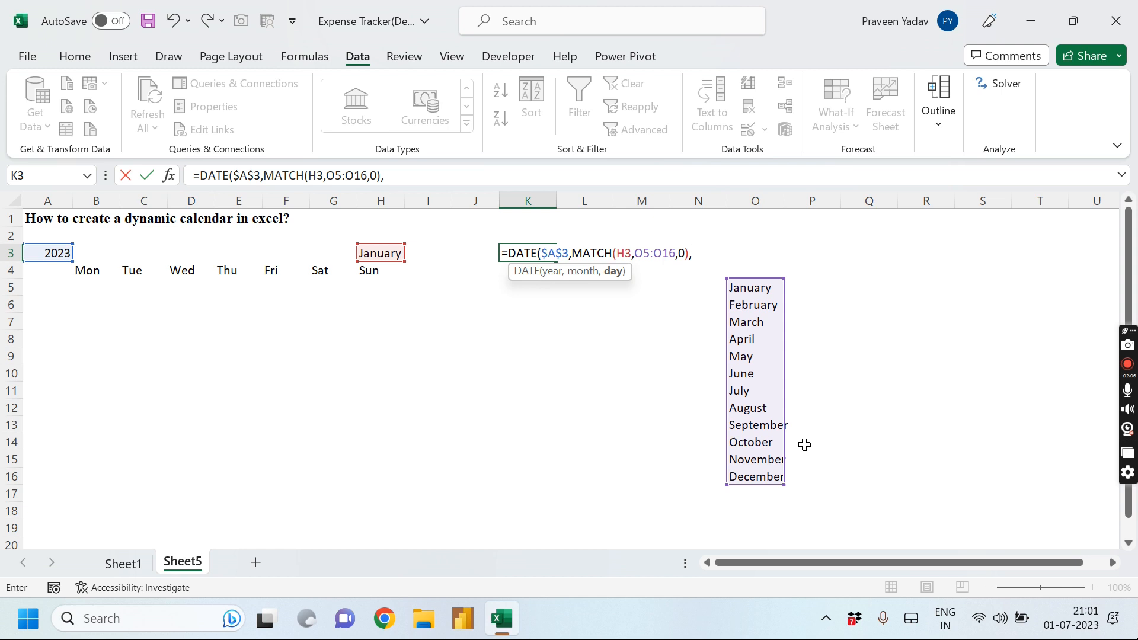
type("1)")
key("Return")
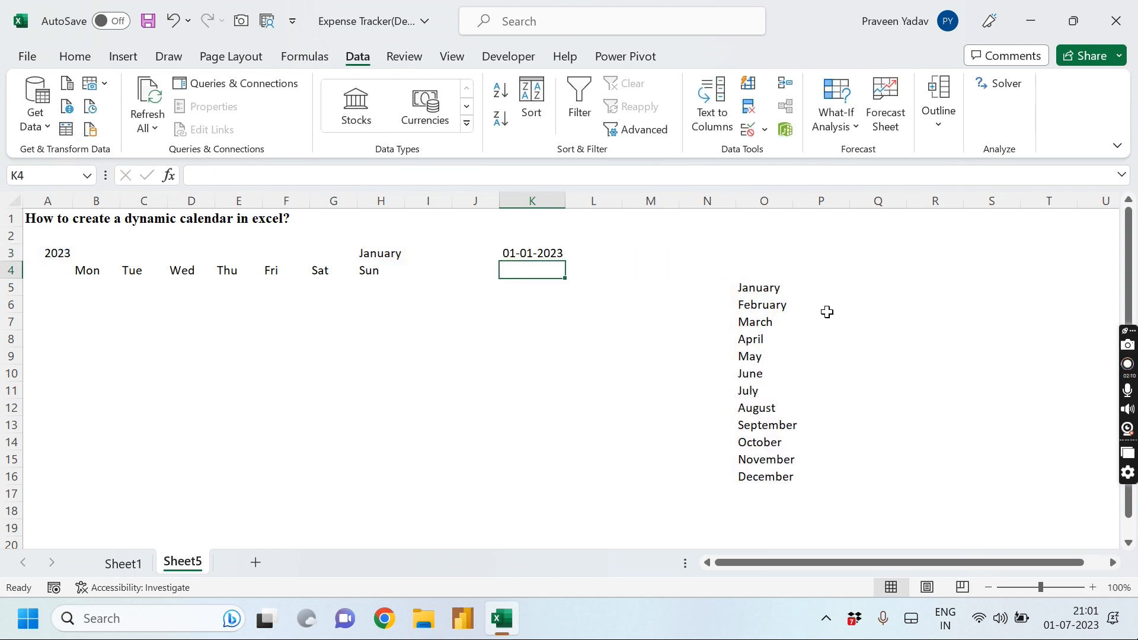
left_click(537, 249)
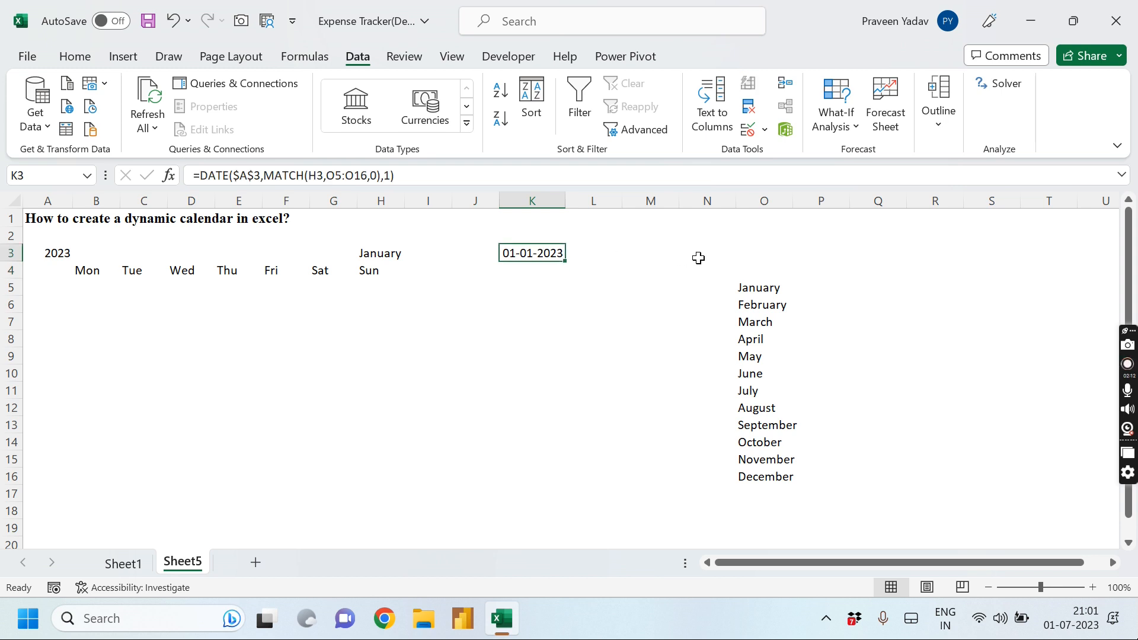
left_click(598, 257)
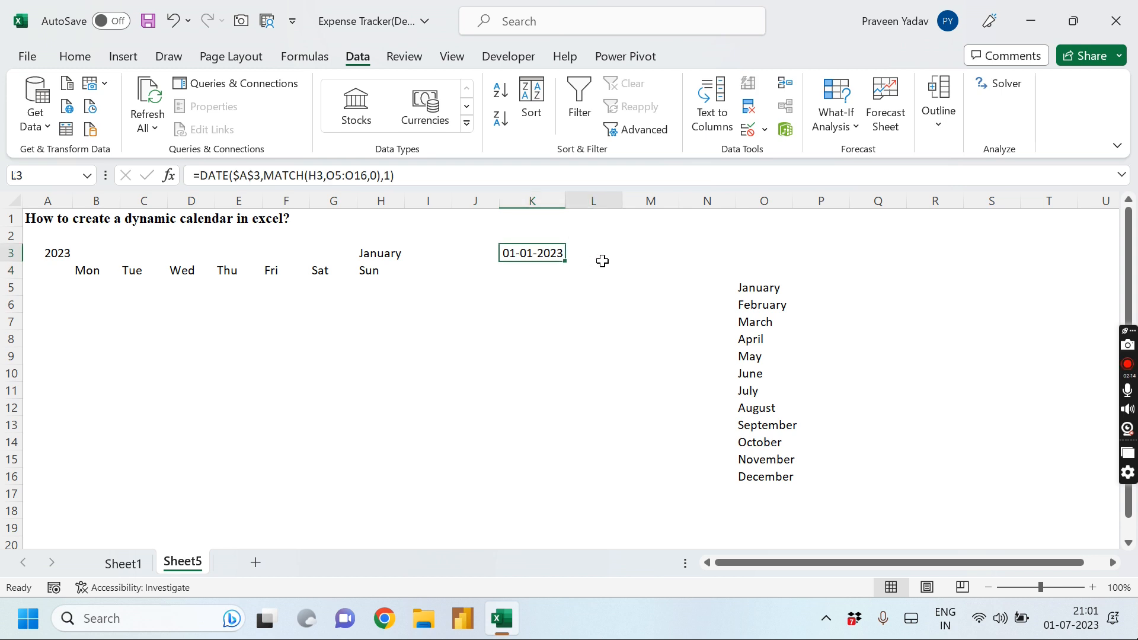
Enter =WEEKDAY(K3,3) in L3 to number the first day's weekday from 0 for Monday to 6 for Sunday
type("=")
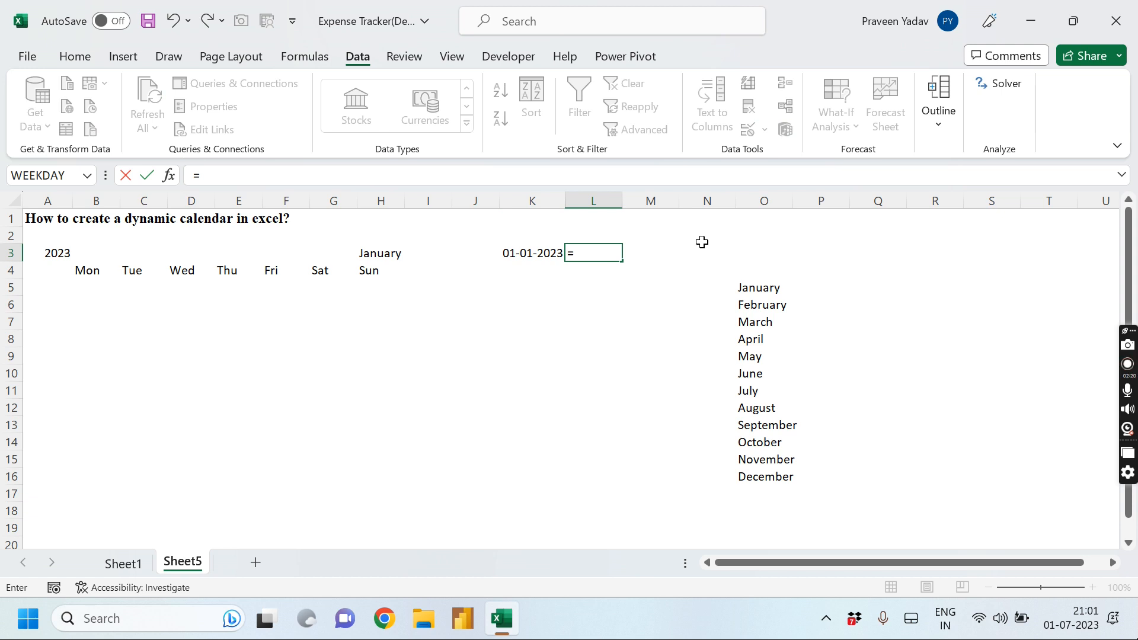
type("we")
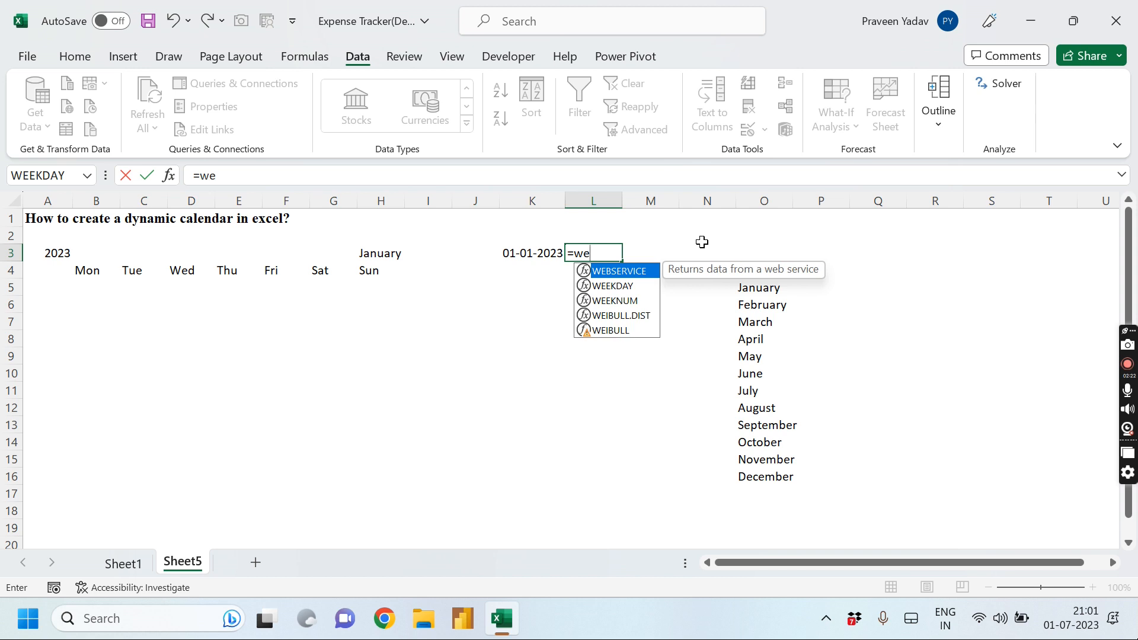
key("Down")
key("Tab")
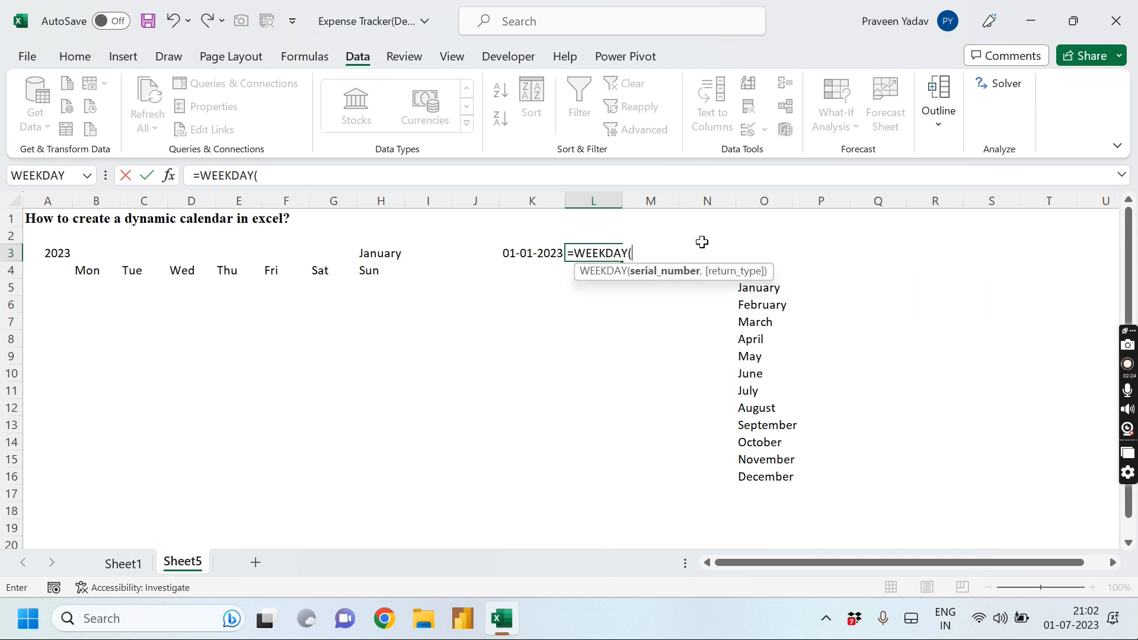
key("Left")
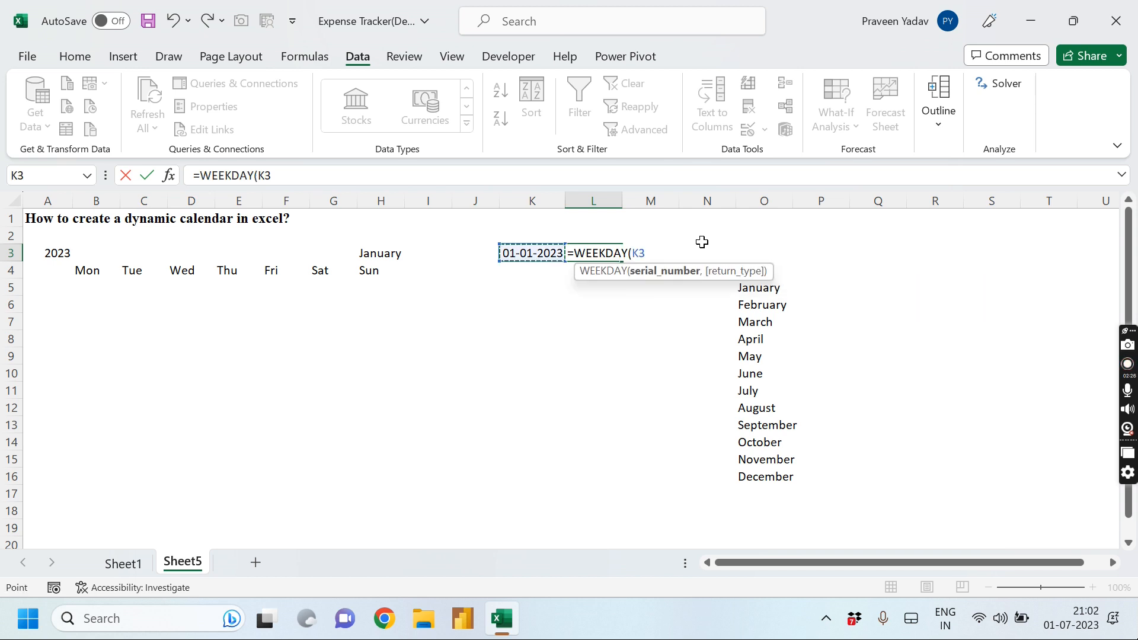
type(",")
key("Down")
key("Down")
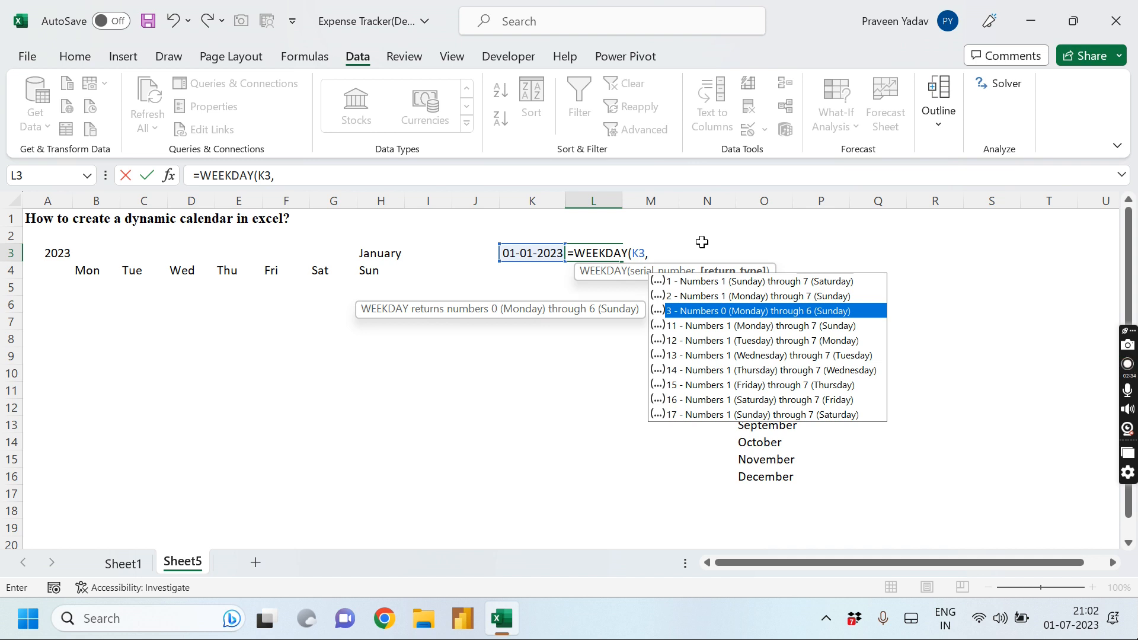
key("Tab")
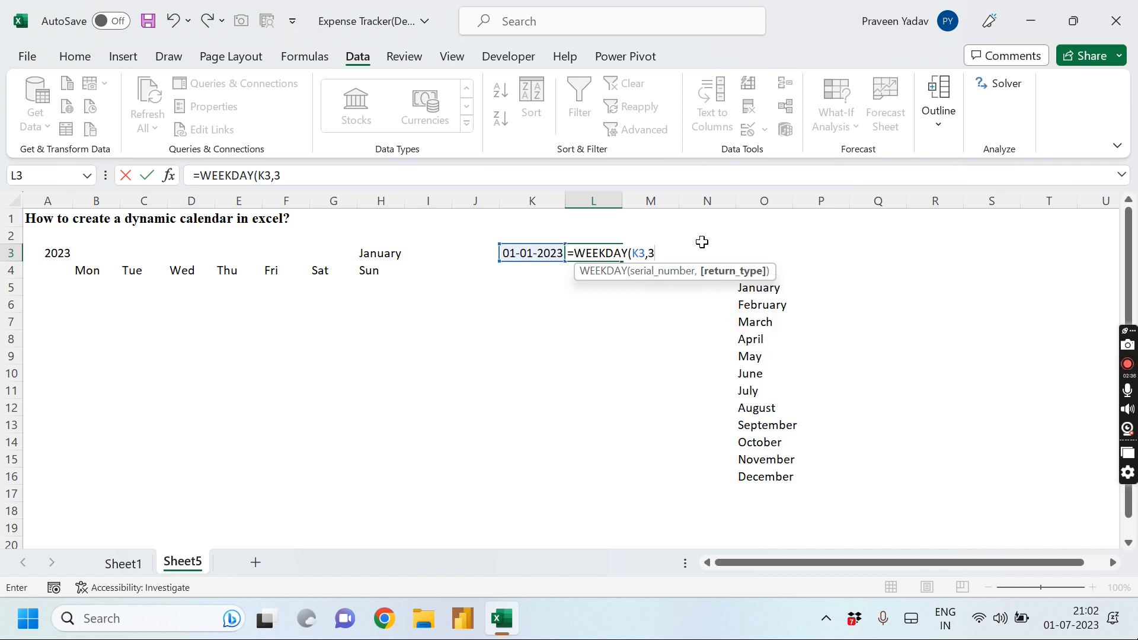
type(")")
key("Return")
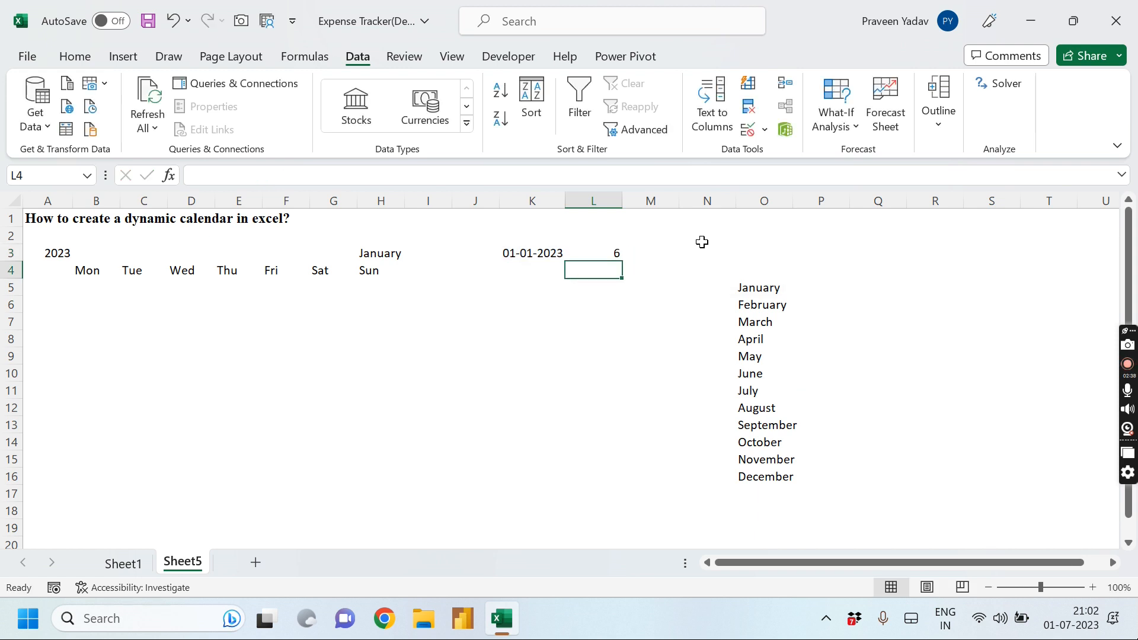
left_click(573, 249)
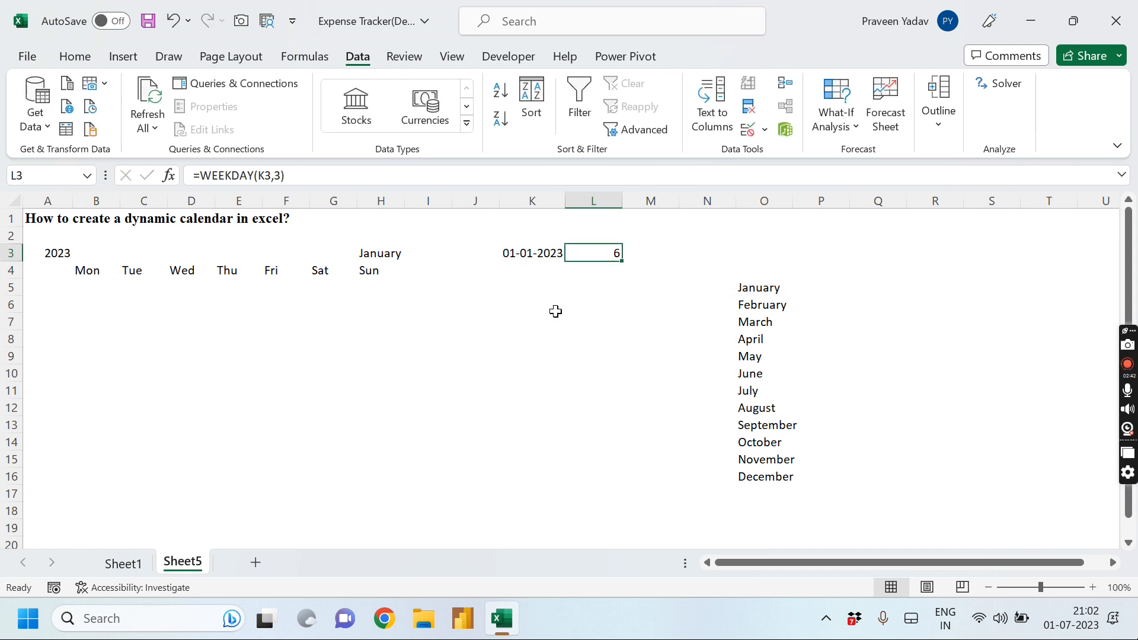
Enter =K3-L3 in B5 under Mon and autofit column B to its contents
left_click(81, 292)
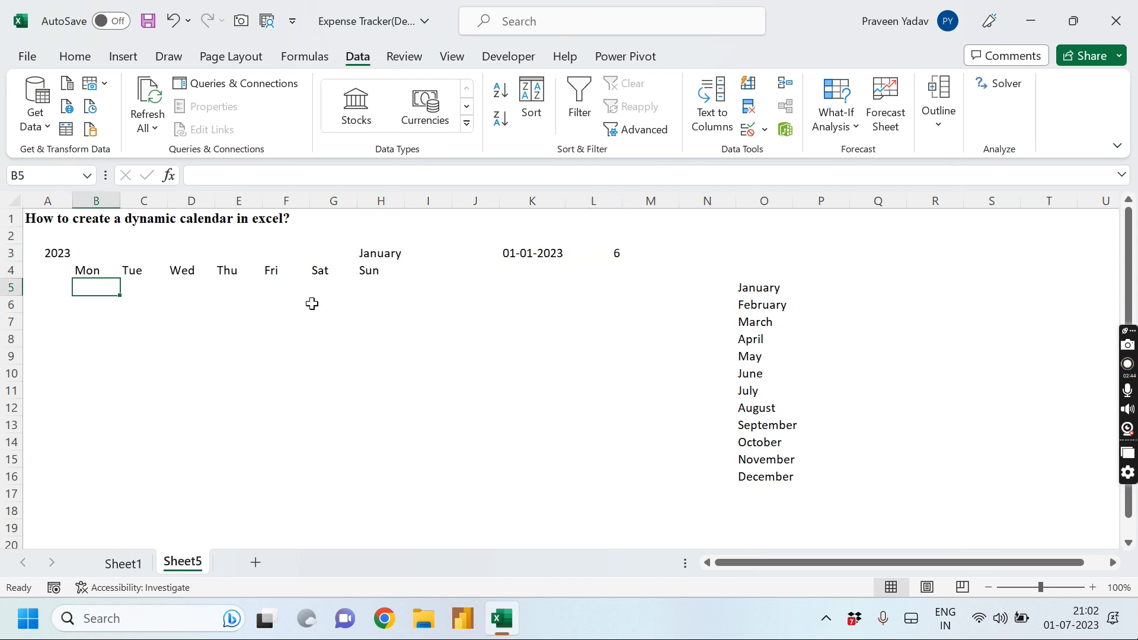
type("=")
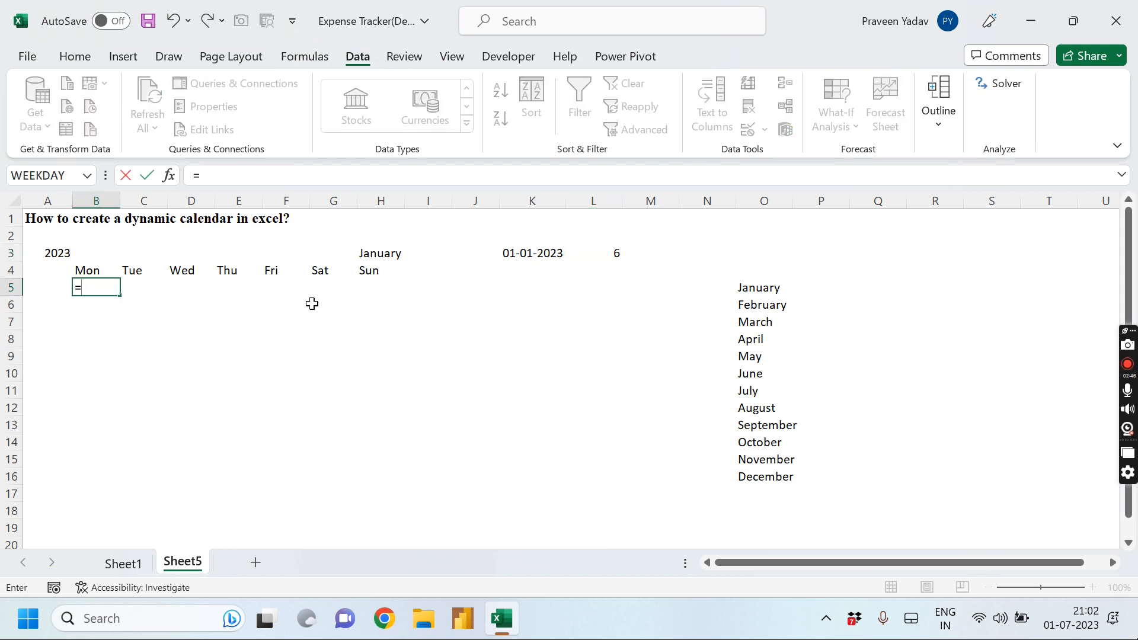
left_click(506, 254)
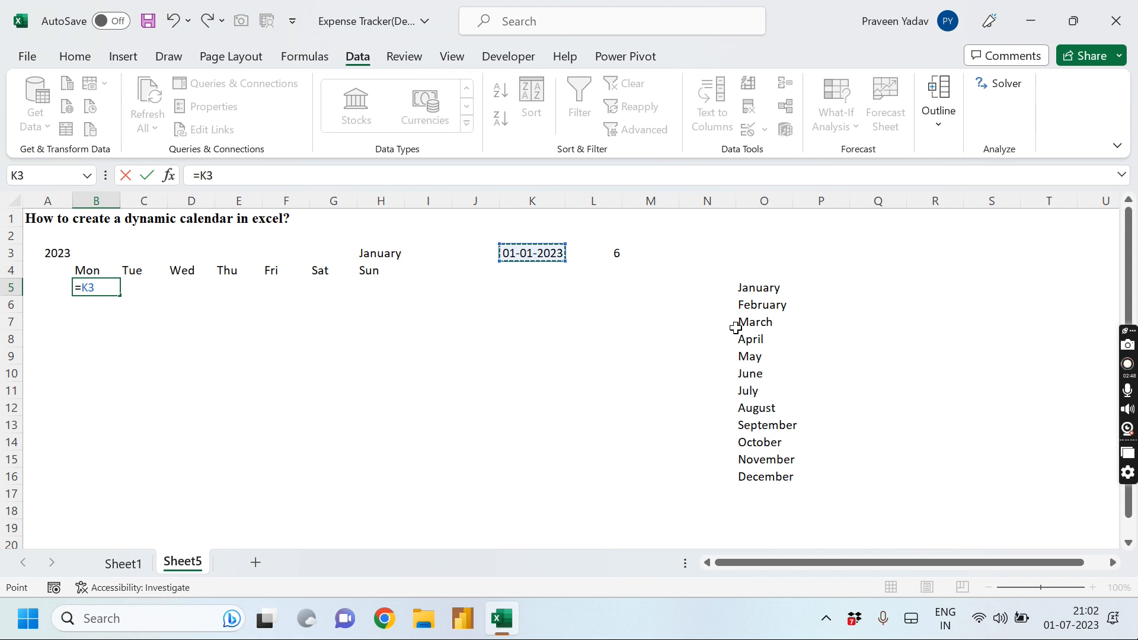
type("-")
left_click(597, 256)
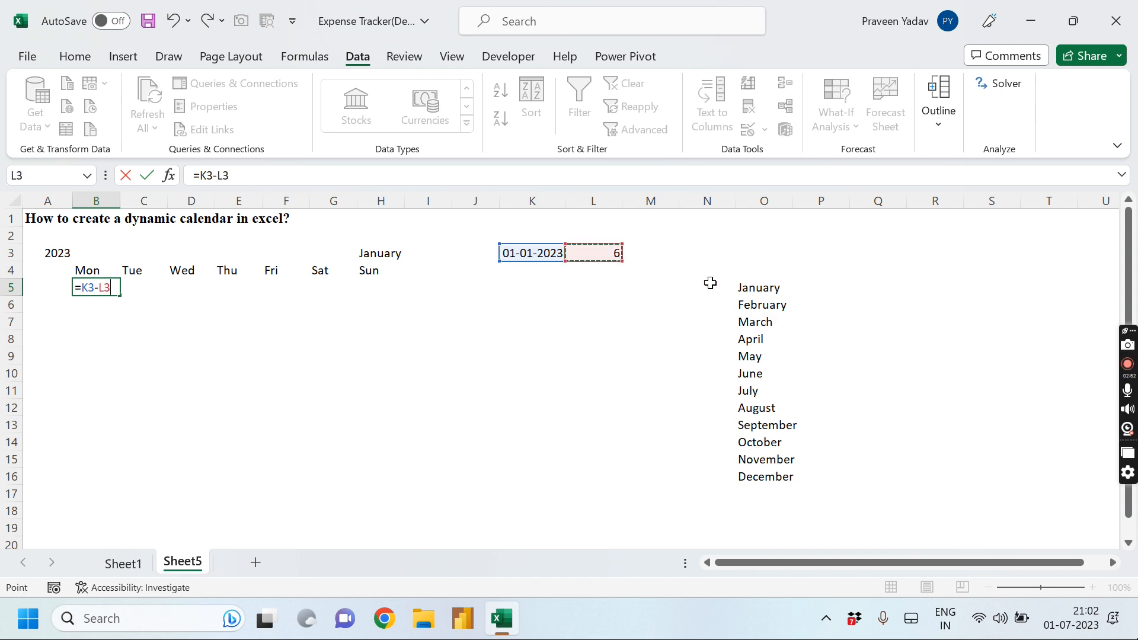
key("Return")
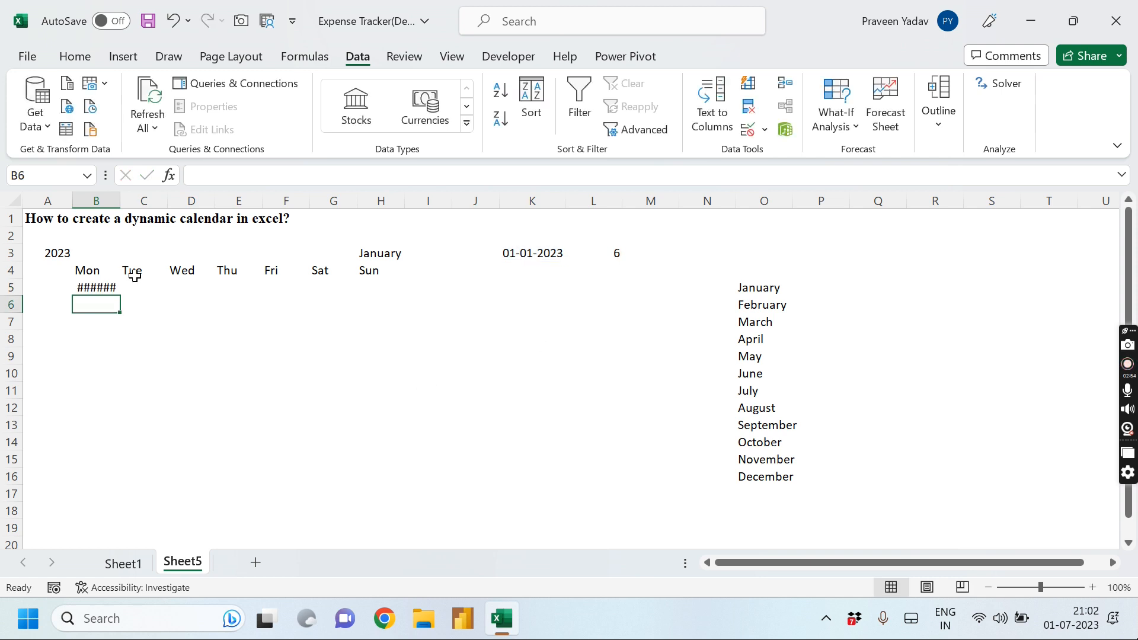
left_click(109, 286)
double_click(122, 200)
Enter =B5+1 in C5 under Tue and autofit column C to its contents
left_click(158, 288)
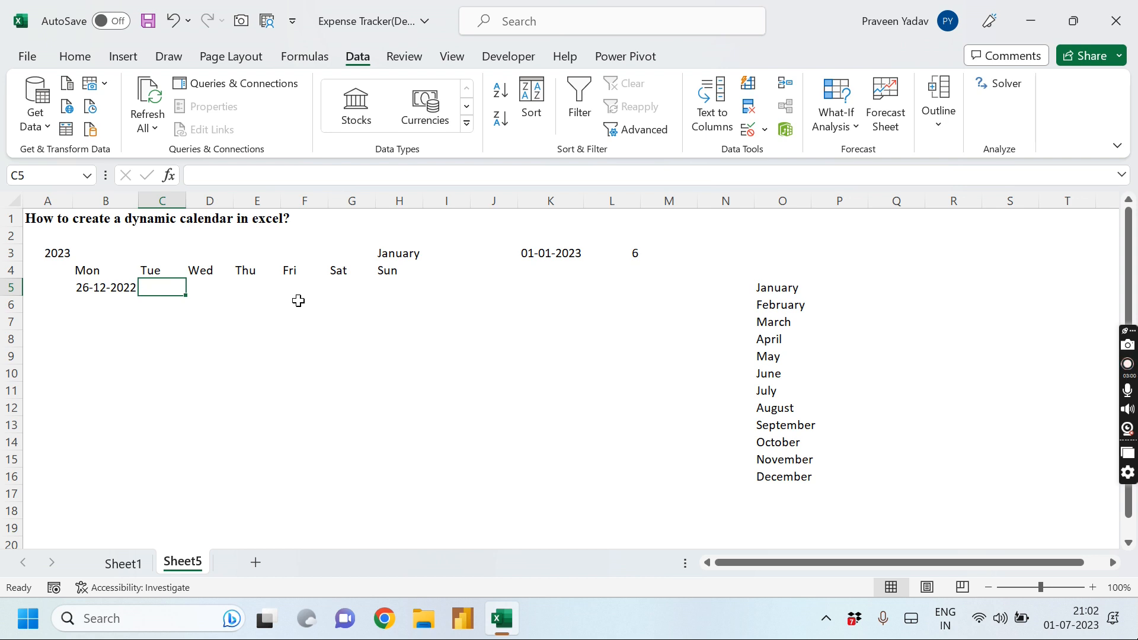
type("=")
key("Left")
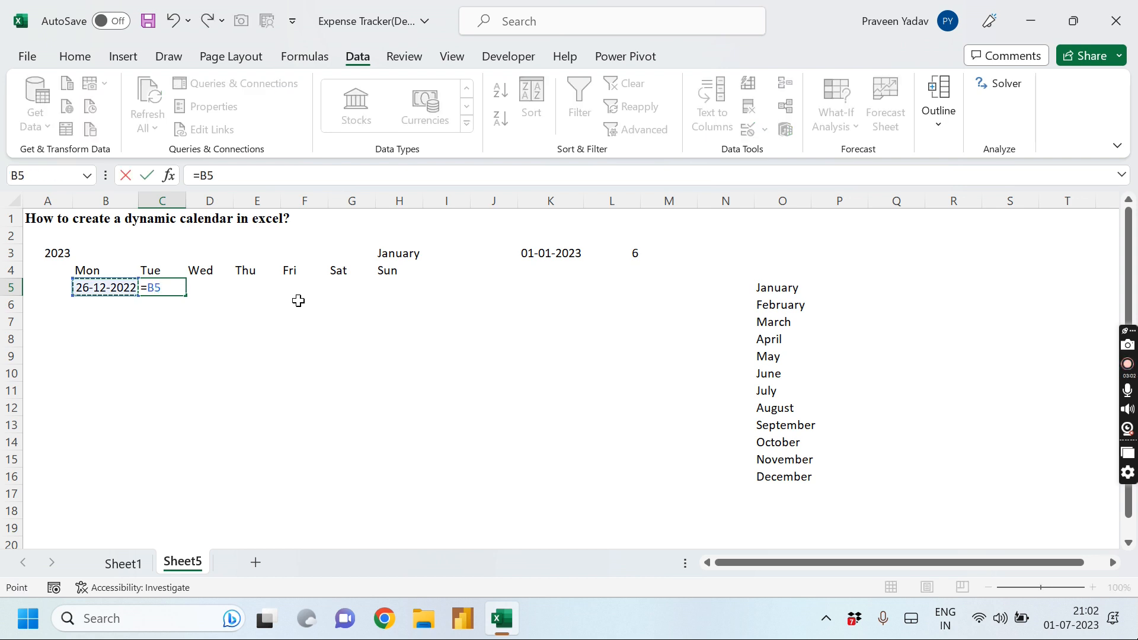
type("+")
key("Return")
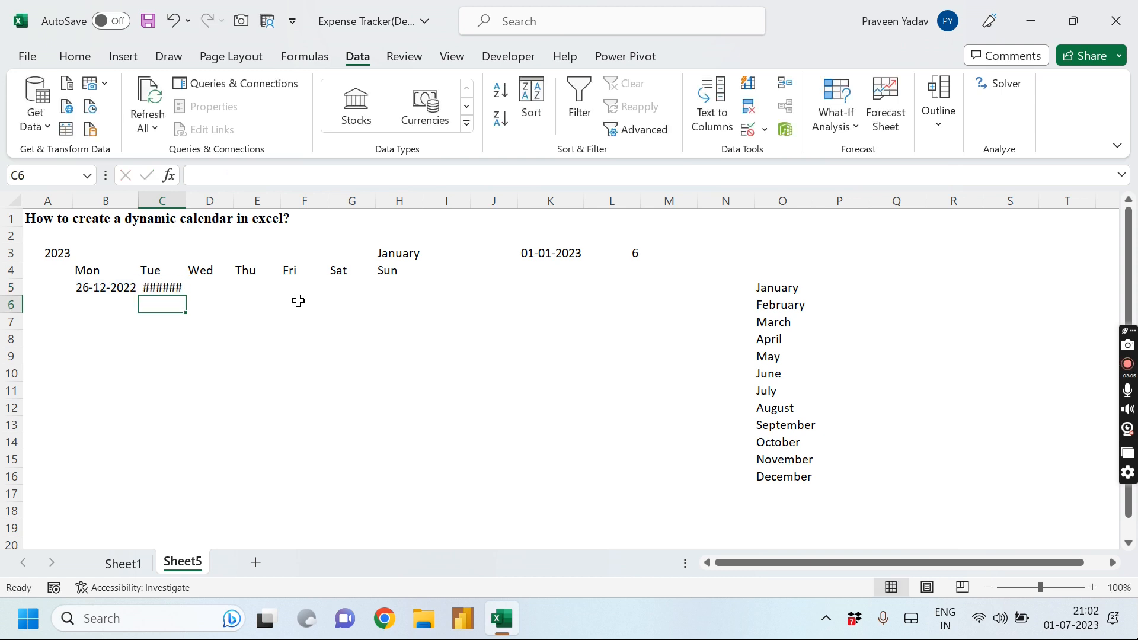
left_click(155, 288)
double_click(183, 196)
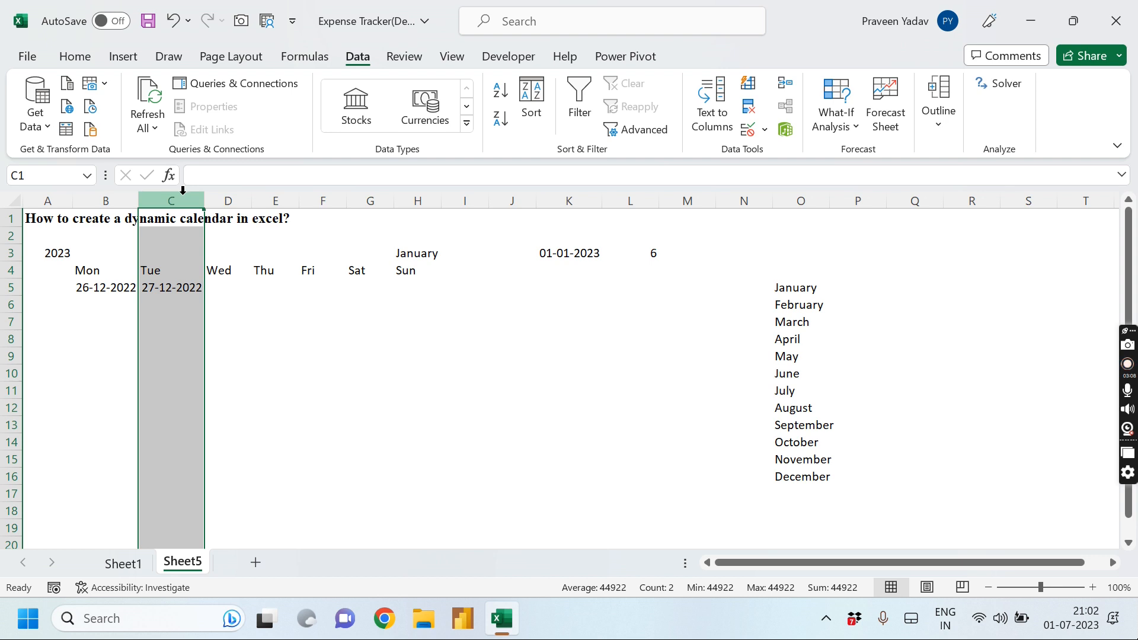
Fill the C5 formula across to H5 and autofit columns D through H
left_click(170, 290)
left_click_drag(203, 294, 428, 295)
double_click(439, 195)
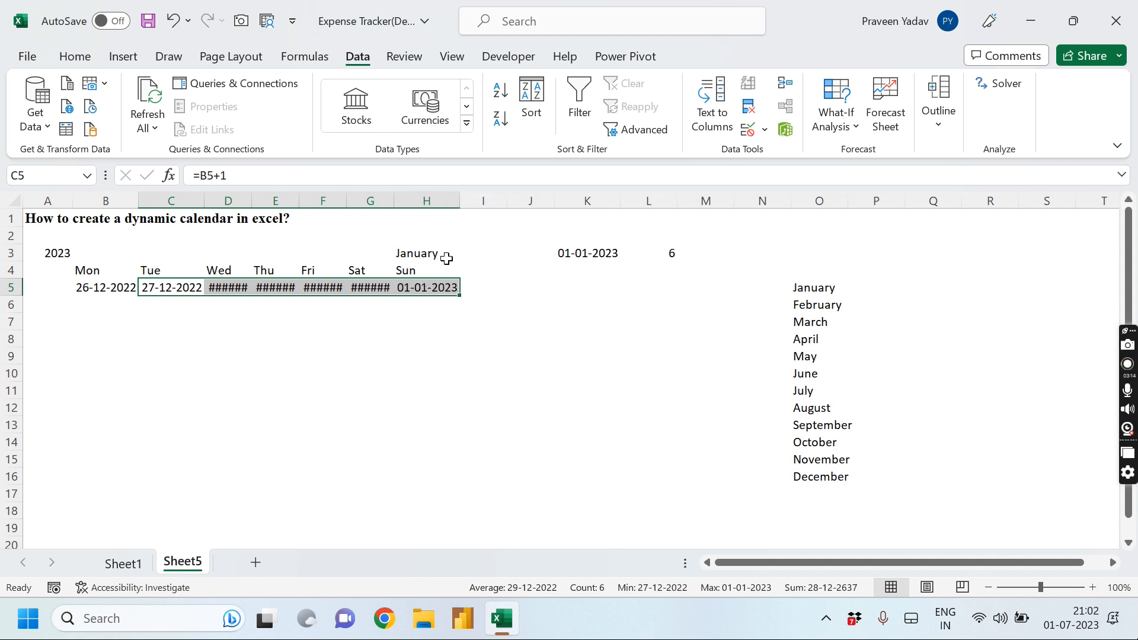
left_click_drag(227, 201, 411, 203)
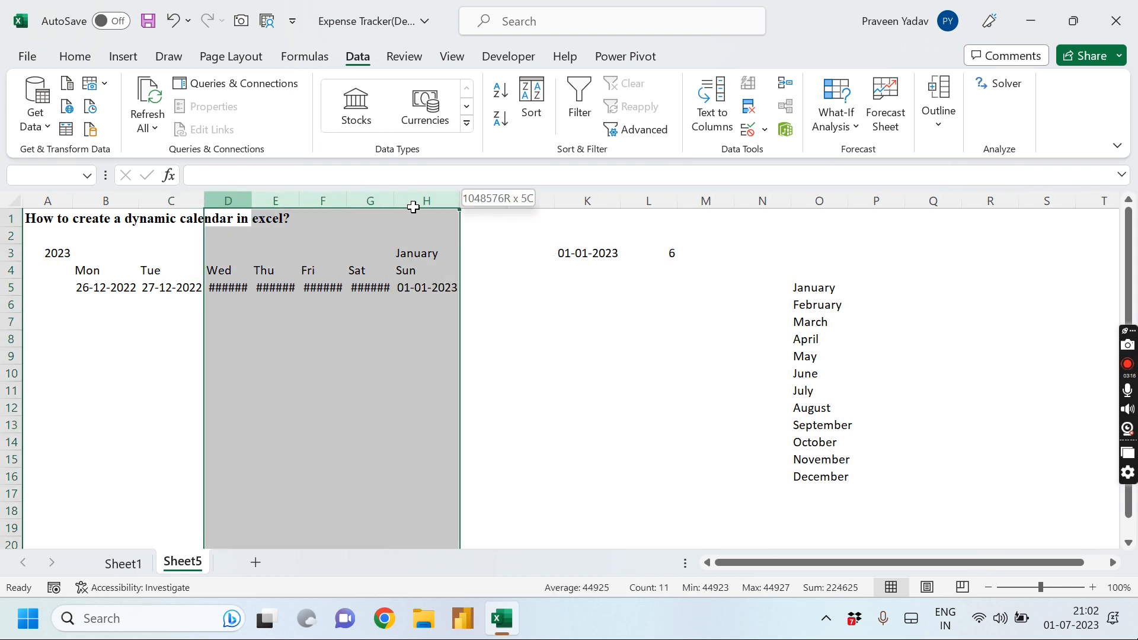
double_click(457, 197)
left_click(340, 312)
left_click_drag(340, 313, 320, 312)
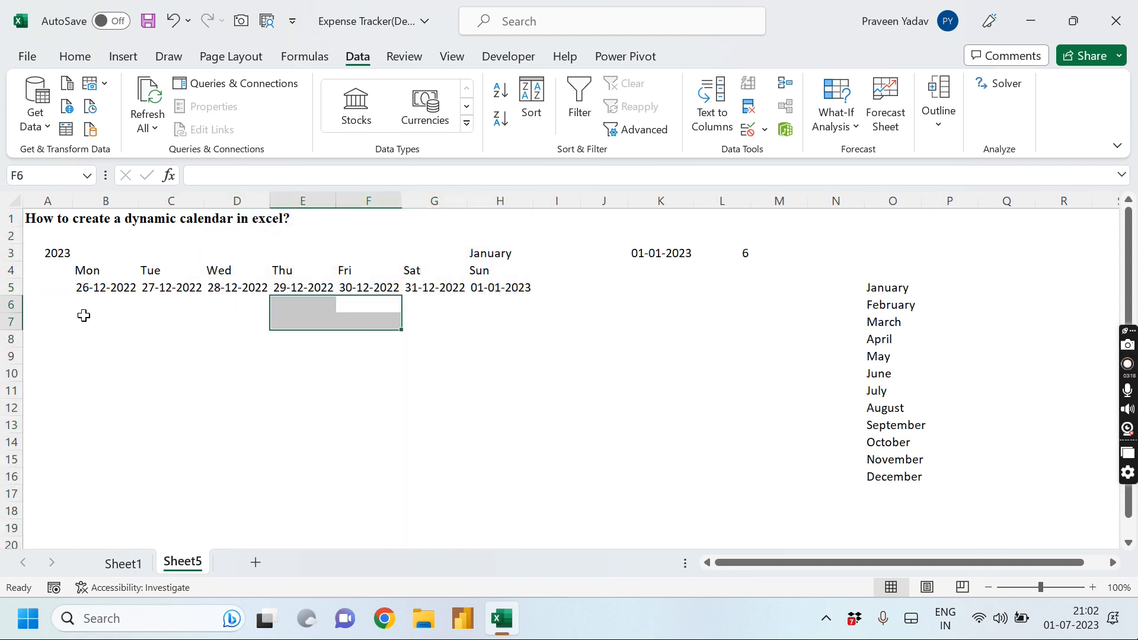
Enter =$H5+1 in B6 to start the second week, locking only the column of the H5 reference
left_click(114, 304)
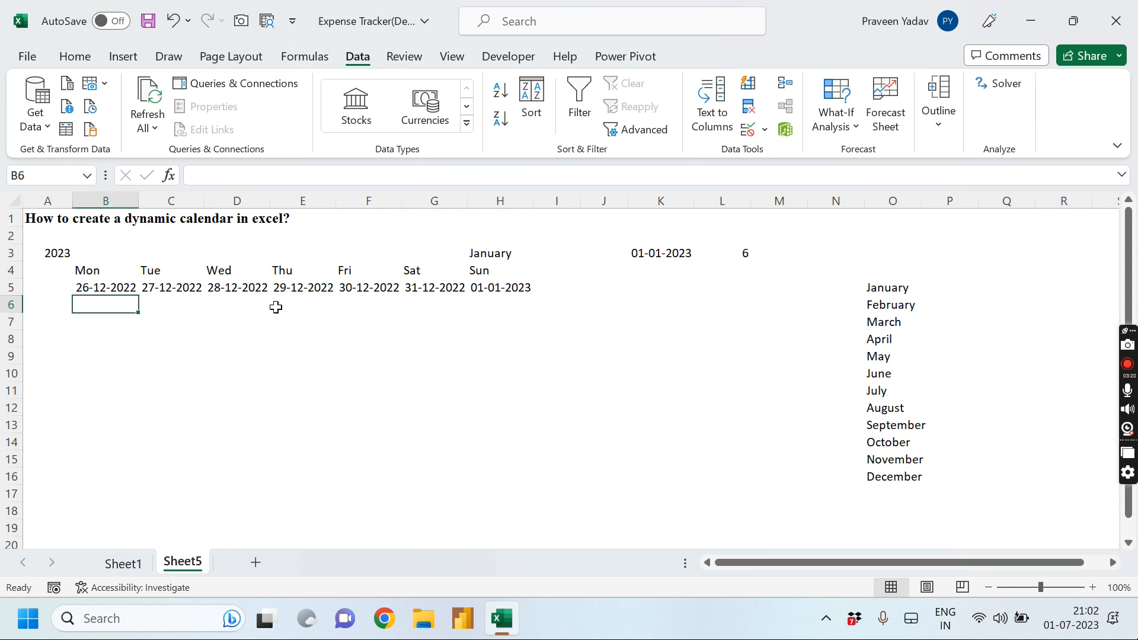
type("=")
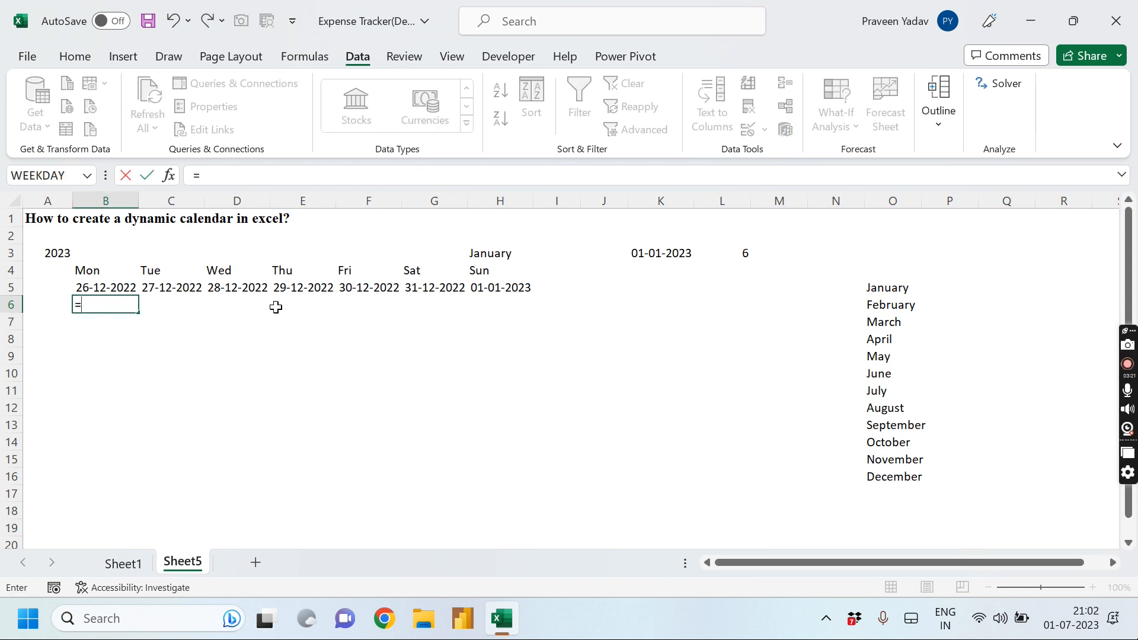
left_click(496, 287)
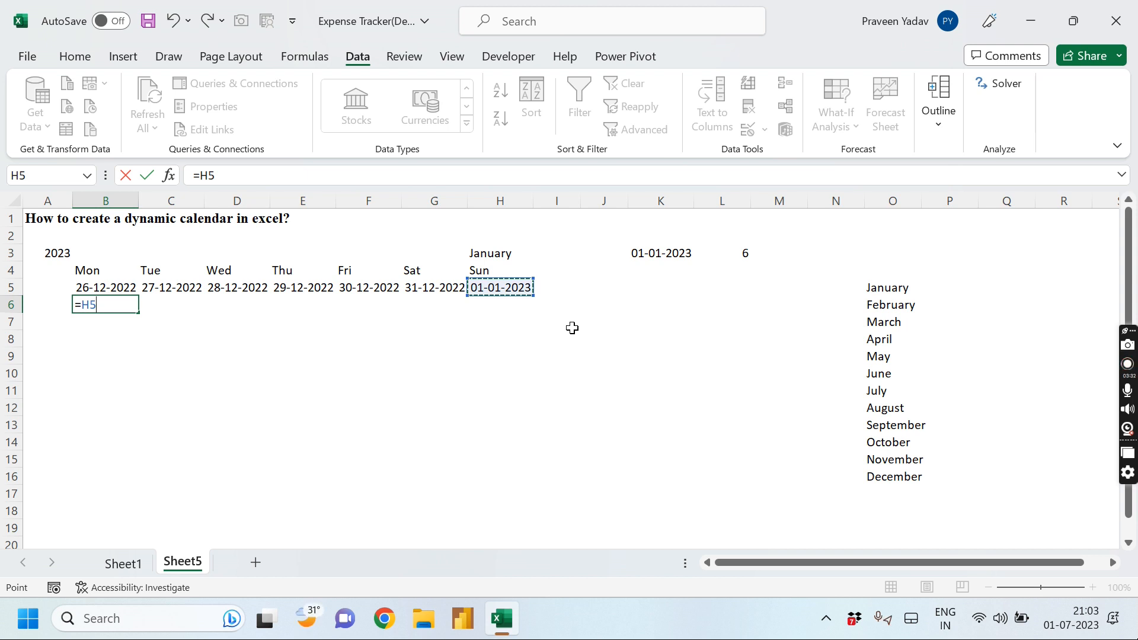
key("F4")
key("F4")
key("F4")
type("+")
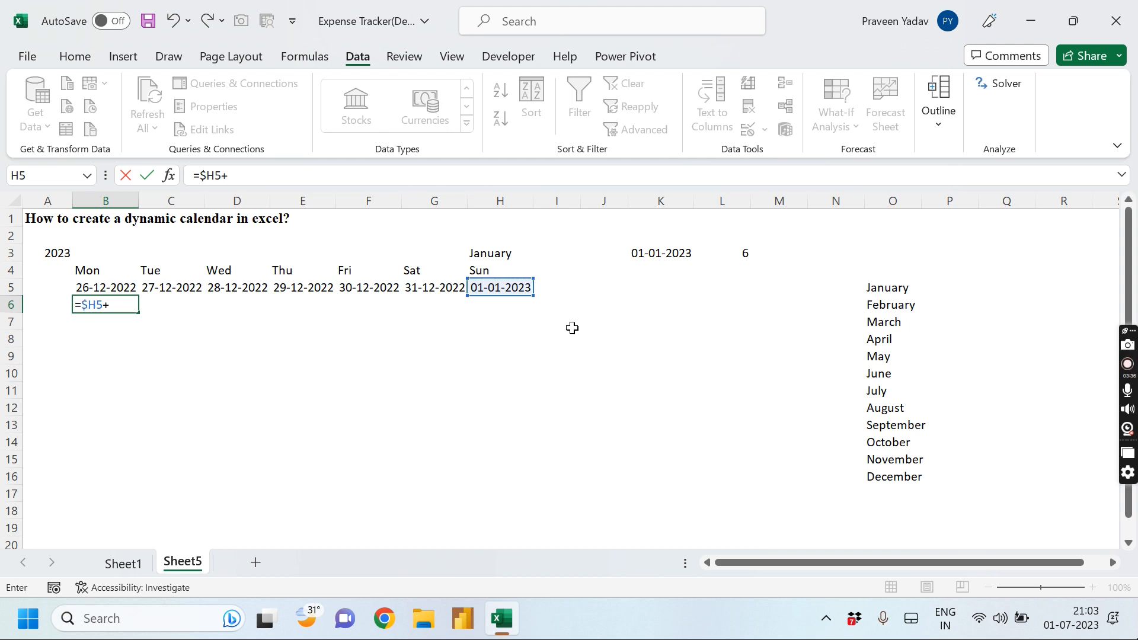
type("1")
key("Return")
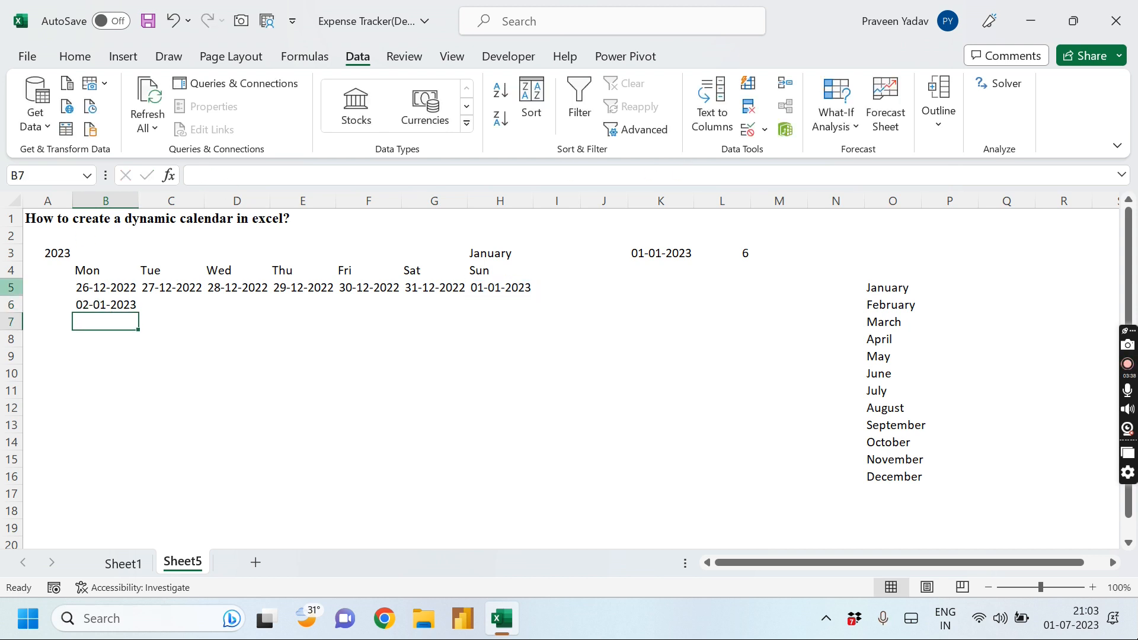
Copy the C5 formula down to C6 and fill it across the second week to H6
left_click(185, 289)
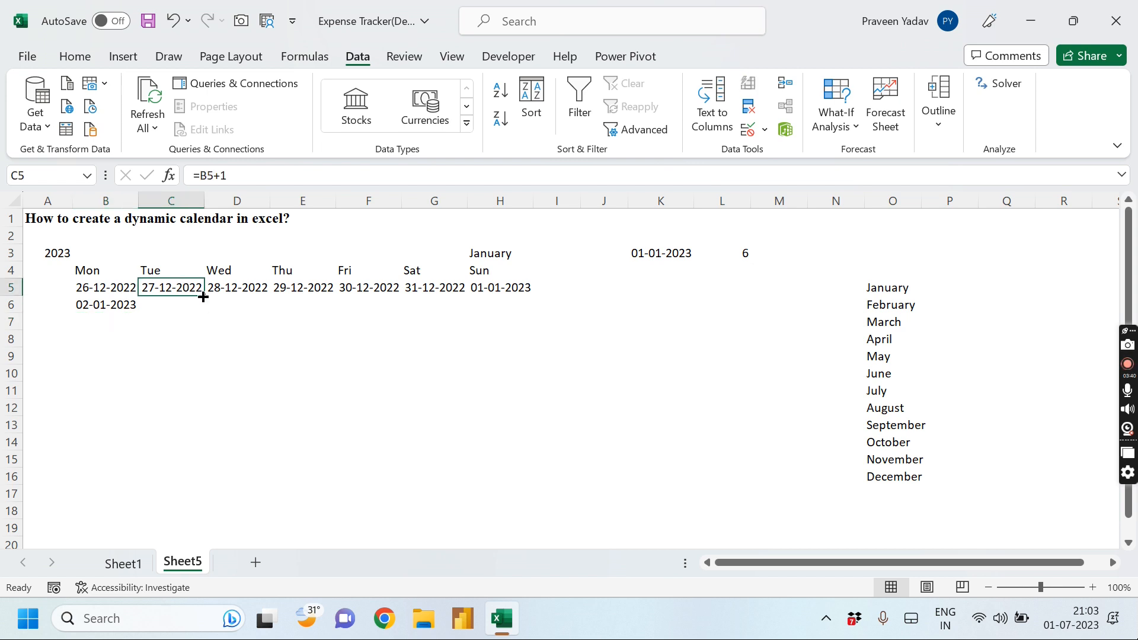
left_click_drag(204, 296, 206, 313)
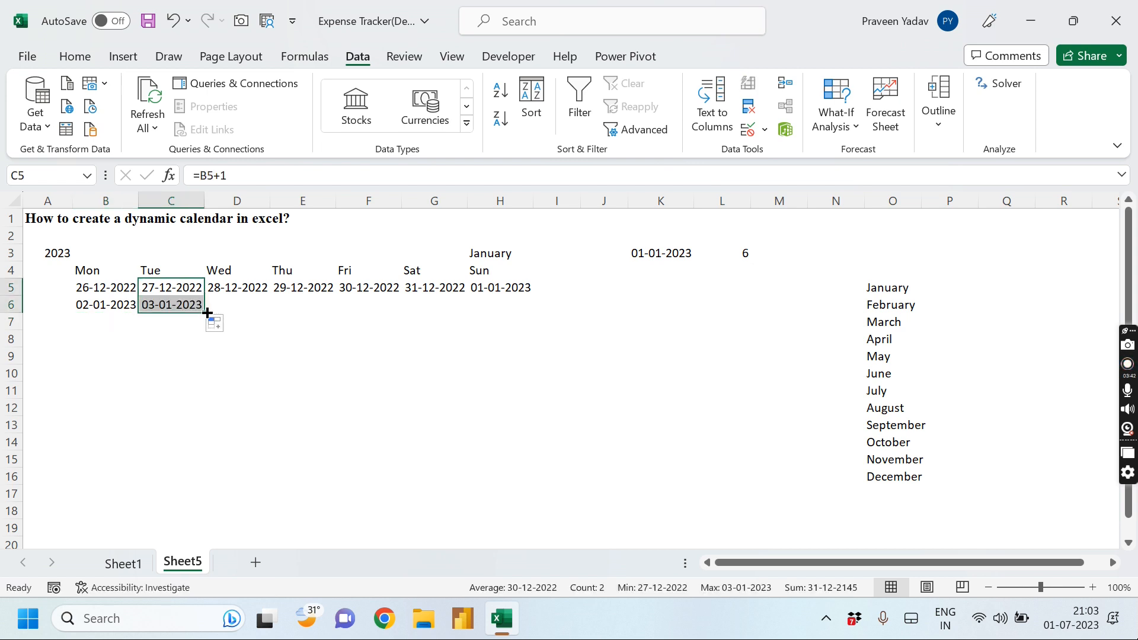
left_click(176, 305)
left_click_drag(205, 316, 530, 306)
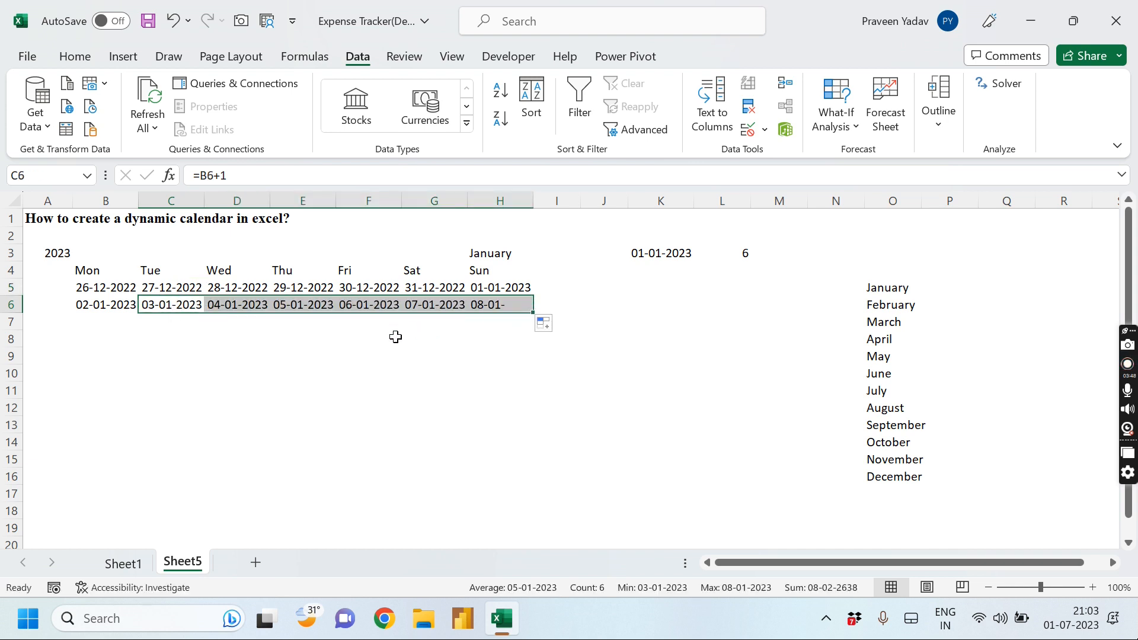
left_click(396, 337)
Fill the B6 formula down to B9 and the C6 formula across and down through H9
left_click(109, 305)
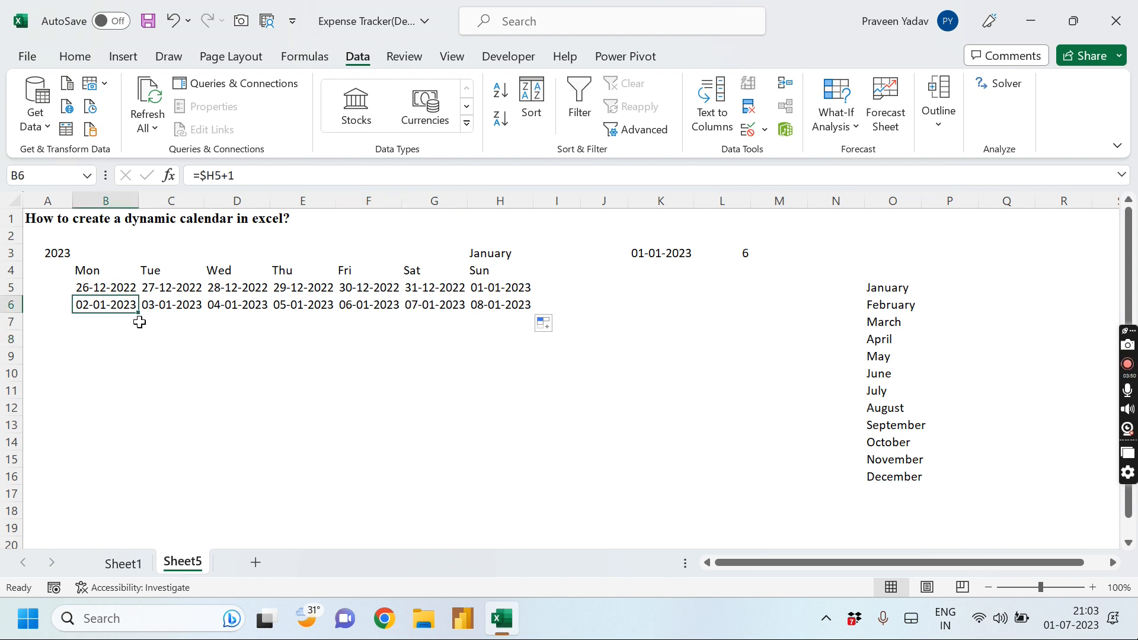
left_click_drag(143, 316, 140, 363)
left_click(154, 306)
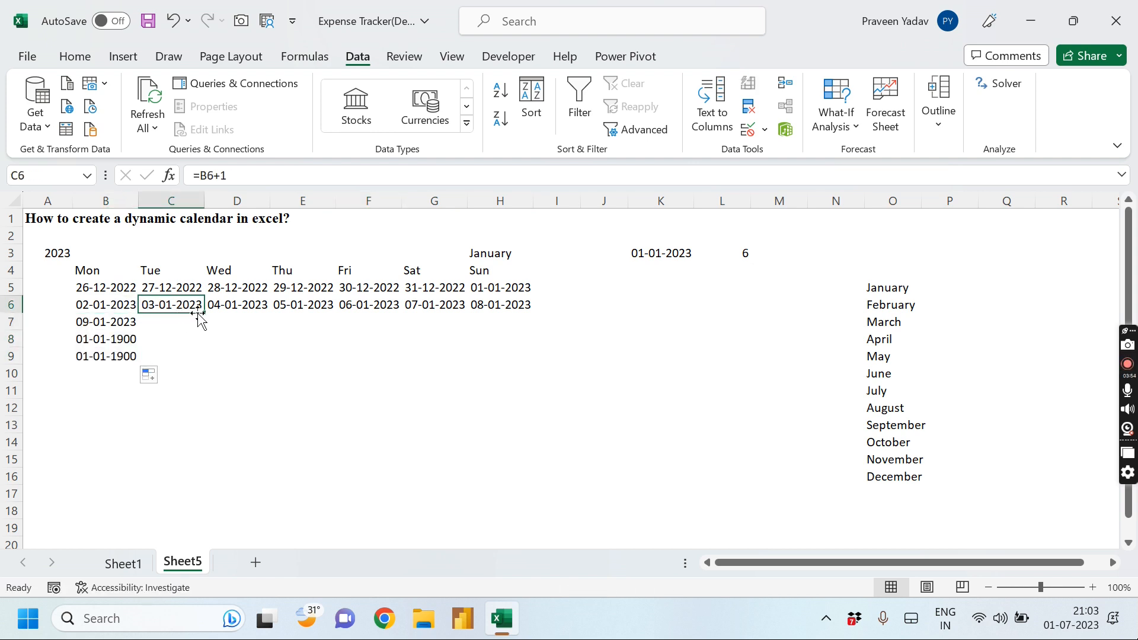
left_click_drag(204, 314, 521, 349)
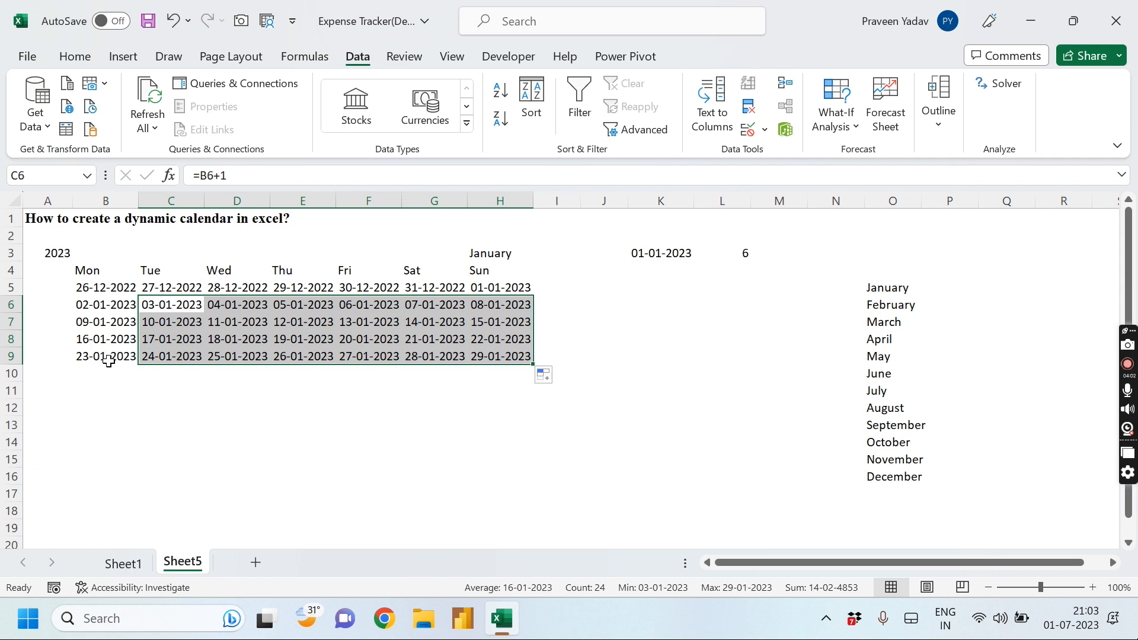
Extend the calendar to row 10 by filling down the B9 formula and the C9 formula through H10
left_click(108, 358)
left_click_drag(139, 365, 542, 380)
left_click(177, 358)
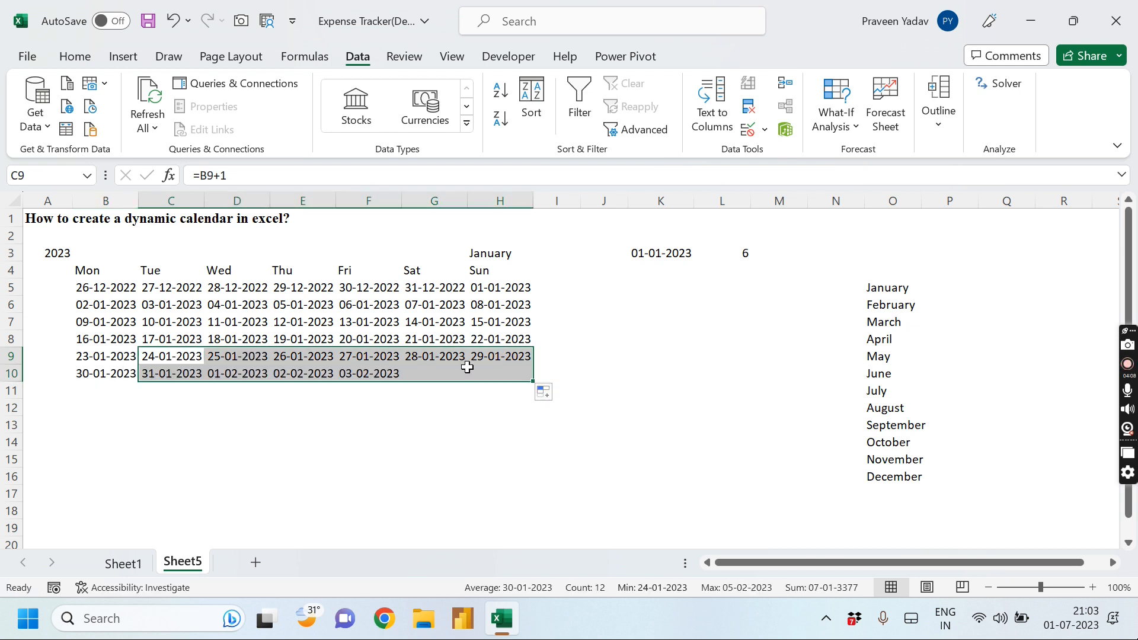
Apply the custom number format dd to the calendar dates in B5:H10 so only the day shows
left_click(97, 289)
left_click_drag(96, 289, 506, 381)
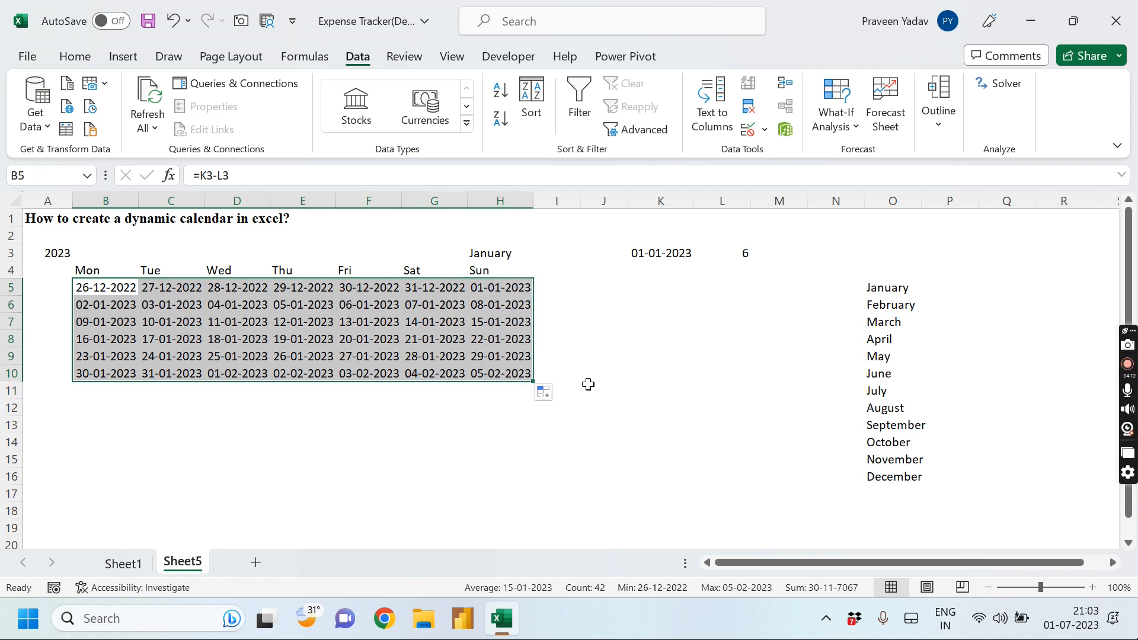
key("ctrl+1")
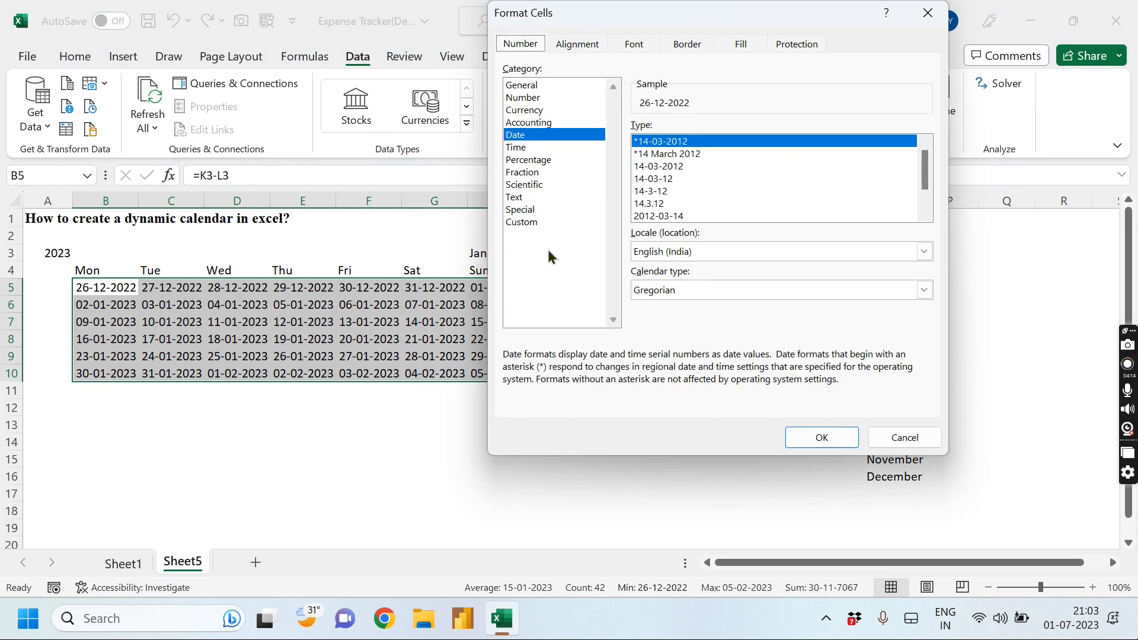
left_click(535, 225)
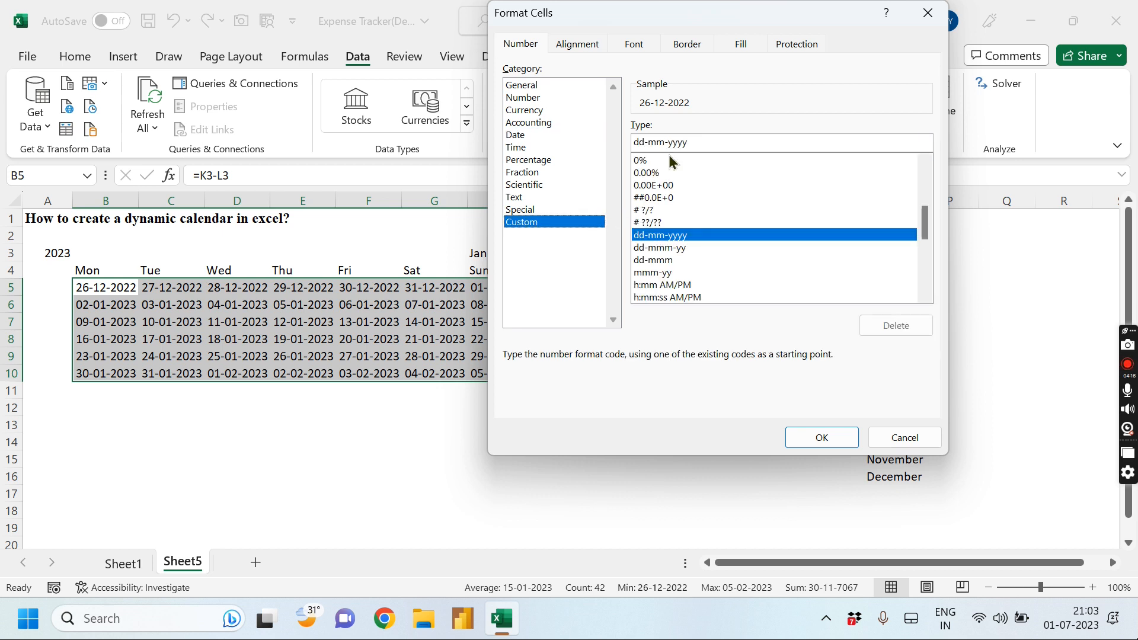
key("BackSpace")
key("BackSpace")
key("BackSpace")
key("BackSpace")
key("BackSpace")
key("BackSpace")
key("BackSpace")
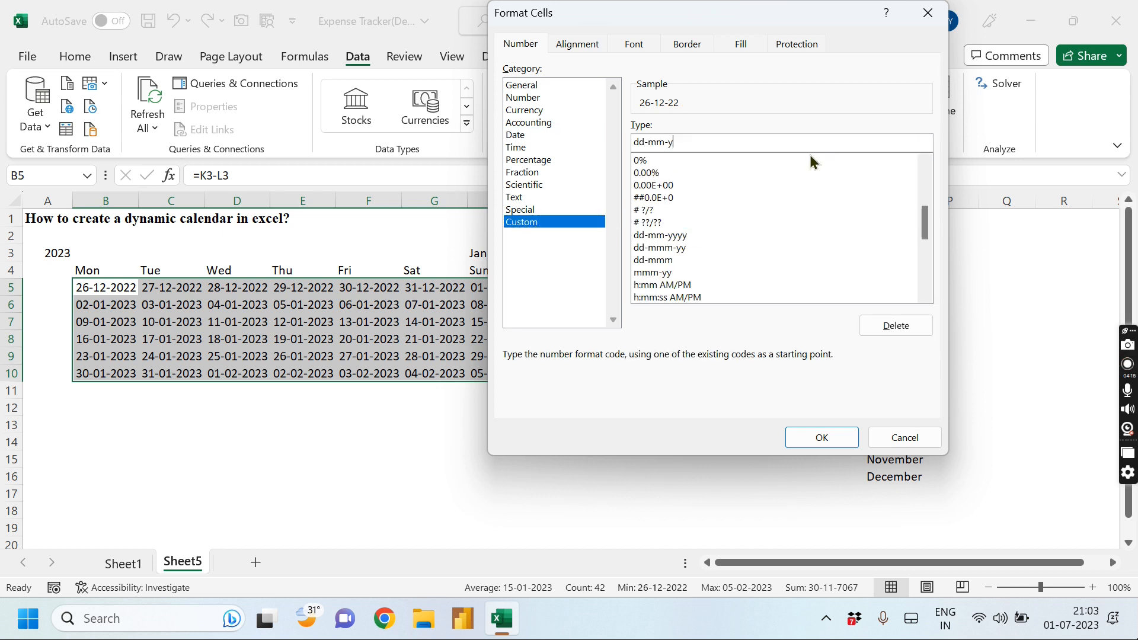
key("BackSpace")
left_click(822, 436)
left_click(240, 339)
Format the dates in B5:H10 as bold Times New Roman, size 10
left_click_drag(127, 288, 523, 373)
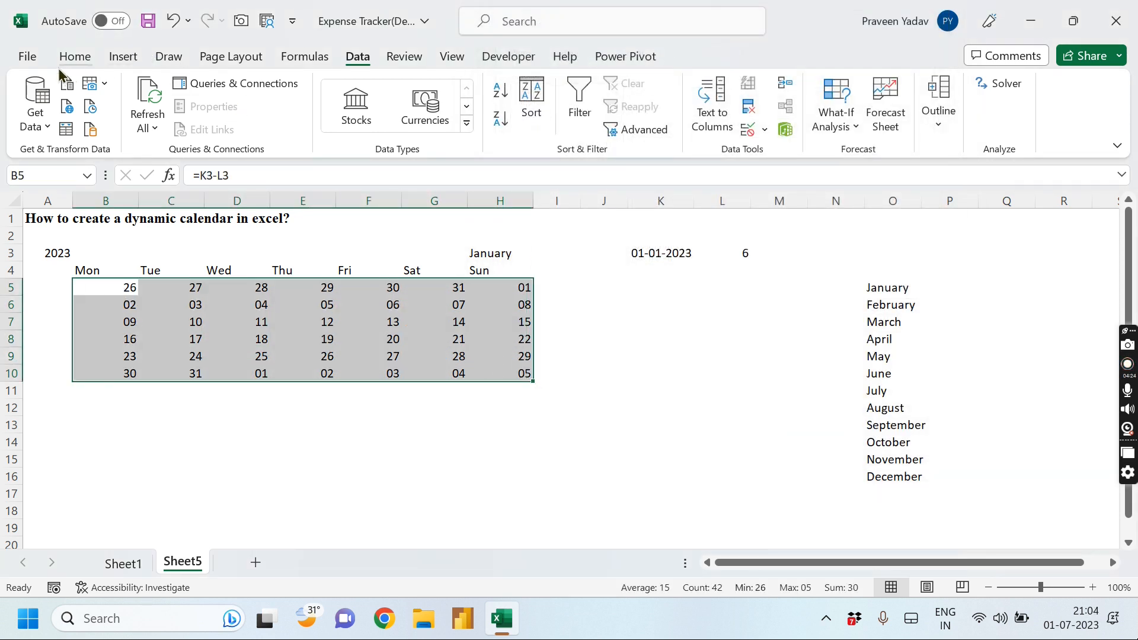
left_click(75, 57)
left_click(208, 90)
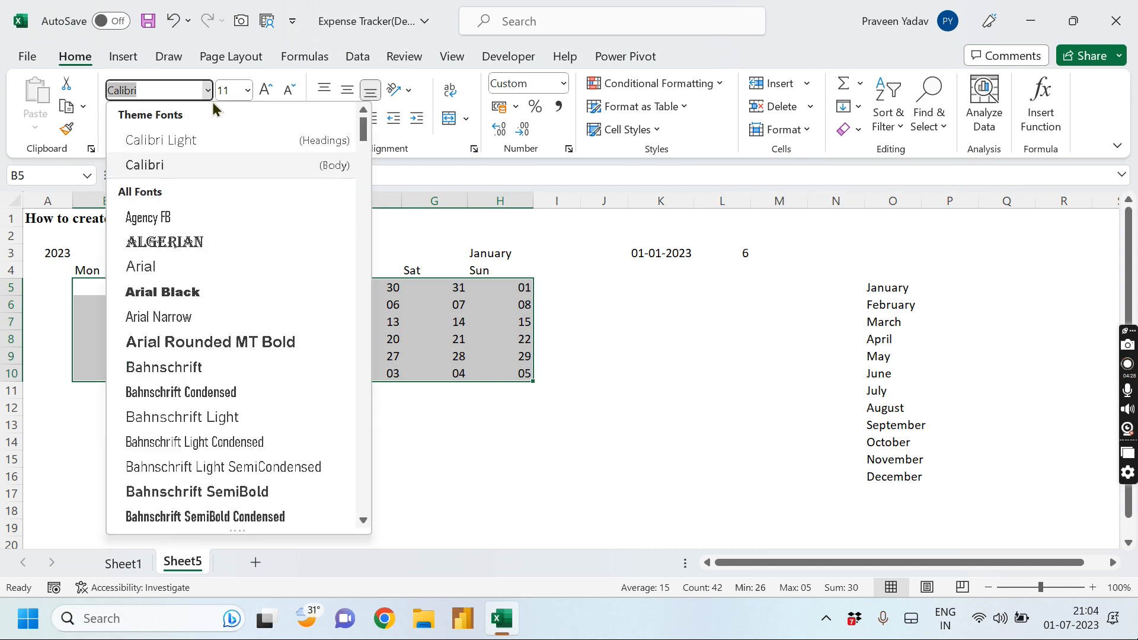
type("Times New Roman")
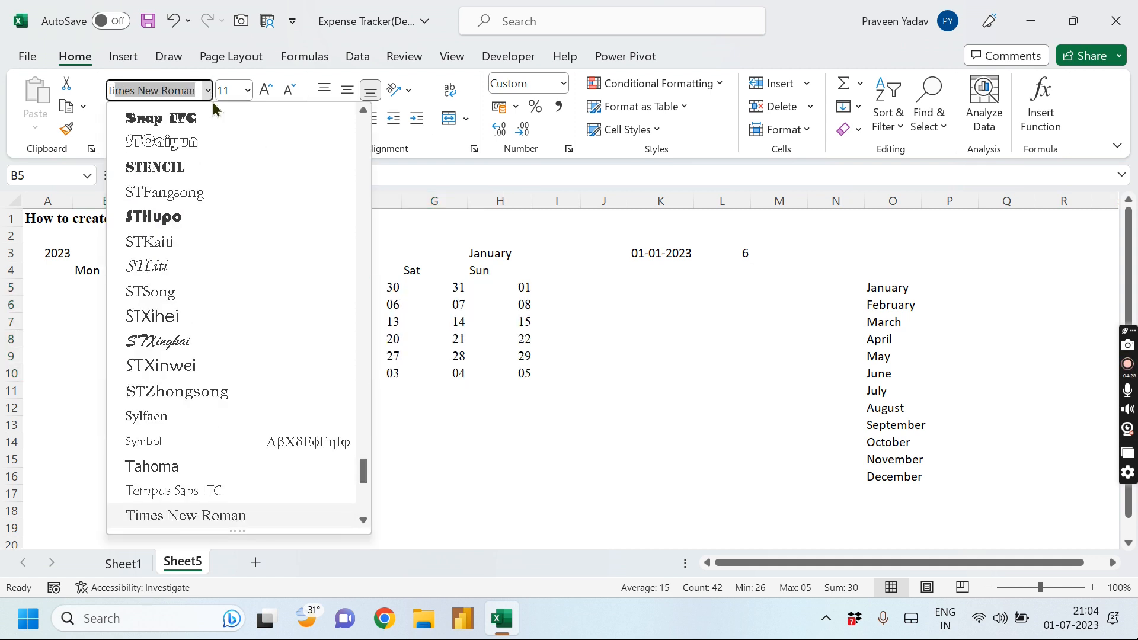
key("Return")
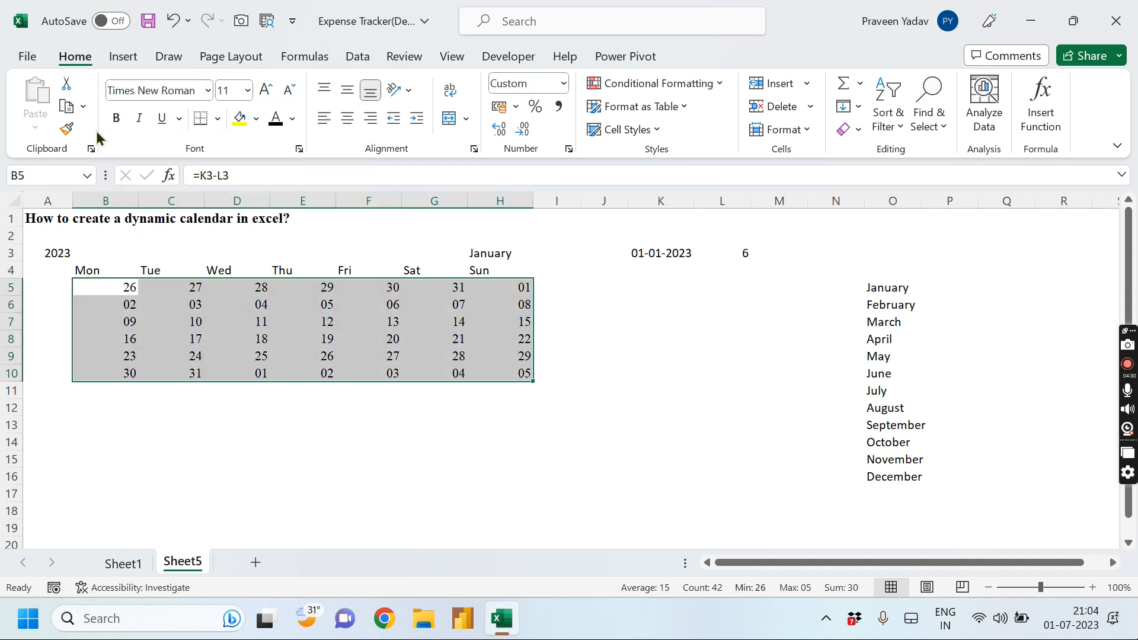
left_click(119, 118)
left_click(289, 89)
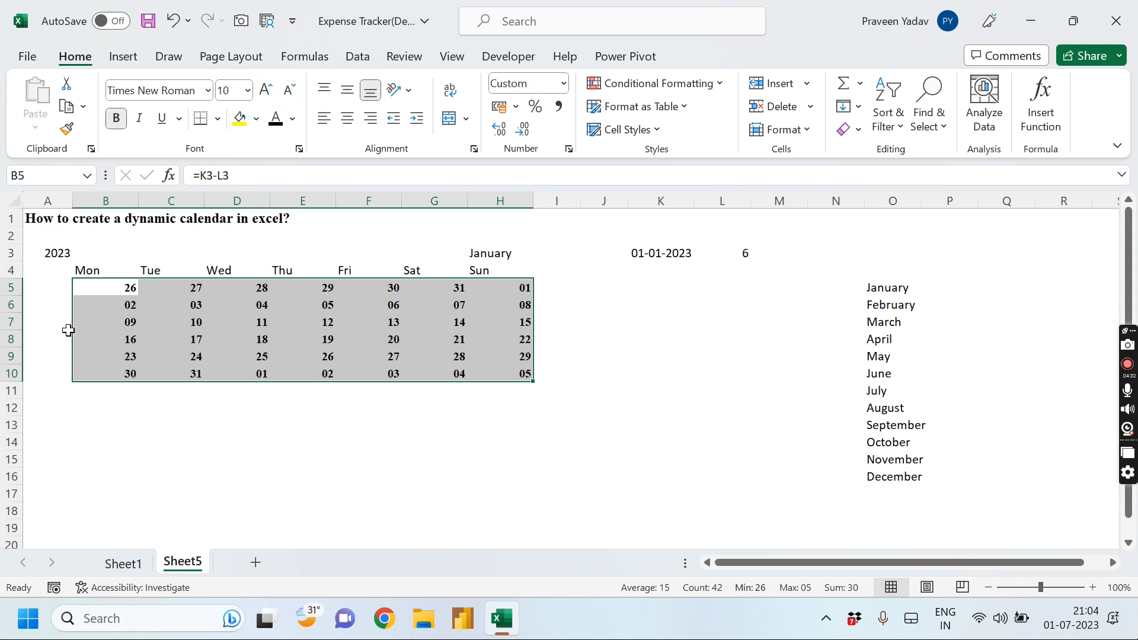
Format the weekday headers in B4:H4 as bold Arial, size 10
left_click_drag(91, 272, 531, 269)
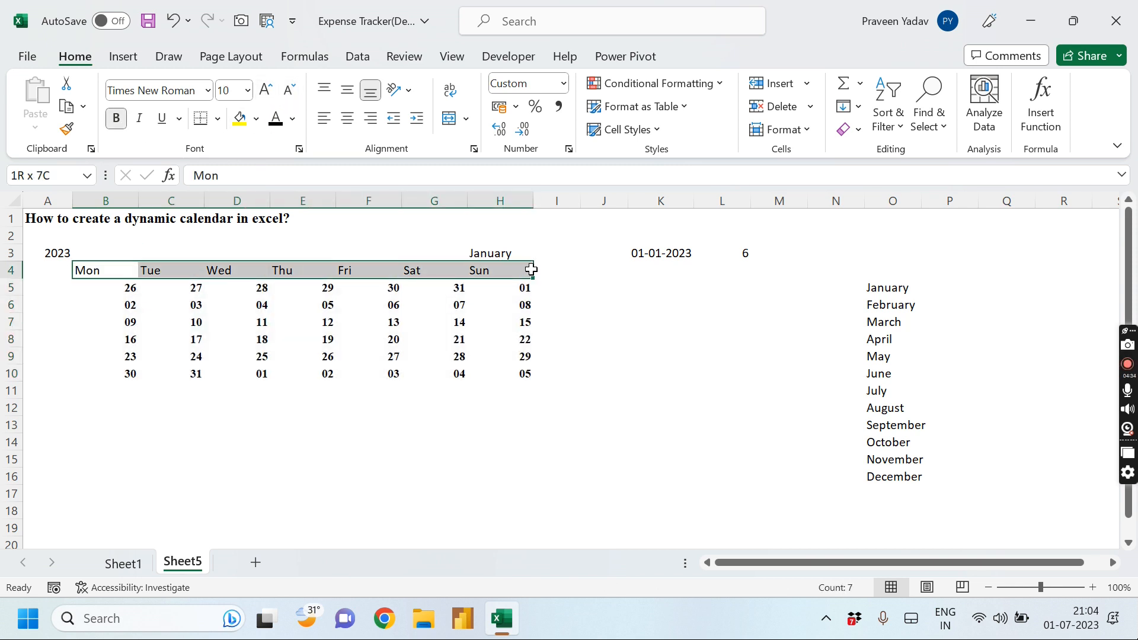
left_click(207, 90)
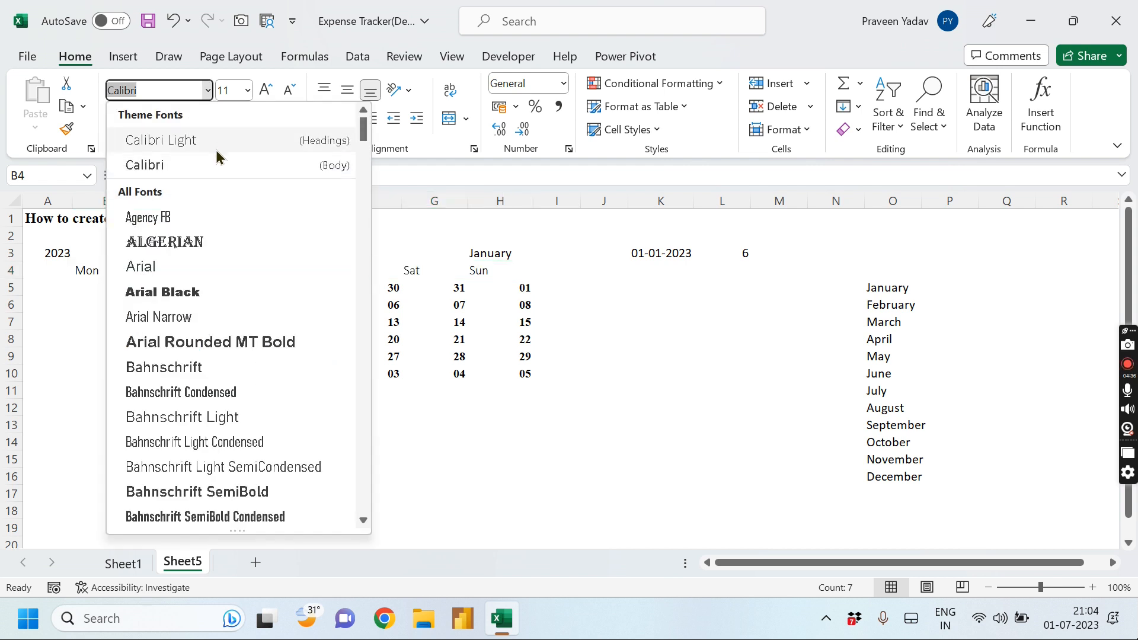
left_click(150, 265)
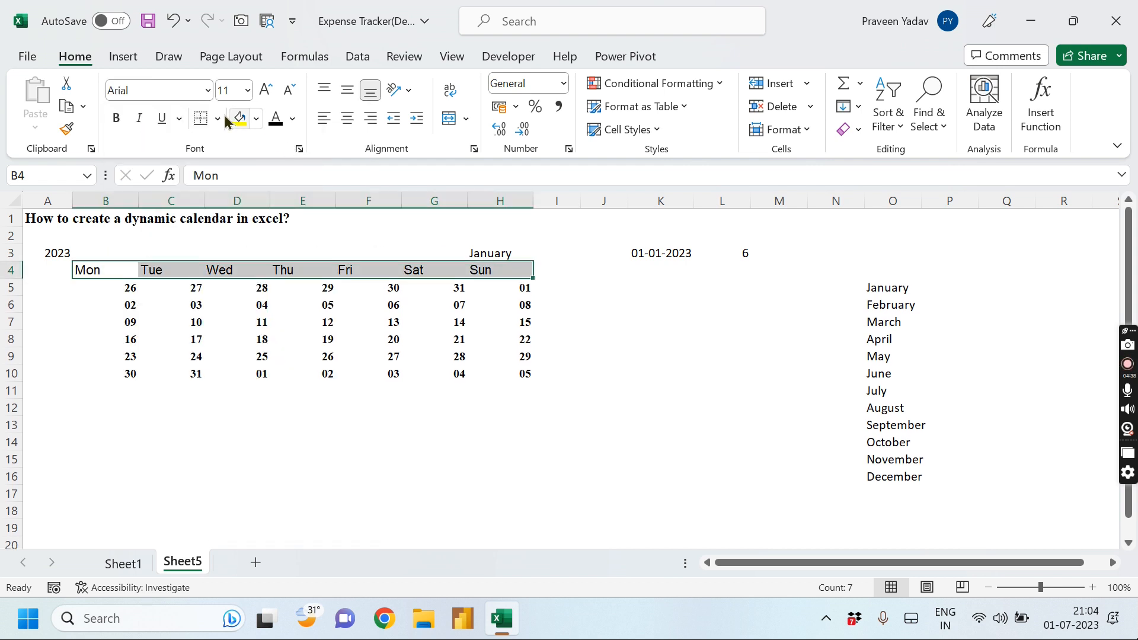
left_click(289, 90)
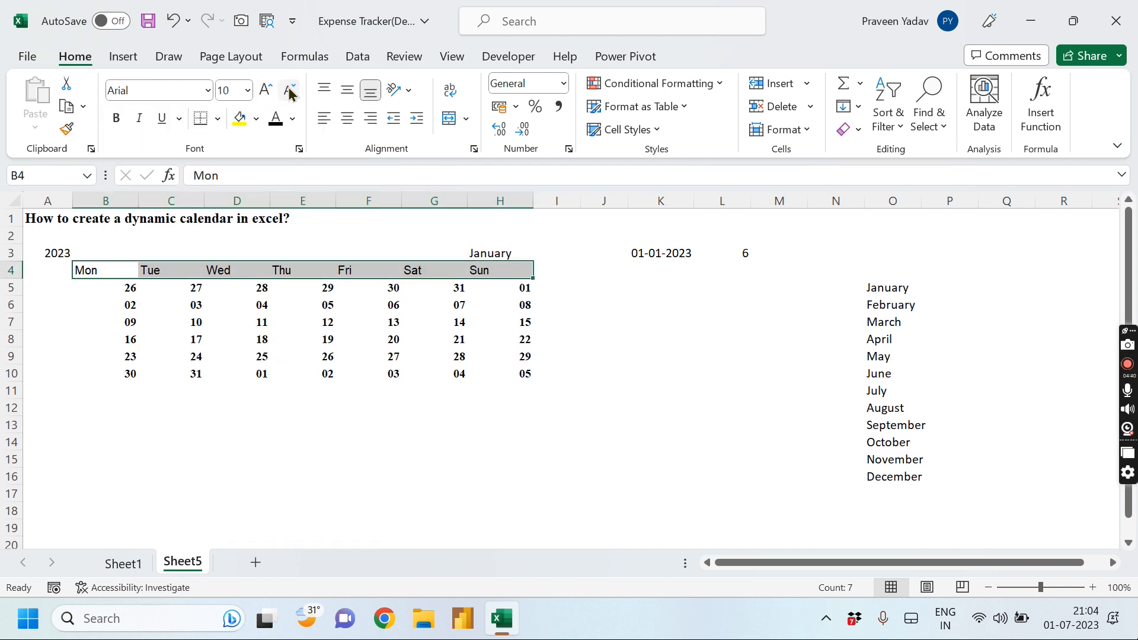
left_click(116, 119)
Give the weekday headers a dark blue fill and white font color
left_click(257, 125)
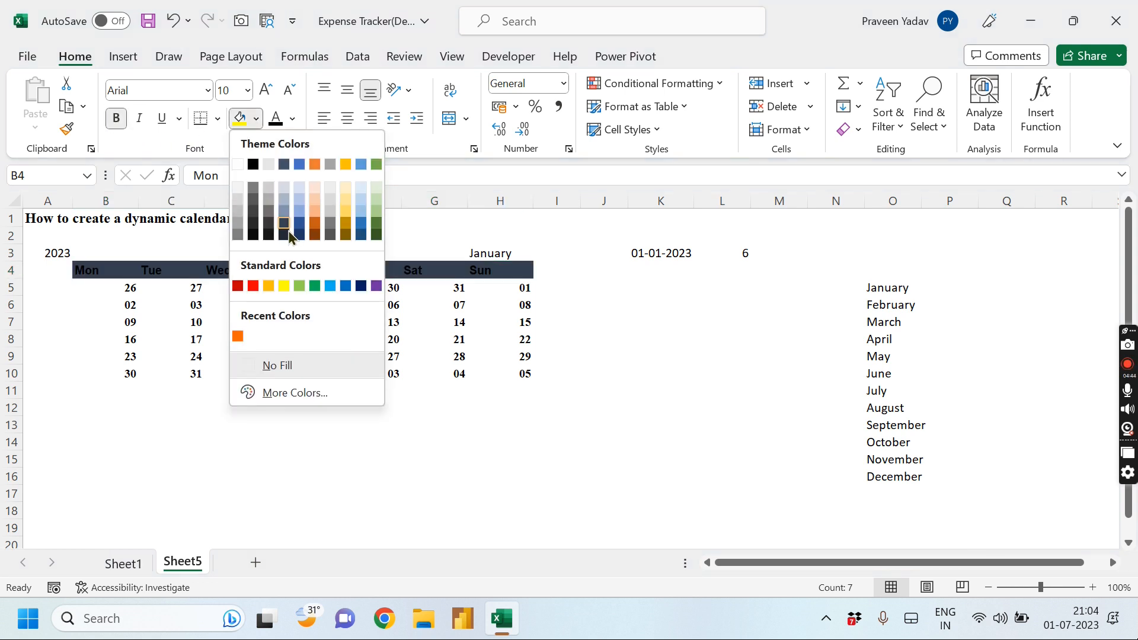
left_click(299, 235)
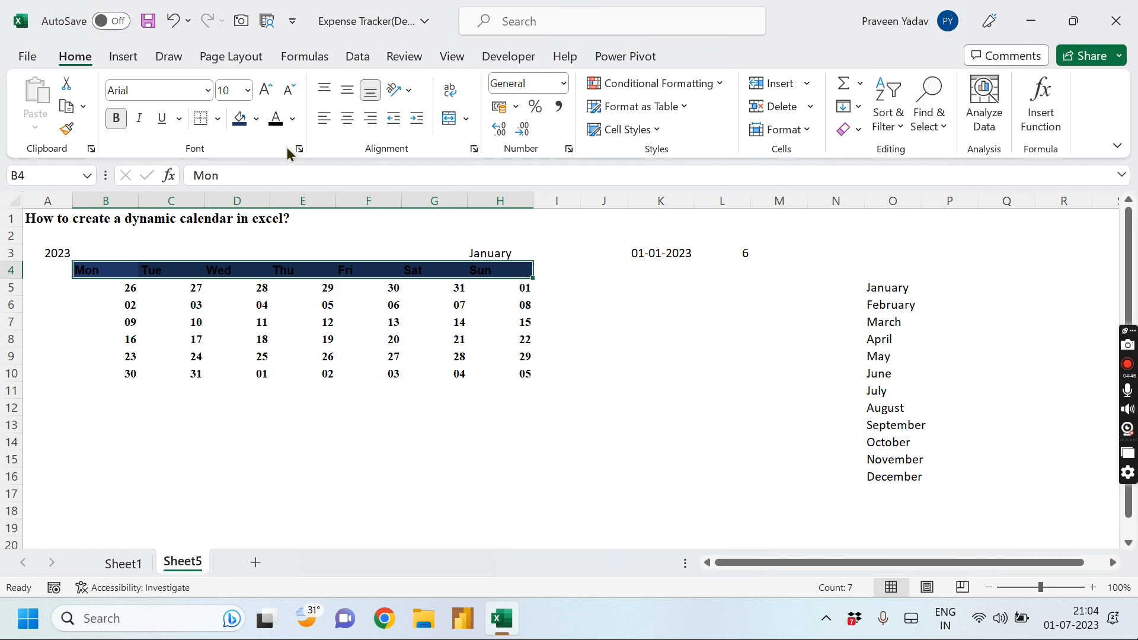
left_click(292, 118)
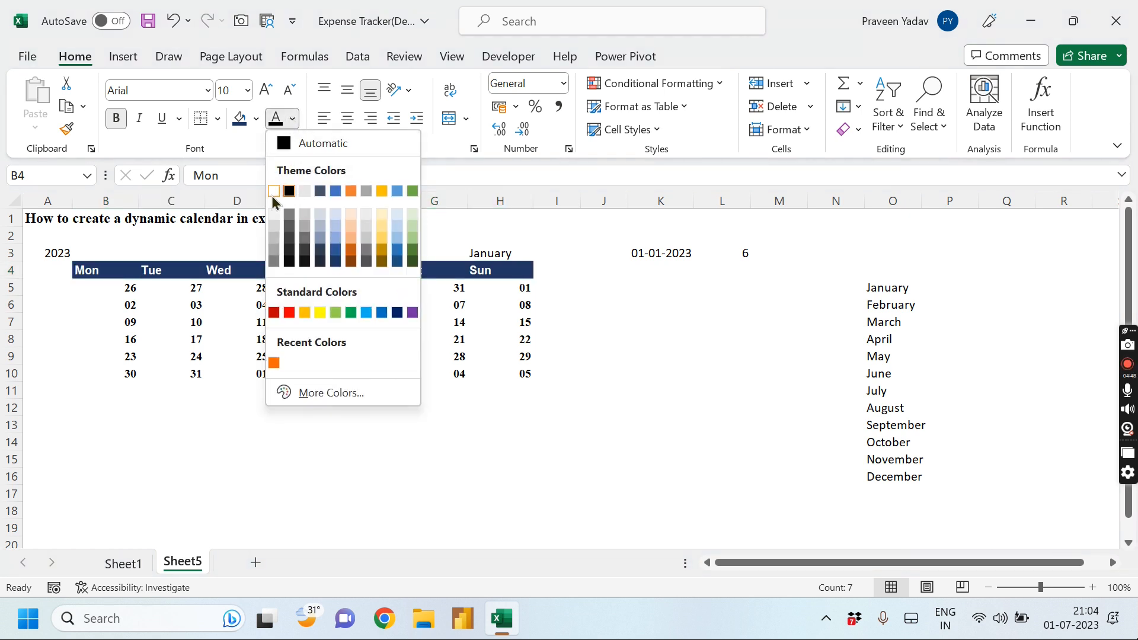
left_click(275, 188)
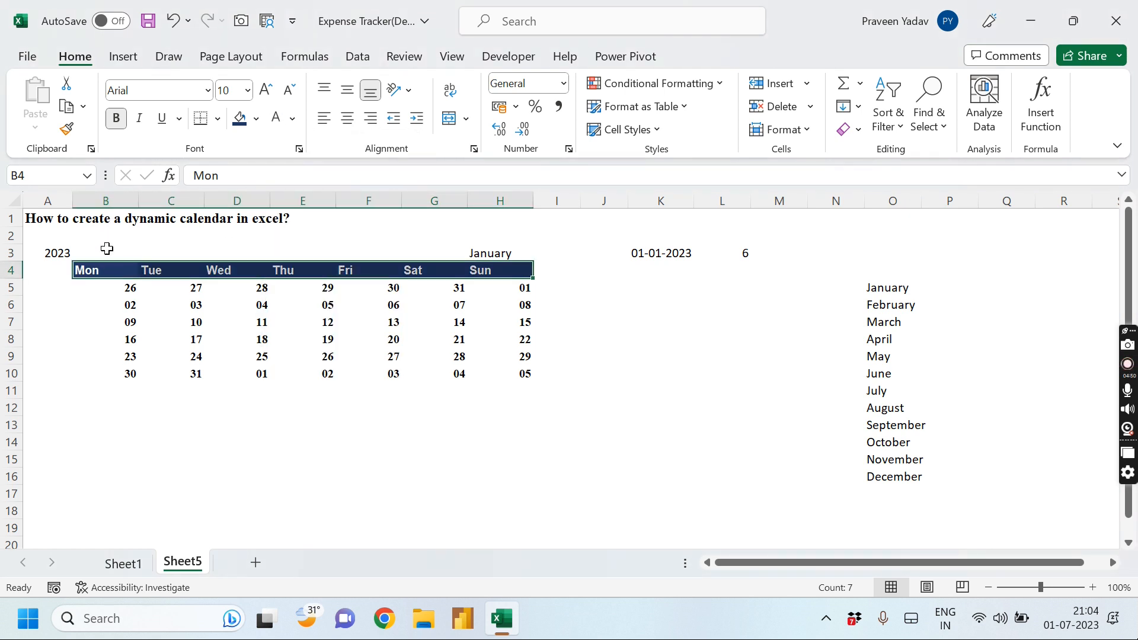
Autofit the widths of columns B through H to their contents
left_click_drag(107, 200, 514, 202)
double_click(533, 202)
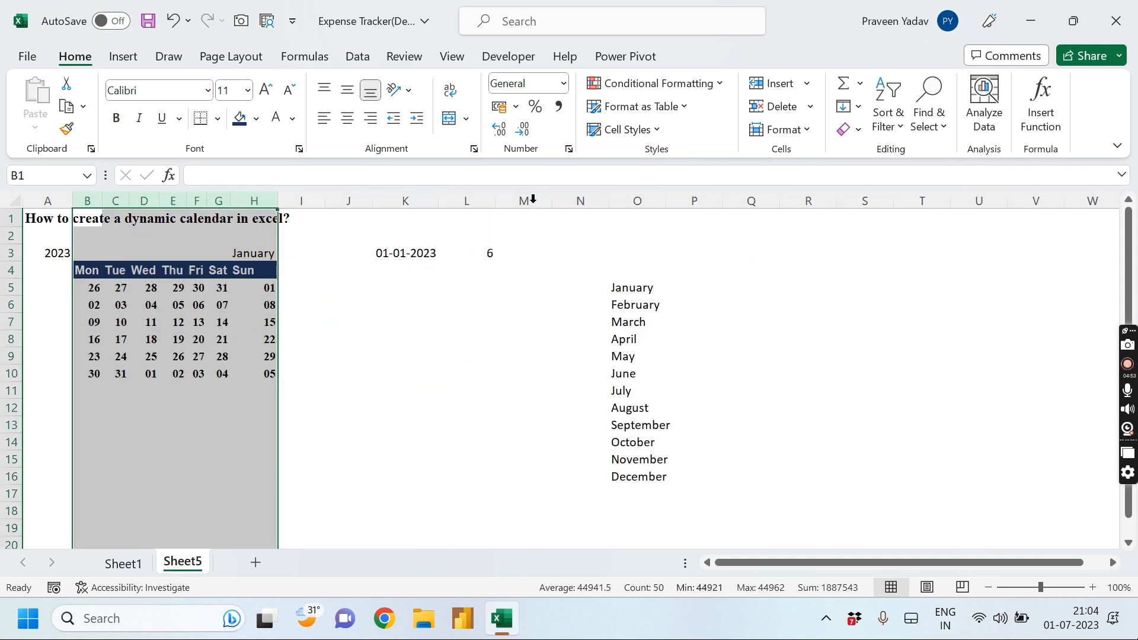
left_click(198, 339)
Move the month dropdown cell from H3 to A4 and autofit column H
left_click(242, 245)
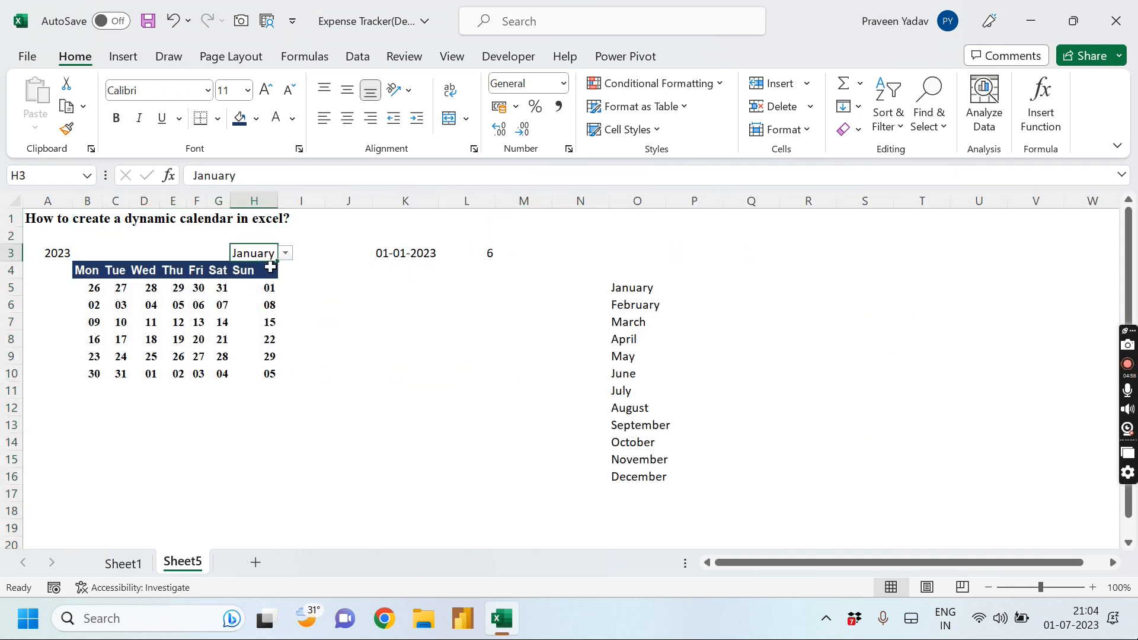
left_click_drag(267, 261, 12, 272)
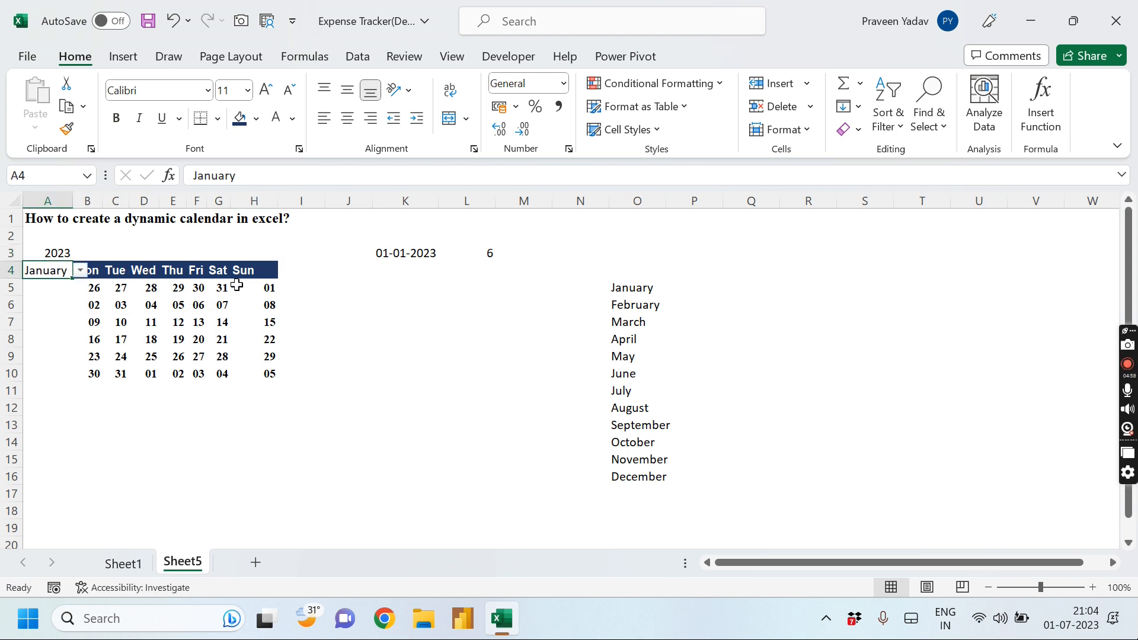
double_click(276, 201)
left_click(244, 321)
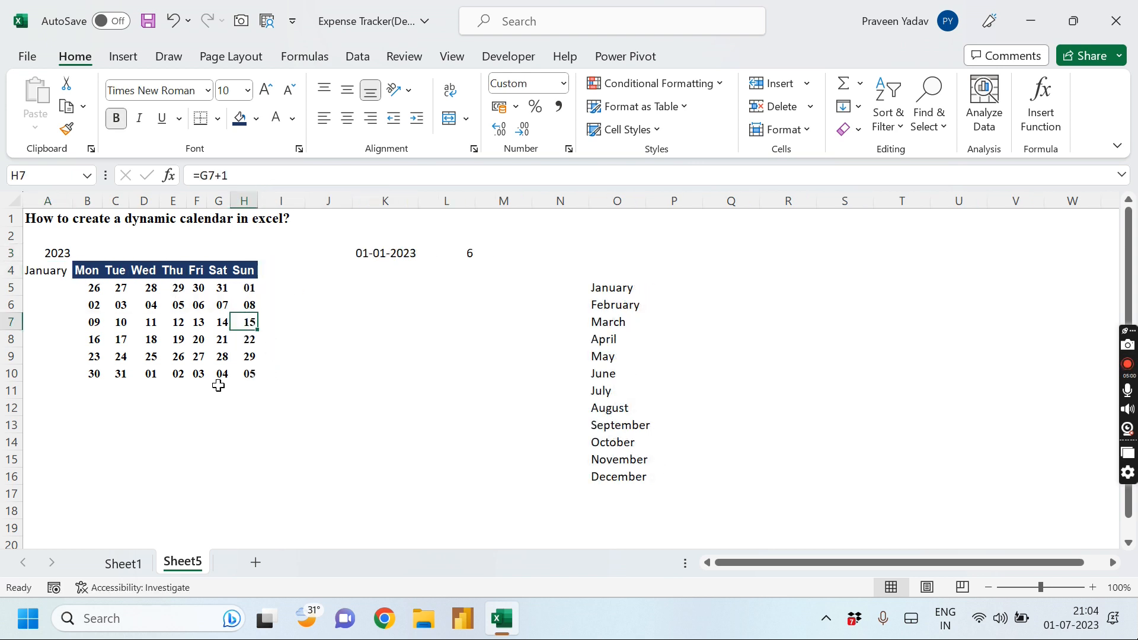
Test the calendar by switching the month in A4 to April and to June
left_click(115, 391)
left_click(70, 475)
left_click(46, 288)
left_click(59, 271)
left_click(79, 271)
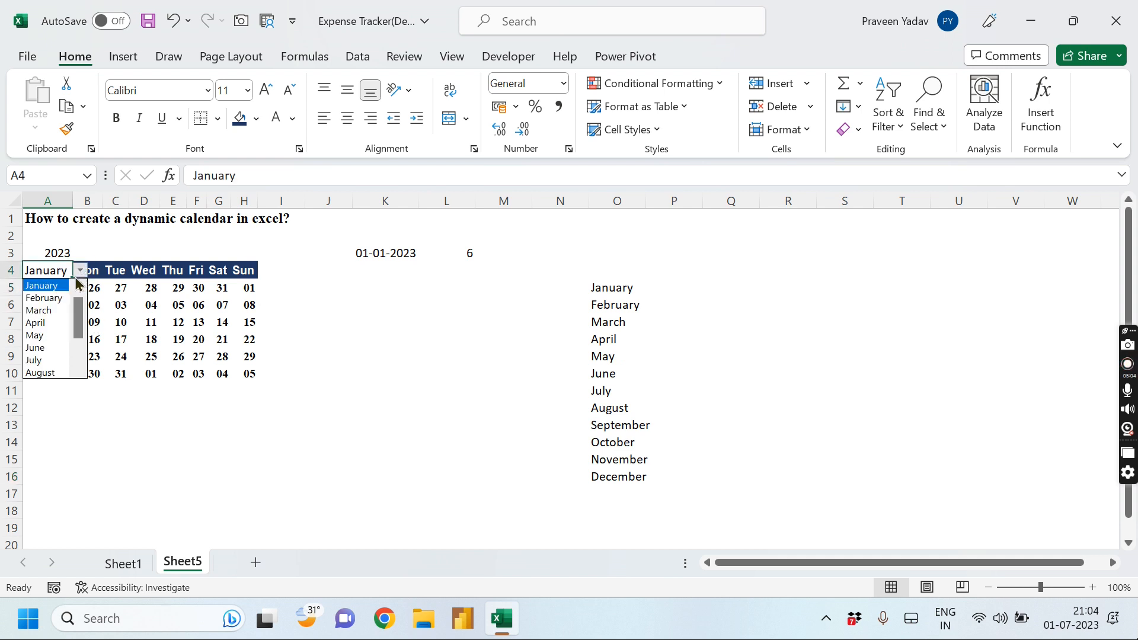
left_click(43, 321)
left_click(79, 271)
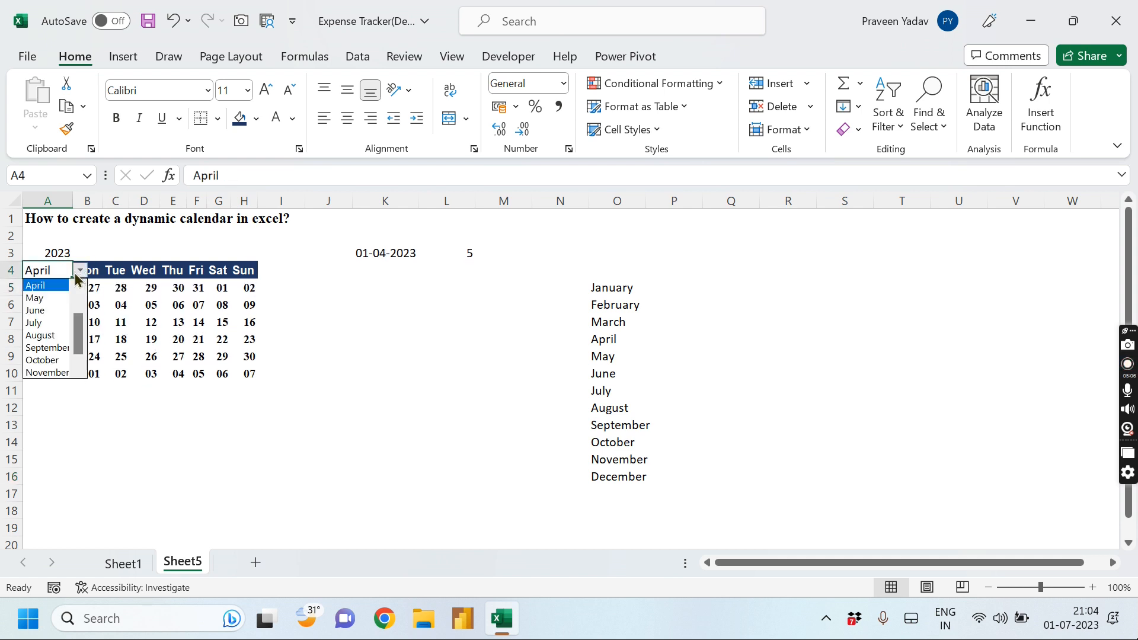
left_click(38, 311)
left_click(284, 421)
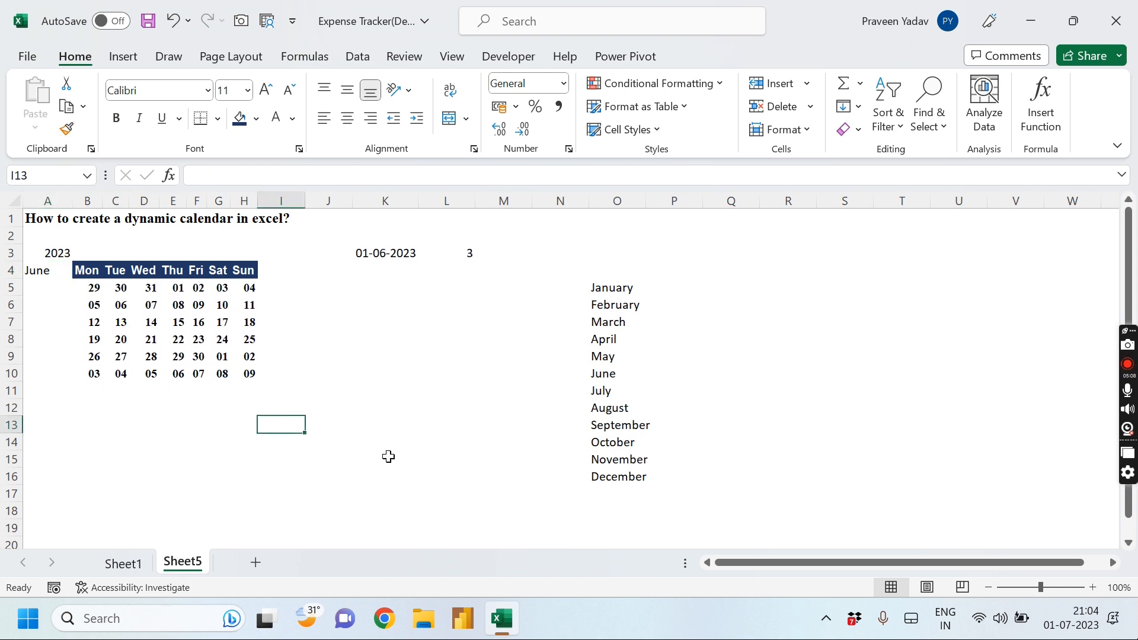
left_click(454, 372)
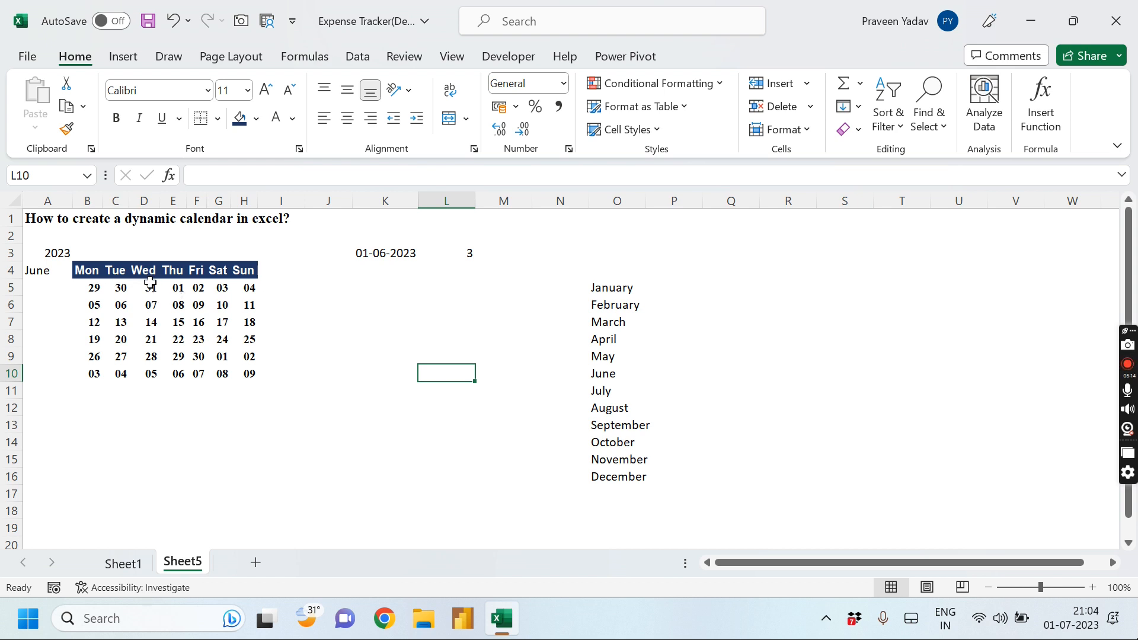
left_click(169, 427)
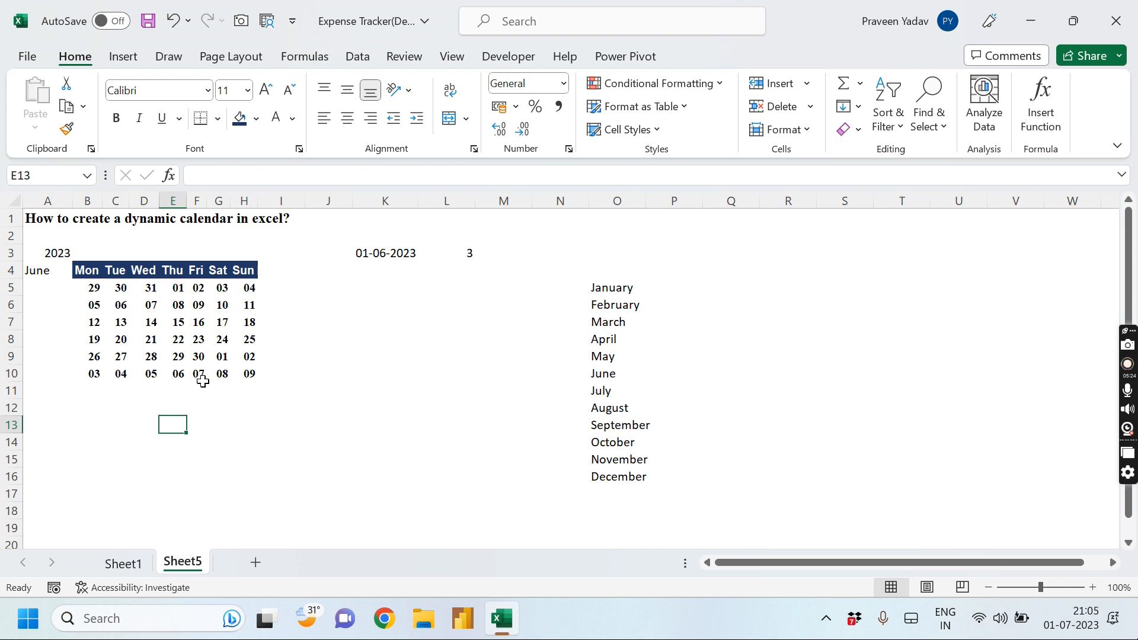
Set up a formula-based conditional formatting rule for B5:H10 with the formula =B5<$K$3
mouse_move(84, 291)
left_mouse_down()
mouse_move(220, 344)
mouse_move(250, 375)
left_mouse_up()
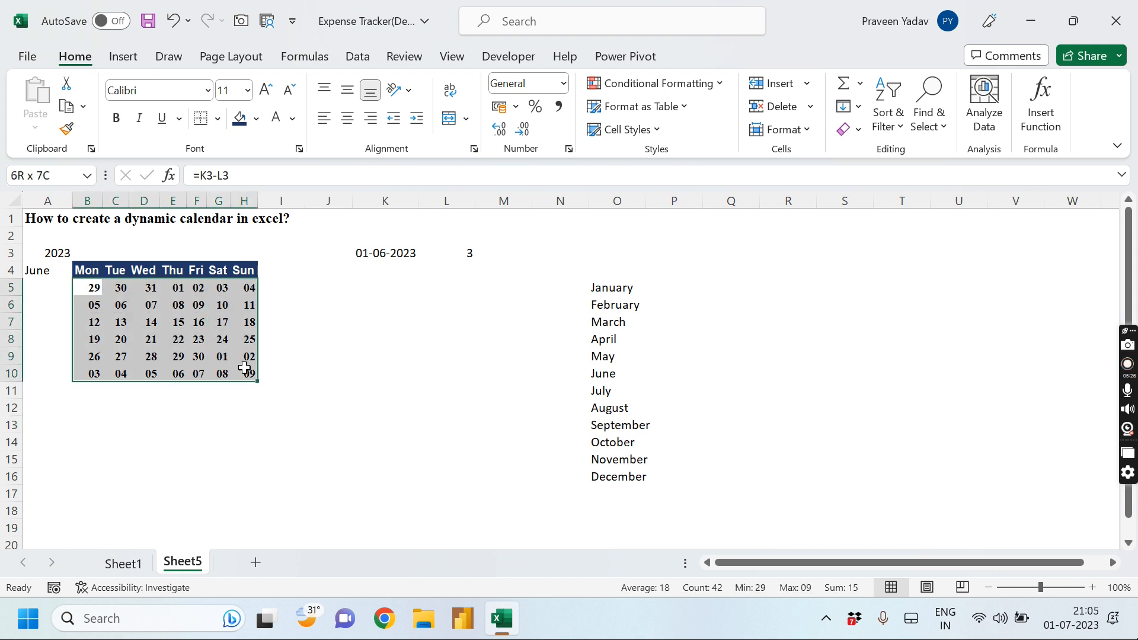
left_click(674, 90)
mouse_move(680, 122)
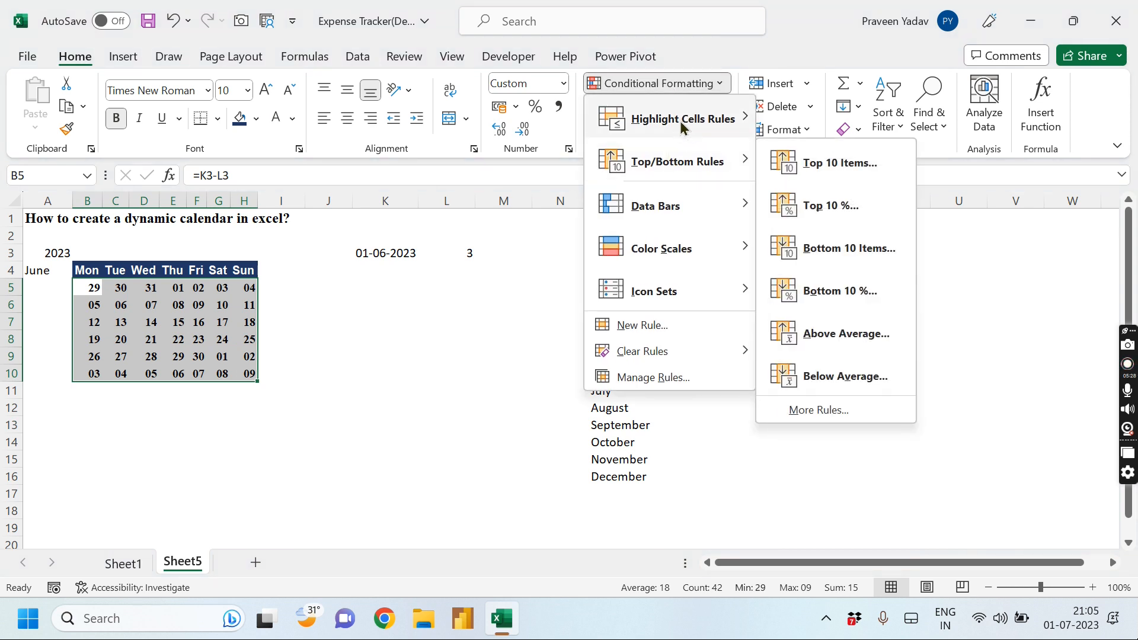
left_click(818, 409)
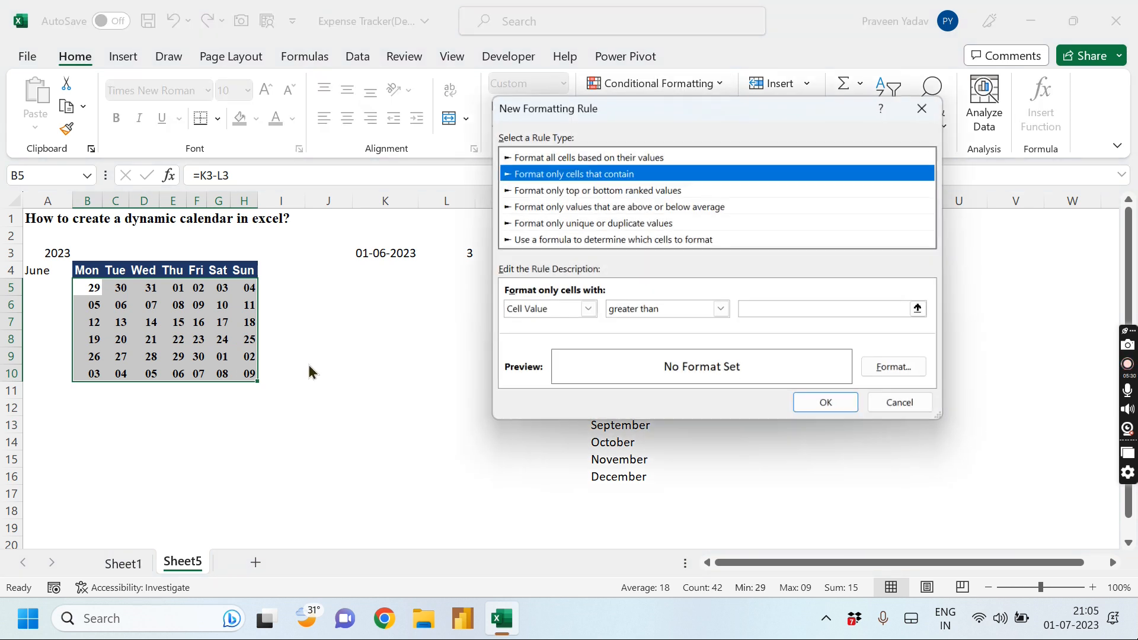
left_click(568, 241)
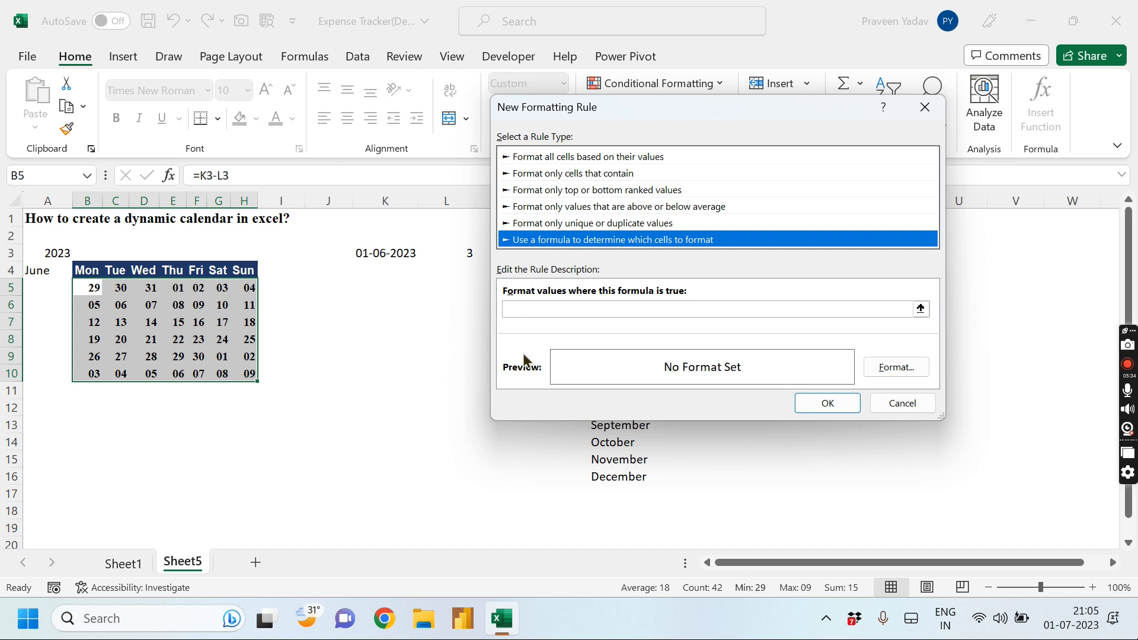
left_click(530, 308)
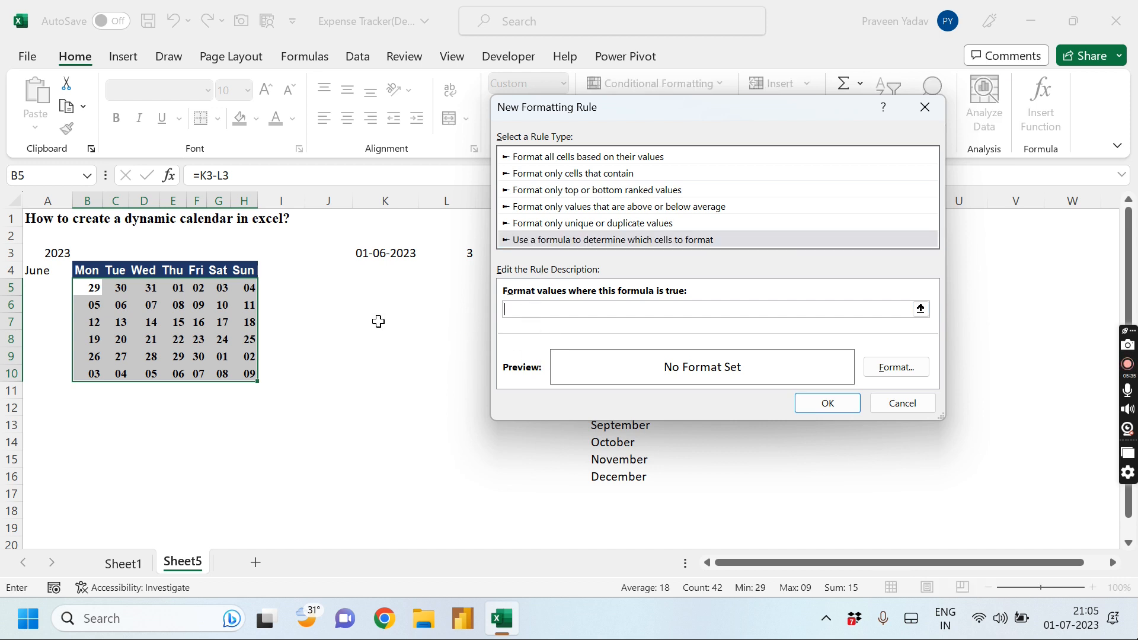
left_click(93, 287)
key("F4")
key("F4")
key("F4")
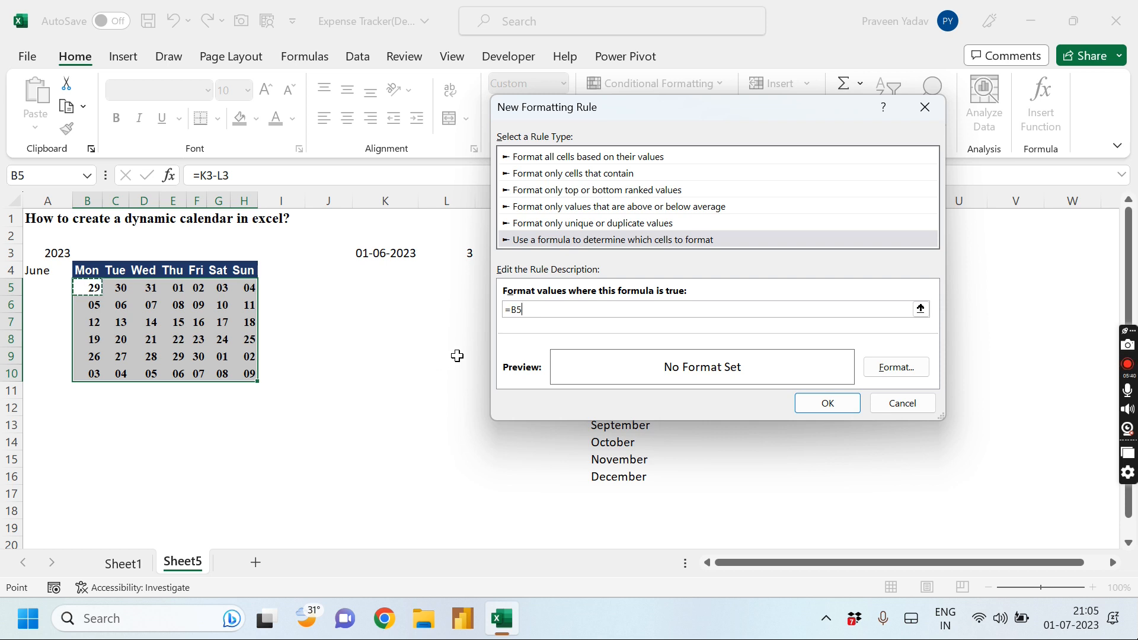
type("<")
left_click(381, 255)
Give the =B5<$K$3 rule a dark grey font color and apply it to the calendar dates
left_click(913, 368)
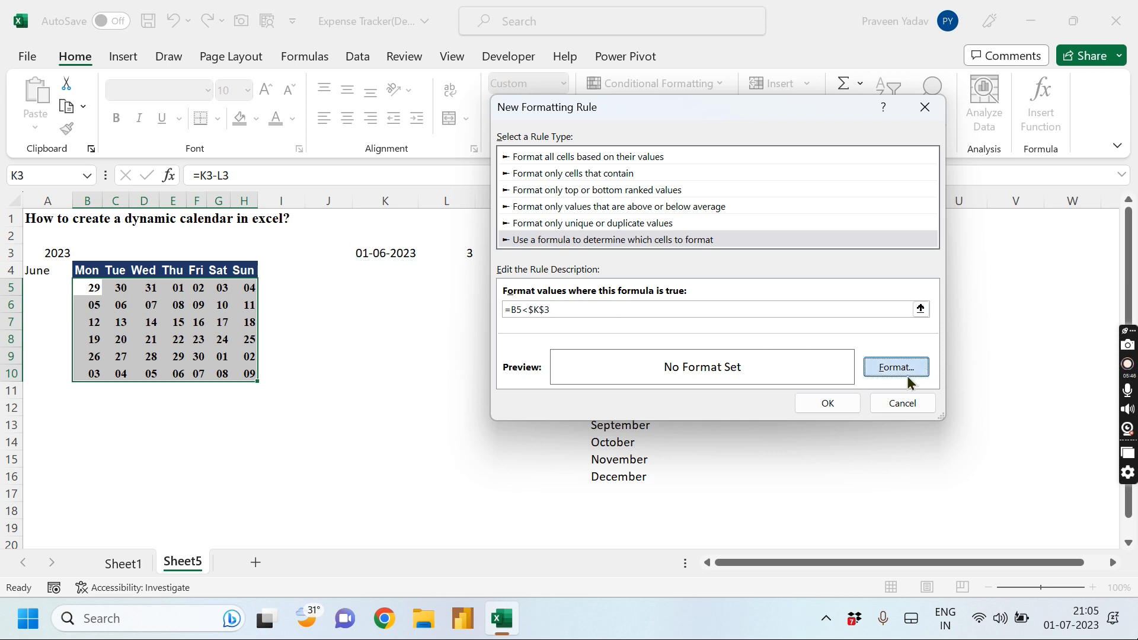
left_click(808, 202)
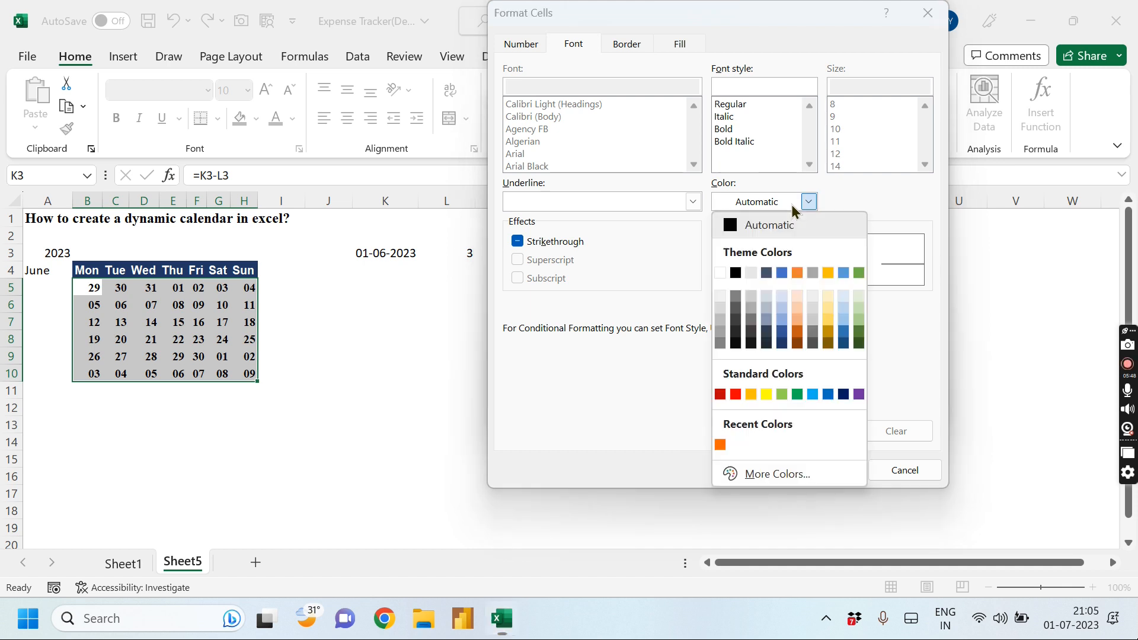
left_click(751, 320)
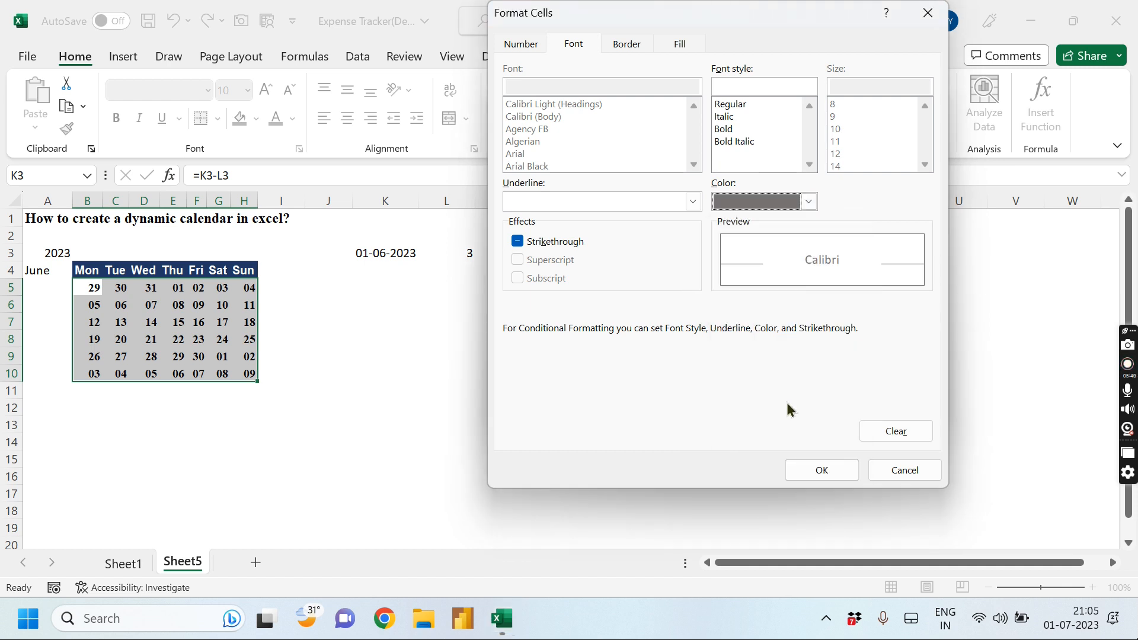
left_click(821, 470)
left_click(825, 402)
left_click(328, 374)
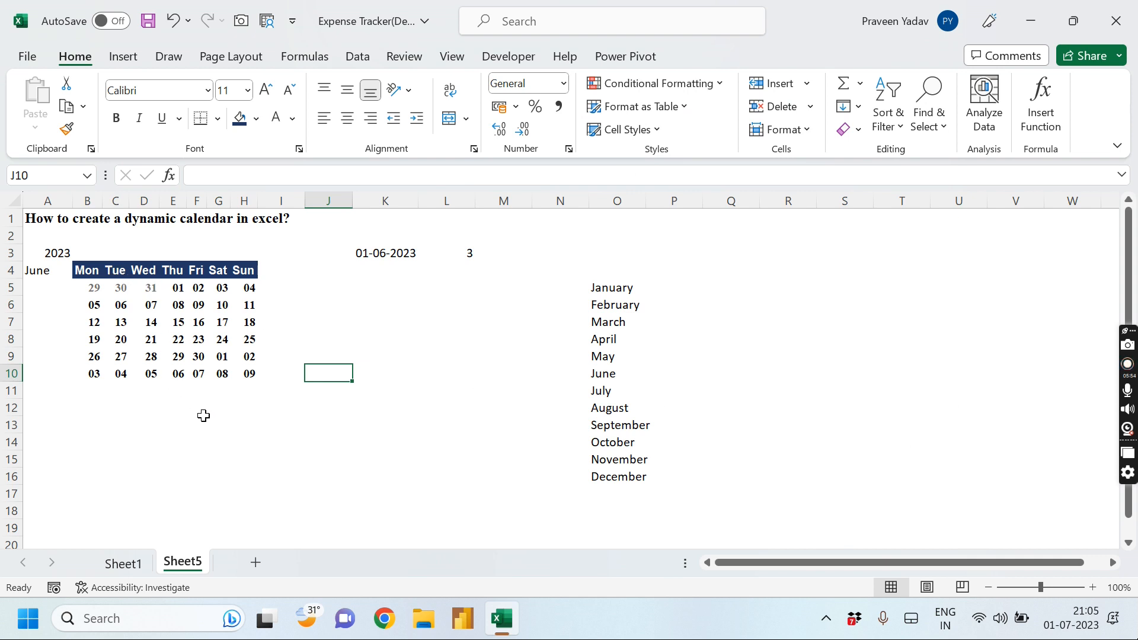
Test the grey-date rule by switching the month in A4 to July
left_click(46, 270)
left_click(80, 270)
left_click(41, 310)
left_click(311, 320)
Set up a second formula-based conditional formatting rule for B5:H10 with the formula =B5=today()
left_click_drag(88, 290, 249, 373)
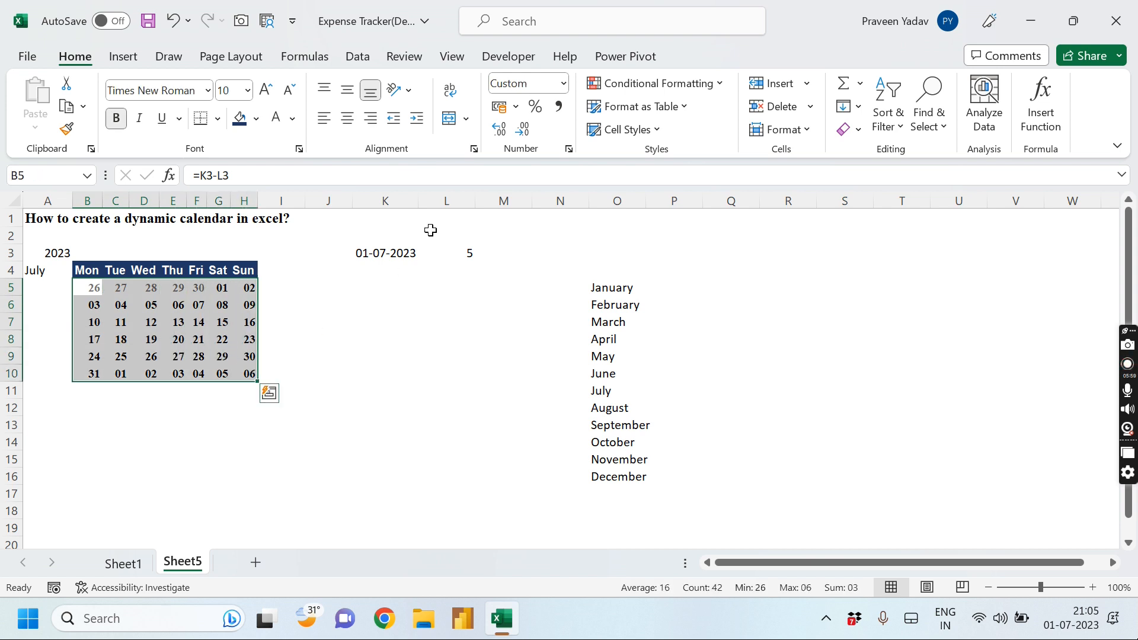
left_click(625, 82)
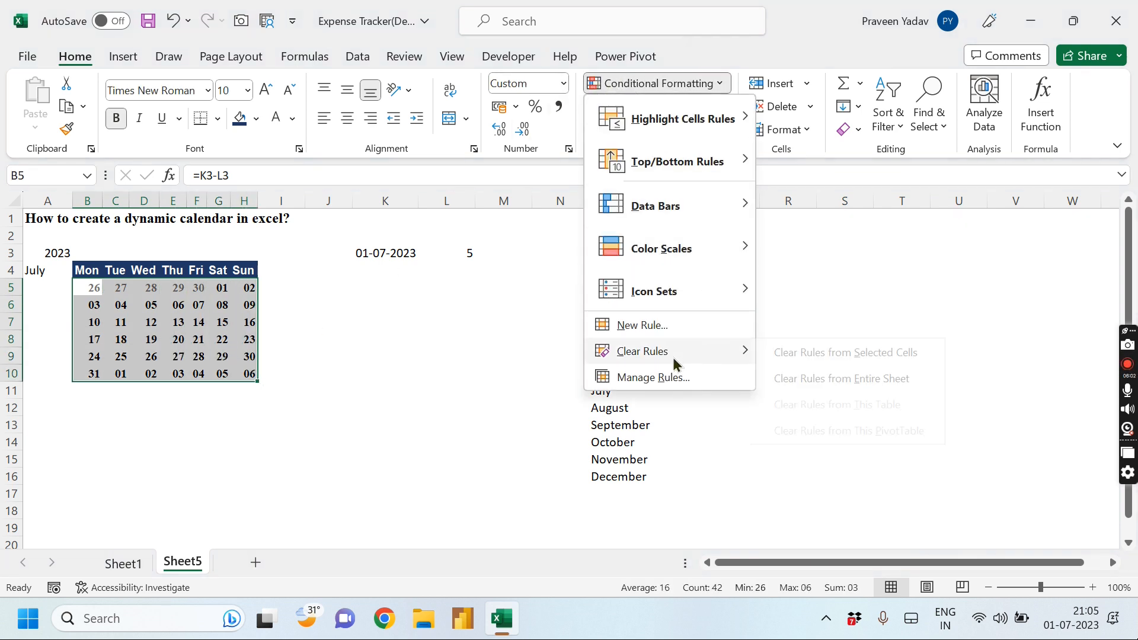
mouse_move(673, 122)
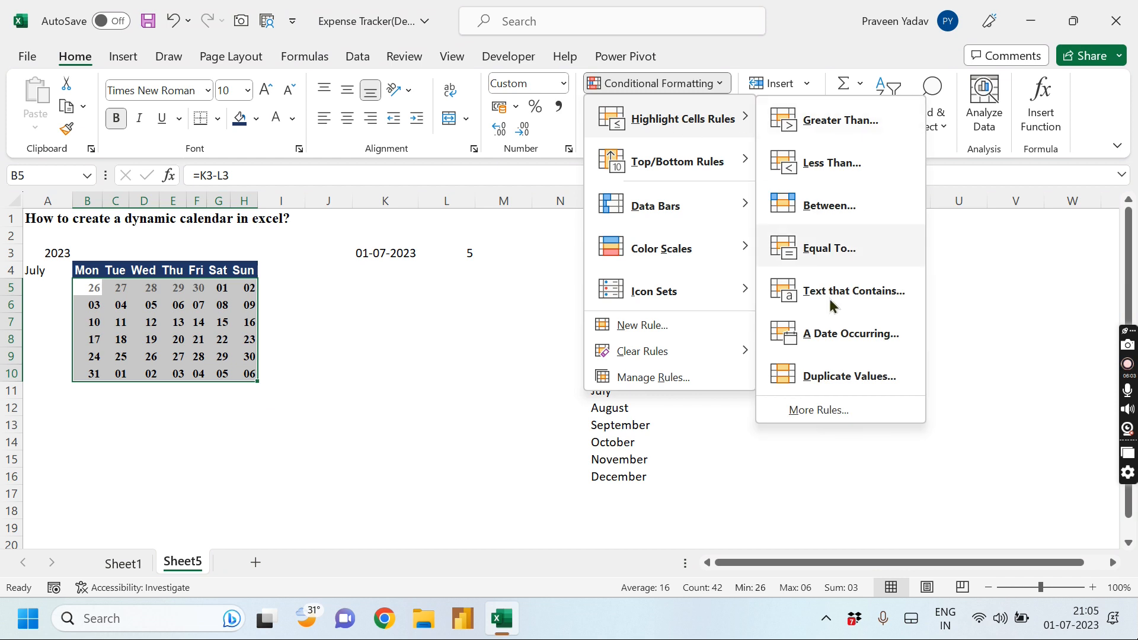
left_click(830, 409)
left_click(537, 239)
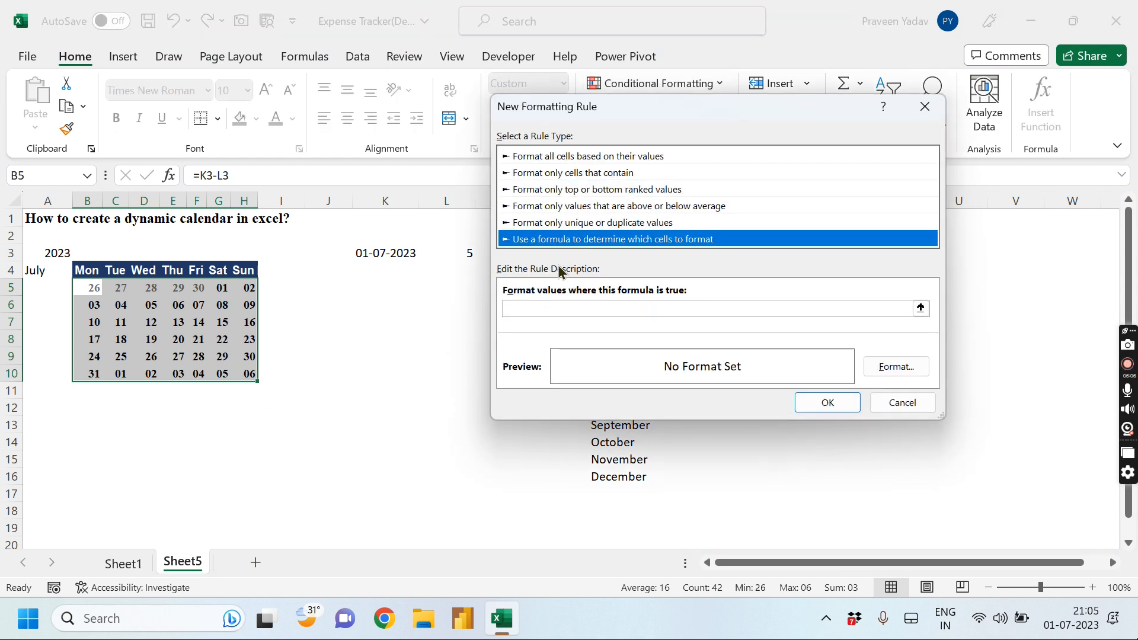
left_click(569, 309)
left_click(88, 289)
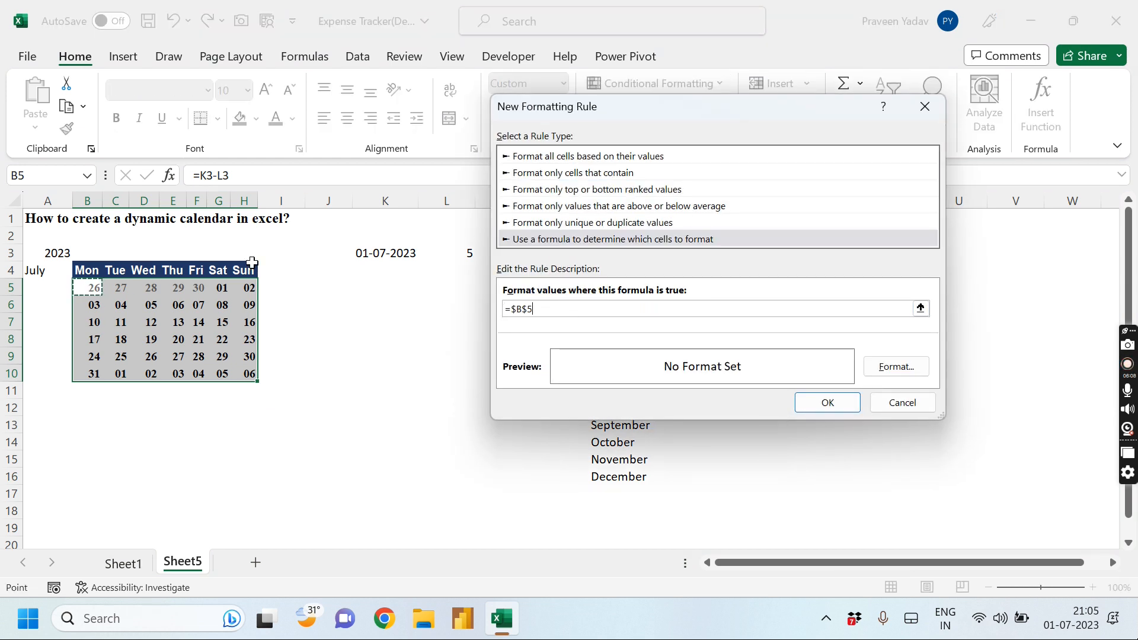
key("F4")
key("F4")
type("=today(")
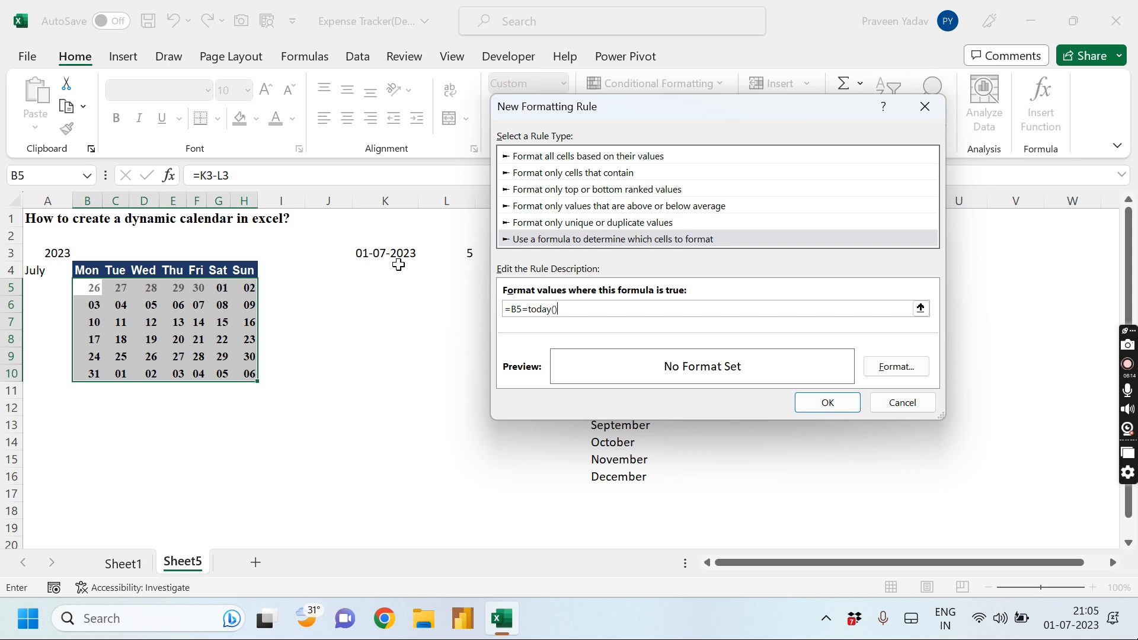
Give the today's-date rule a light blue background fill and apply it to the calendar
left_click(920, 366)
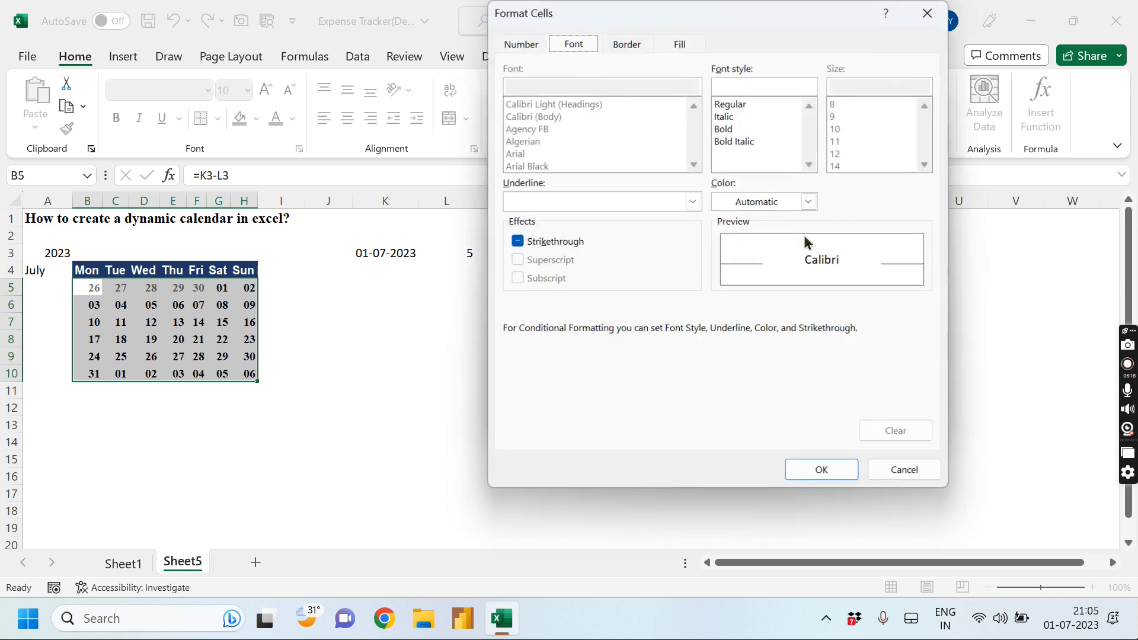
left_click(683, 45)
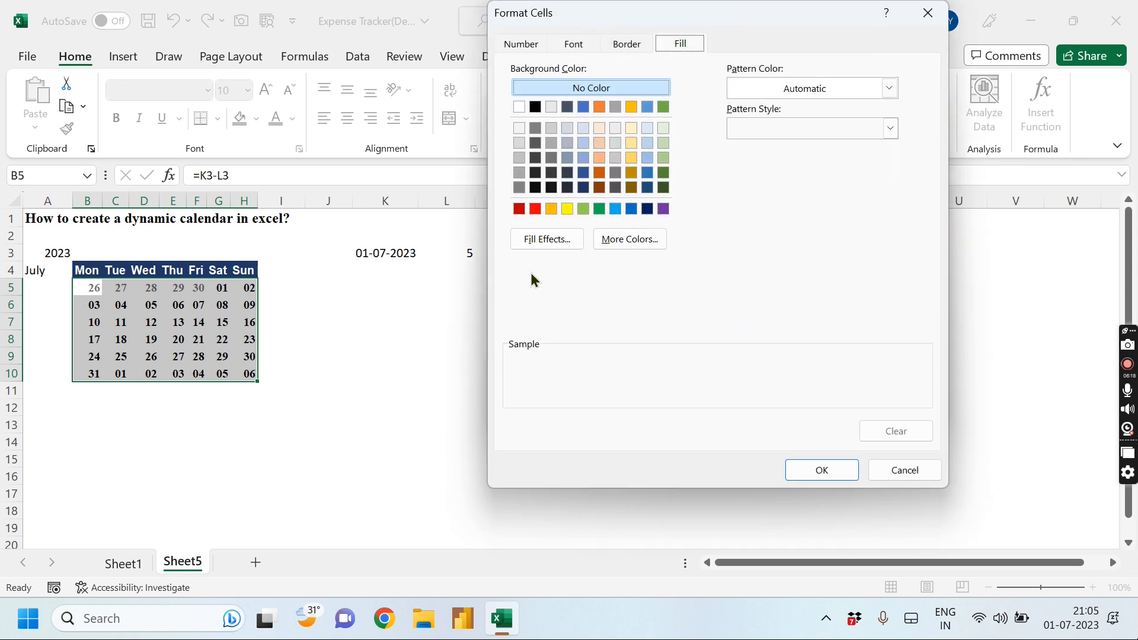
left_click(581, 159)
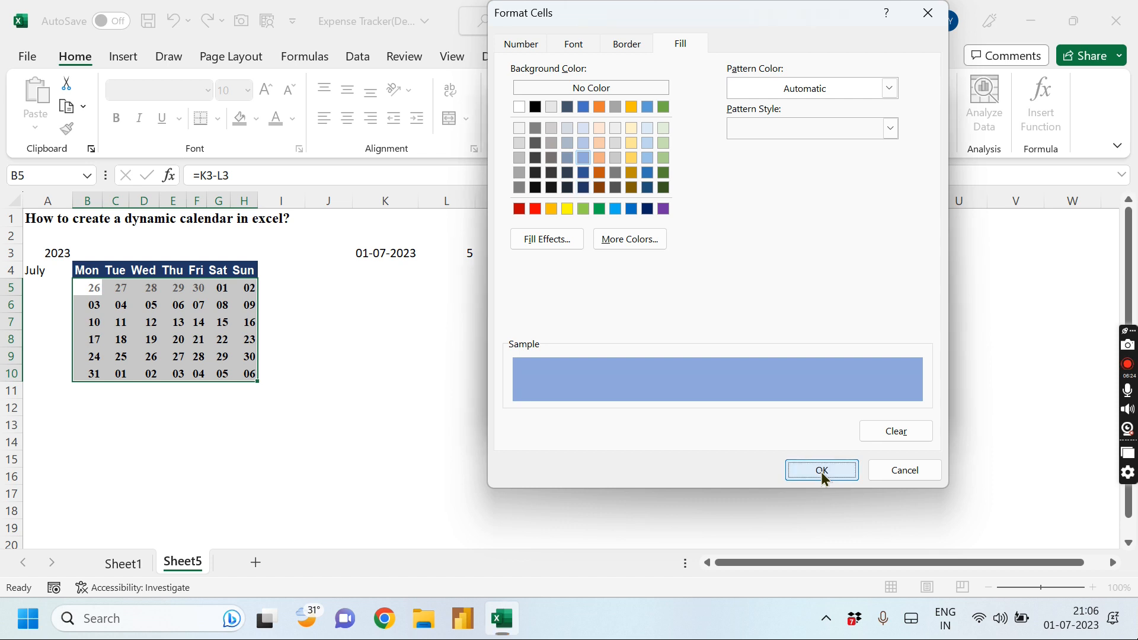
left_click(821, 471)
left_click(813, 396)
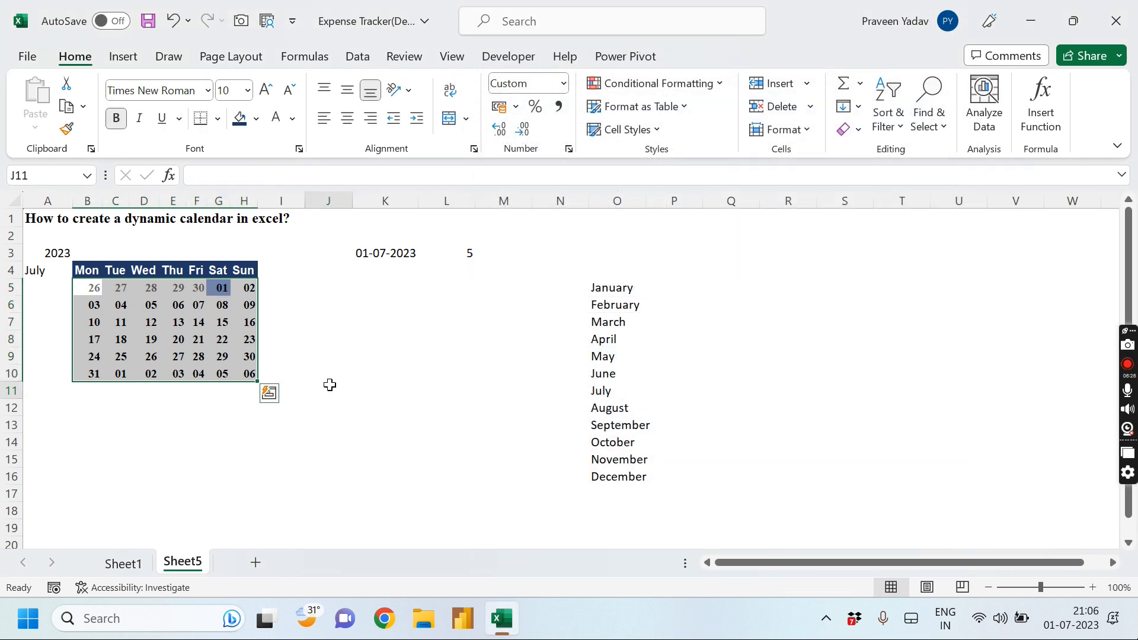
left_click(328, 388)
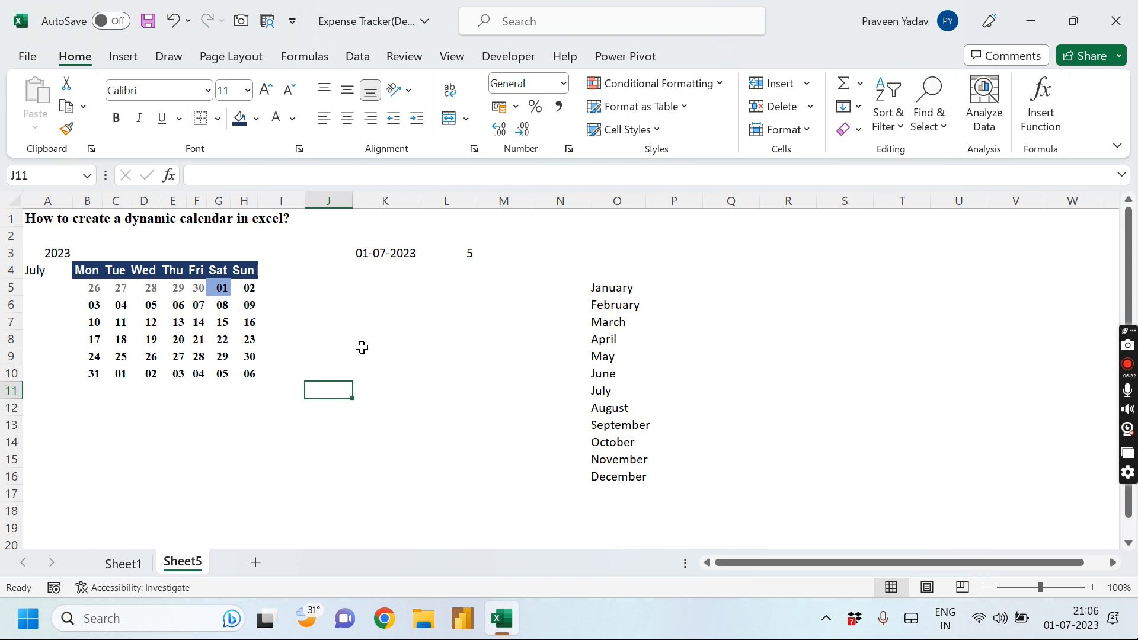
left_click(248, 288)
left_click(320, 455)
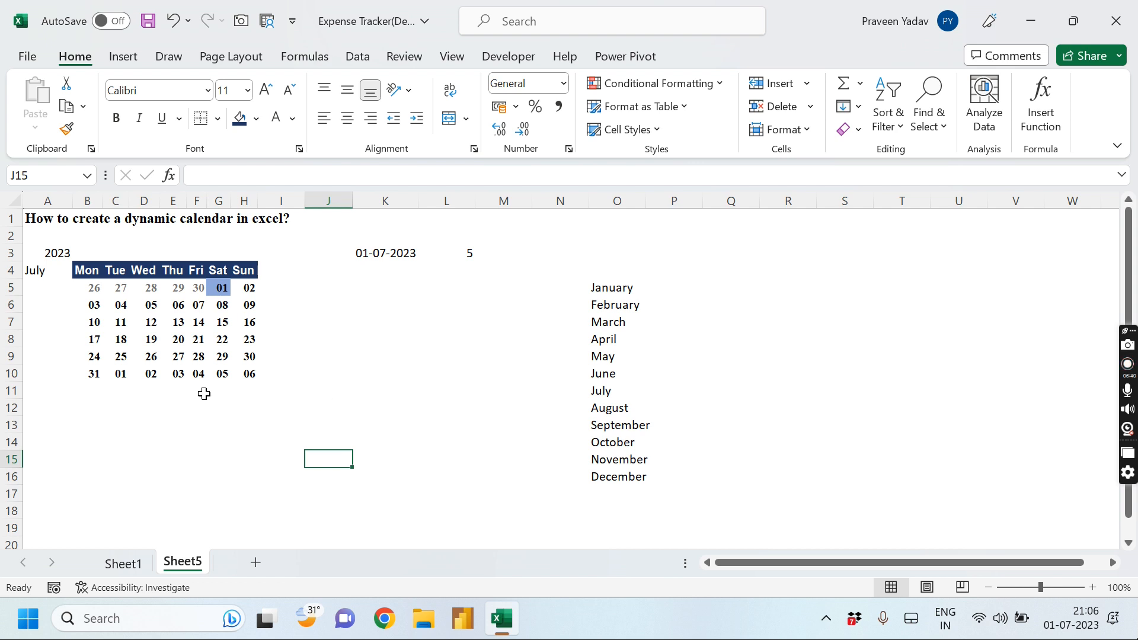
left_click(334, 386)
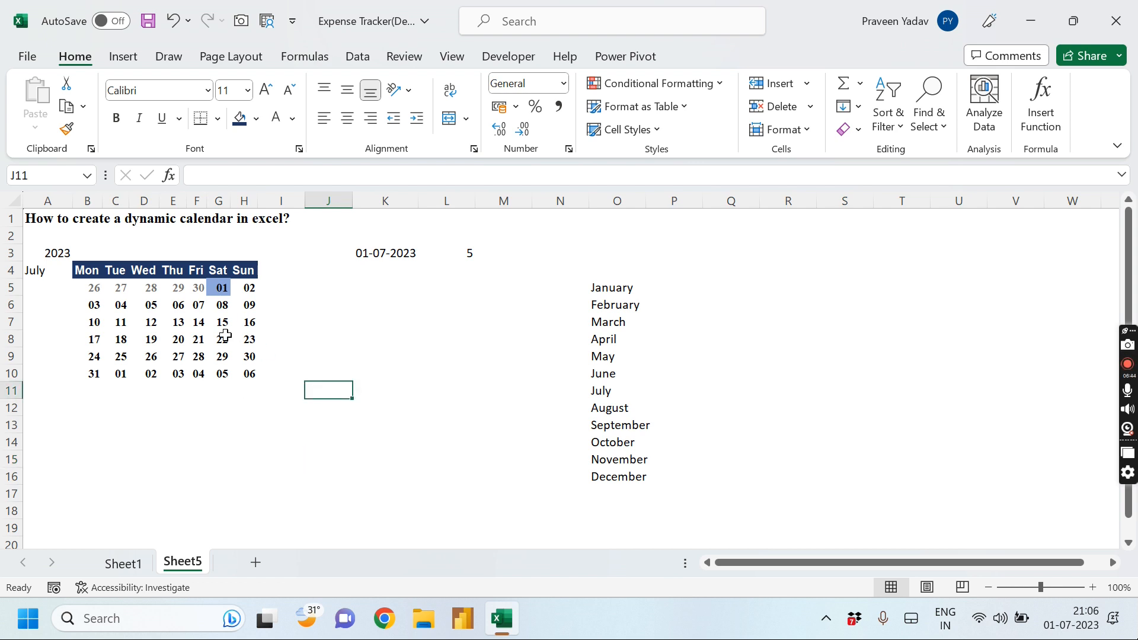
Color the Sunday dates in H5:H10 with a red font
left_click_drag(218, 285, 245, 375)
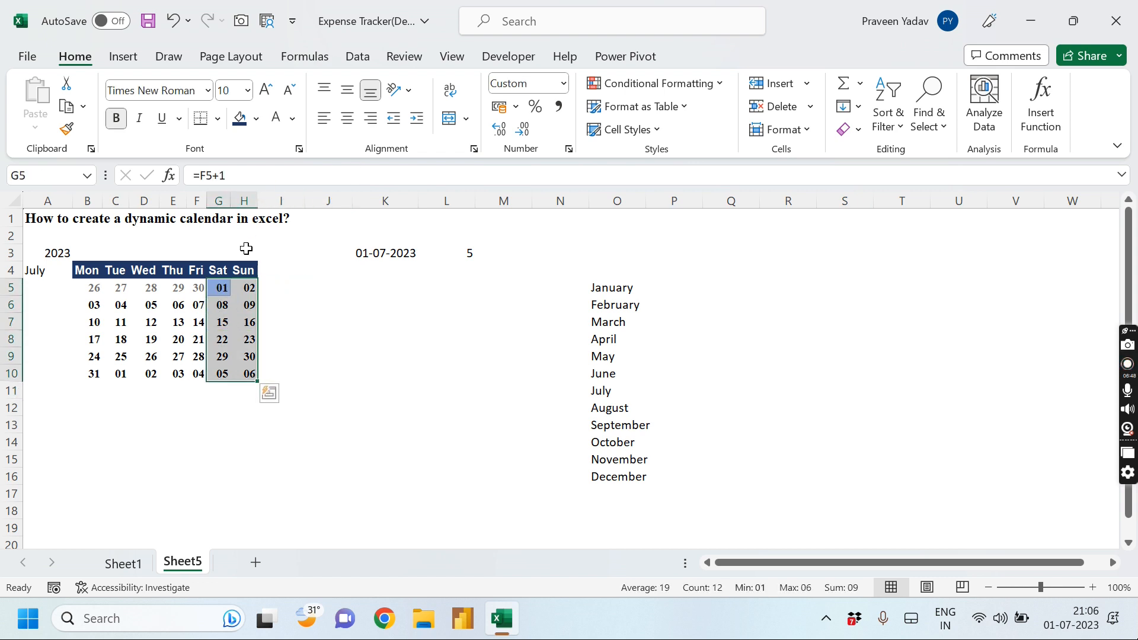
left_click_drag(243, 288, 254, 377)
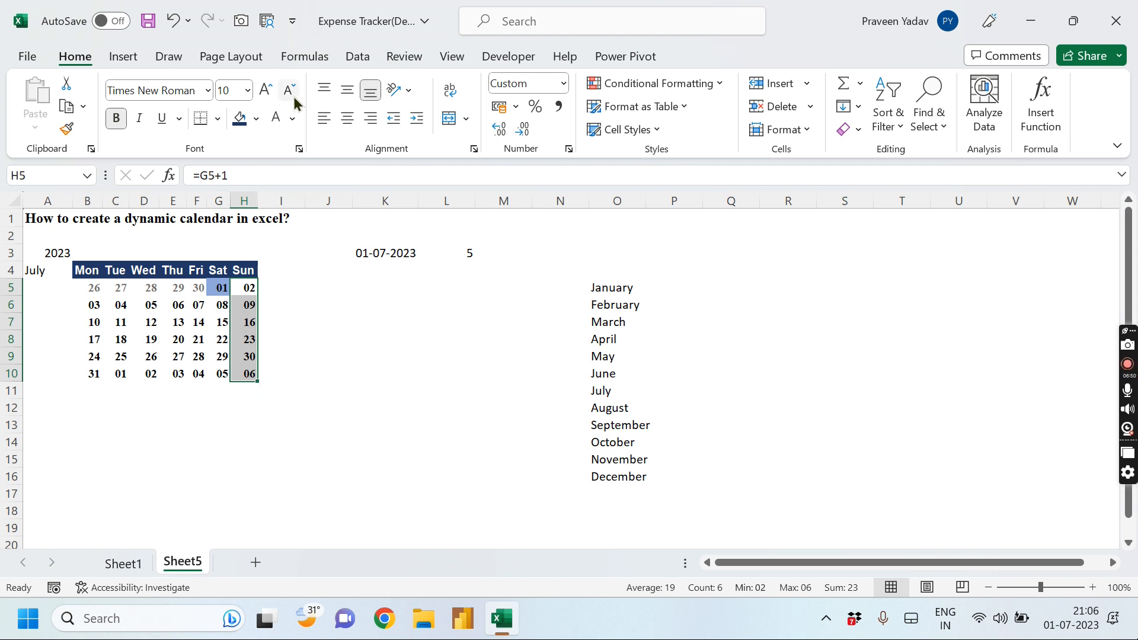
left_click(292, 117)
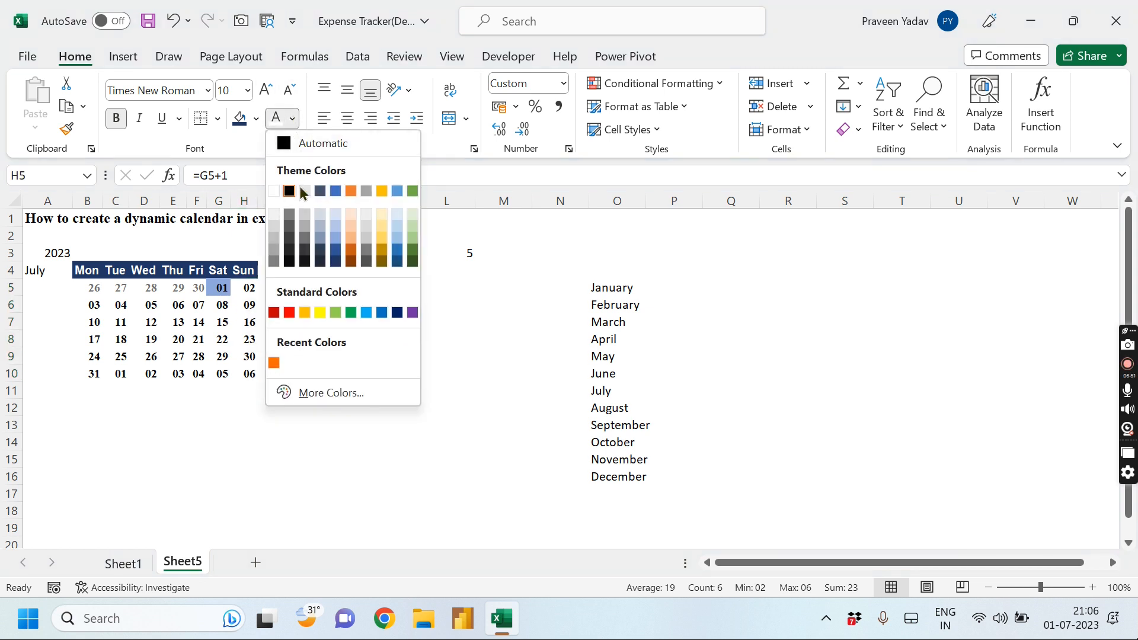
left_click(289, 312)
left_click(220, 424)
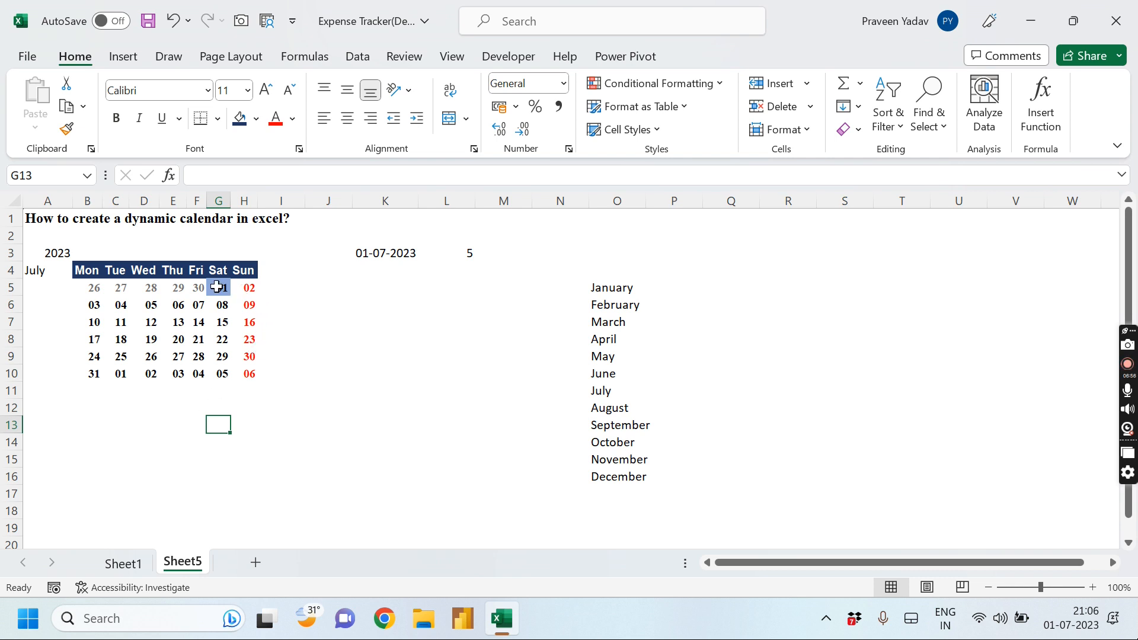
Apply the red font to the Saturday and Sunday dates in G5:H10
left_click_drag(217, 287, 246, 373)
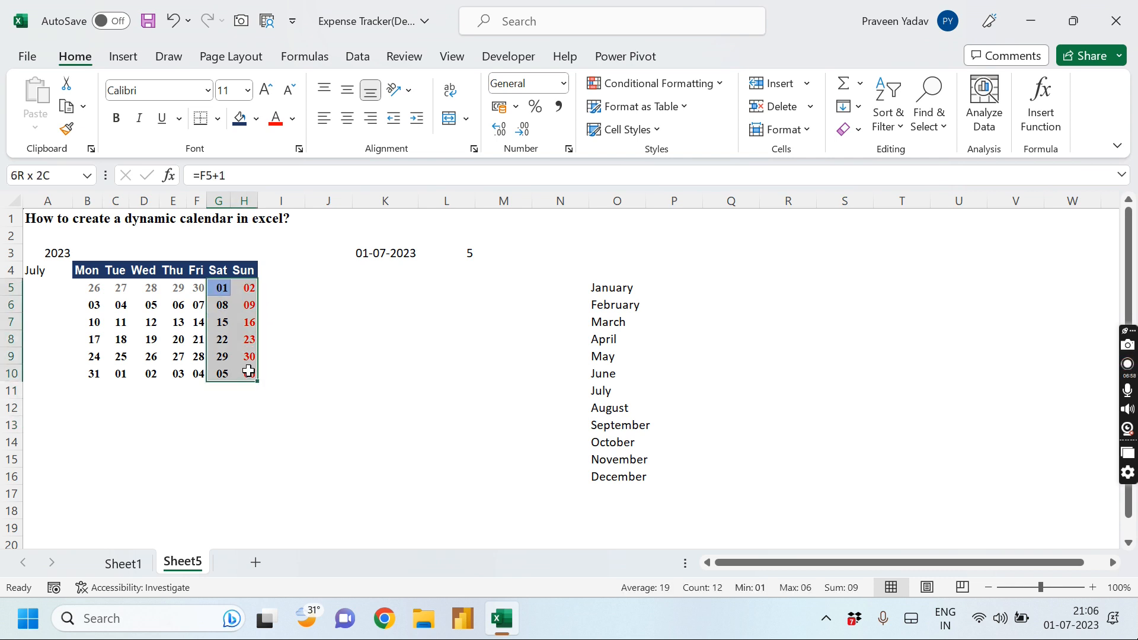
left_click(275, 118)
left_click_drag(301, 369, 283, 444)
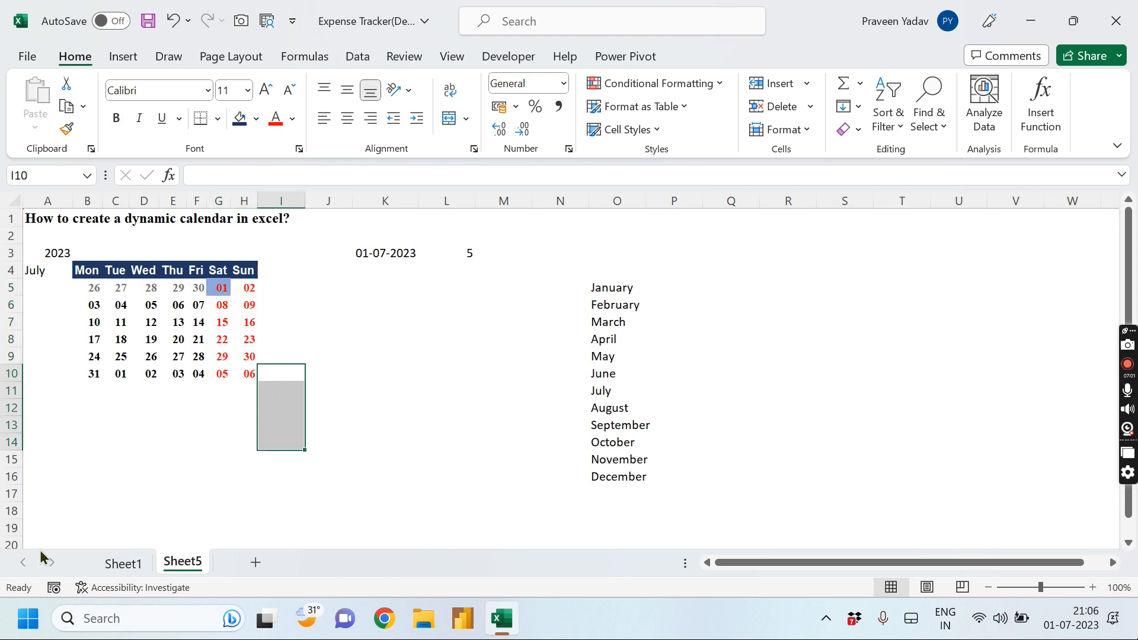
Test the weekend coloring by switching the month in A4 to October and to August
left_click(48, 270)
left_click(80, 270)
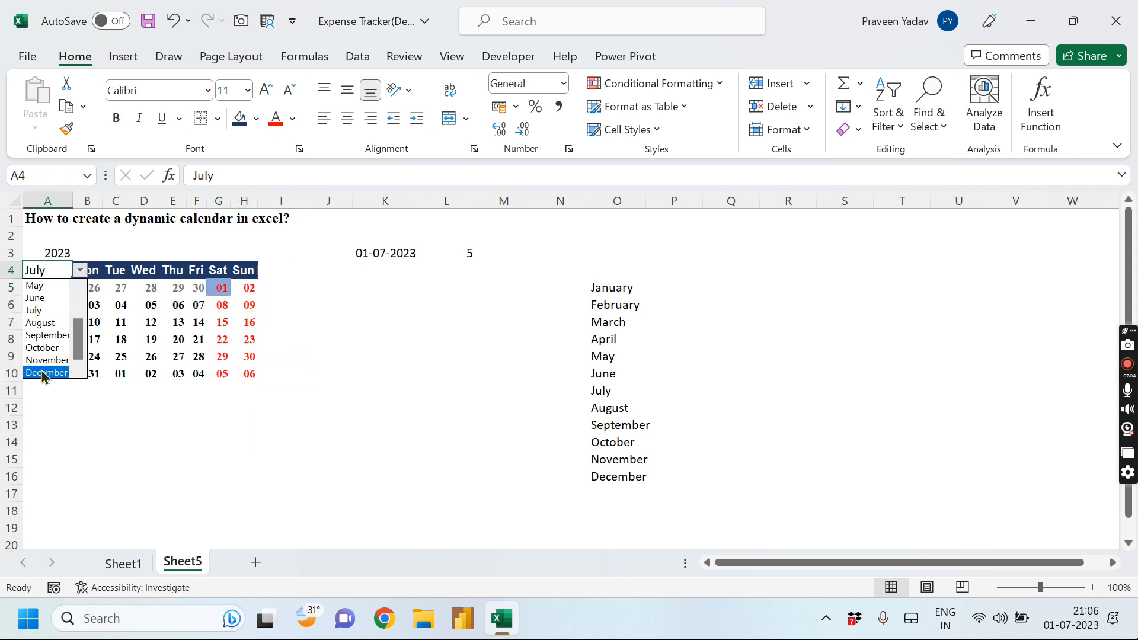
left_click(39, 349)
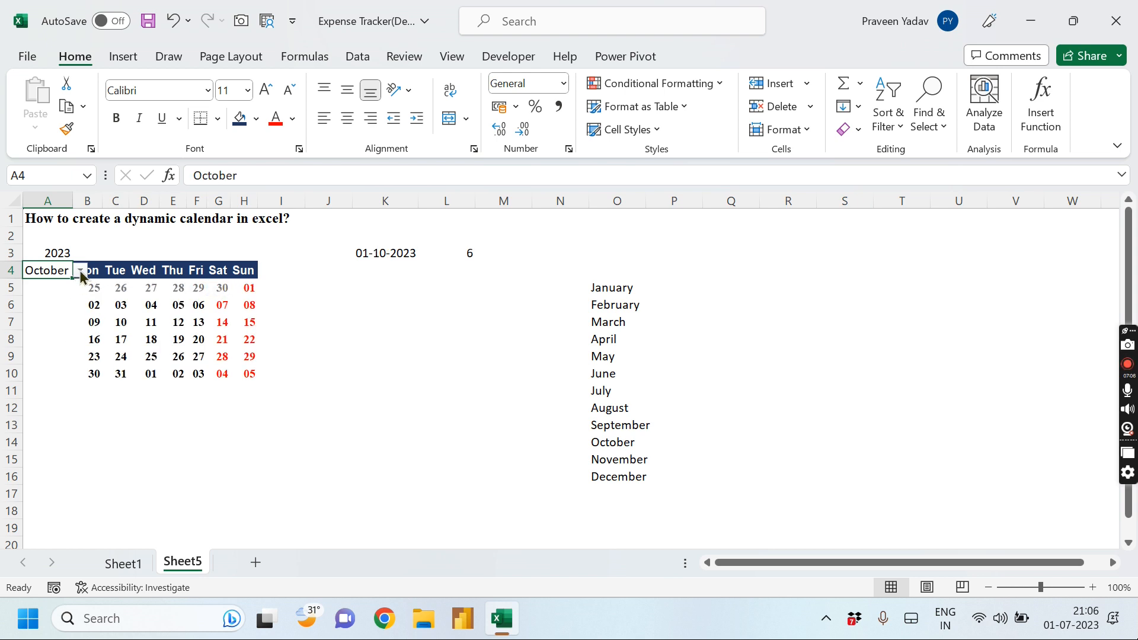
left_click(80, 271)
left_click(43, 321)
left_click(220, 411)
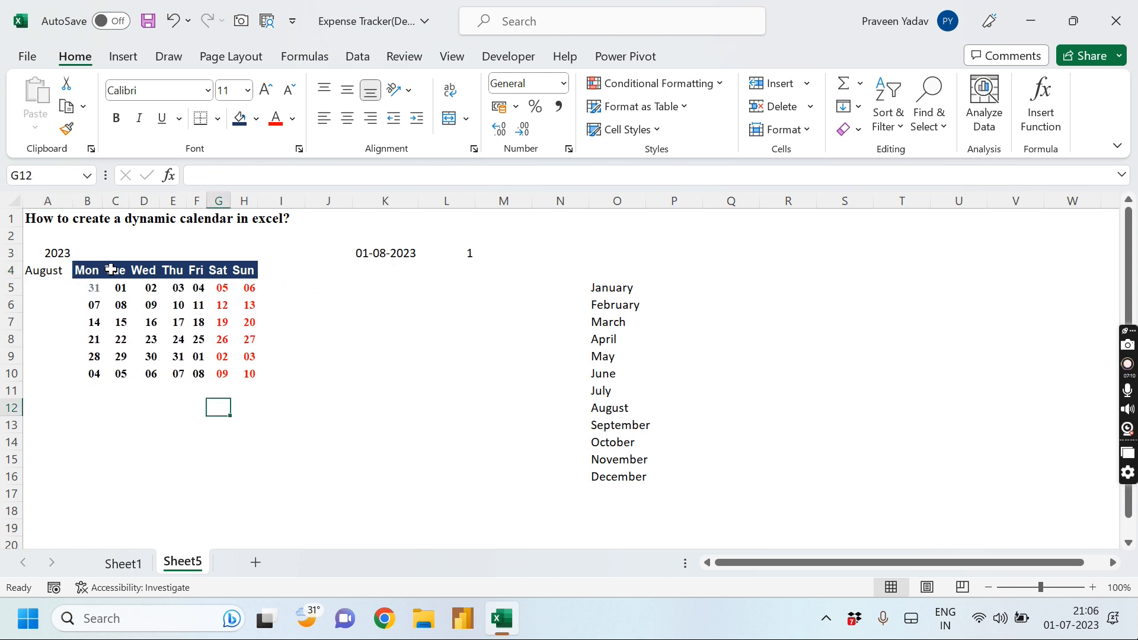
left_click(56, 248)
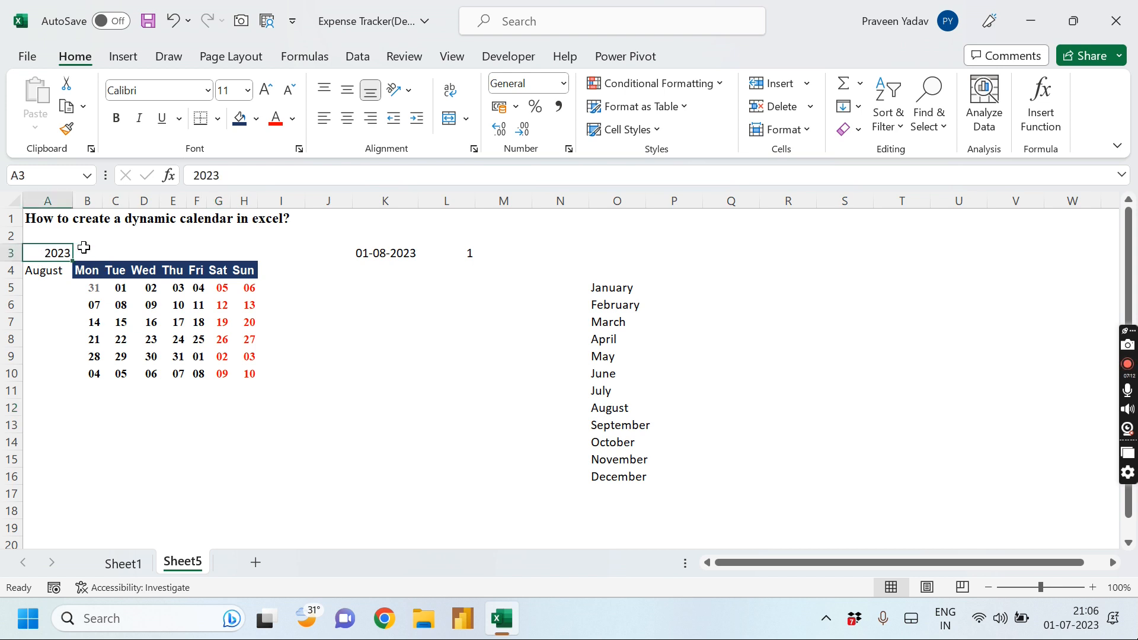
mouse_move(83, 247)
left_mouse_down()
mouse_move(228, 261)
mouse_move(81, 249)
left_mouse_up()
left_click(45, 250)
key("ctrl+c")
left_click(90, 252)
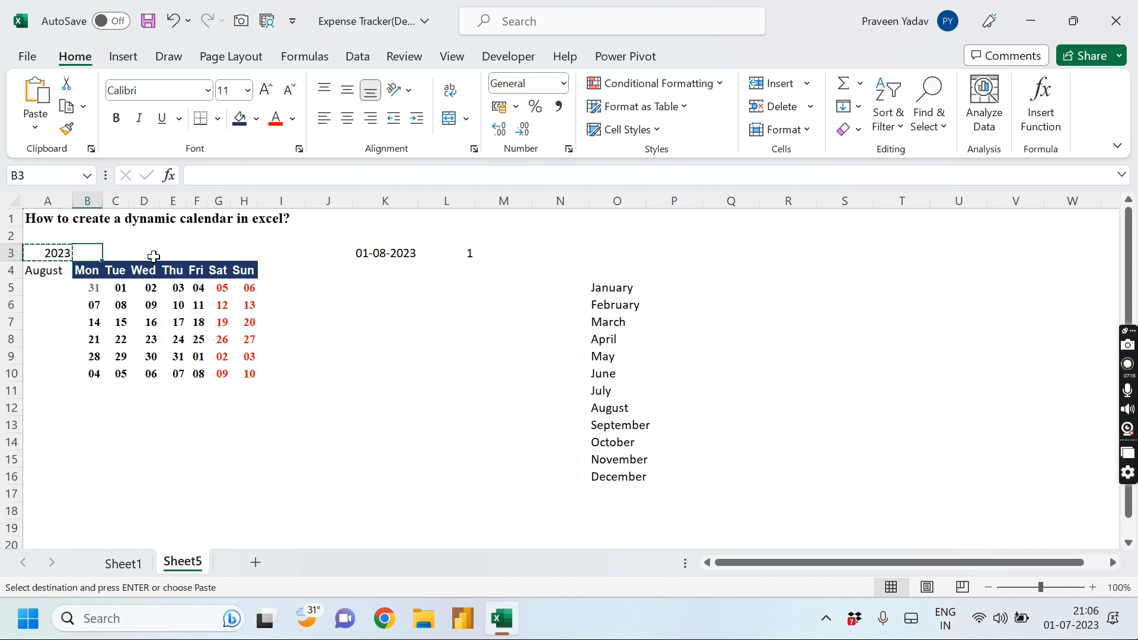
key("ctrl+v")
key("ctrl+z")
Move the year 2023 from A3 to B3 and merge and center it across B3:H3
left_click(49, 261)
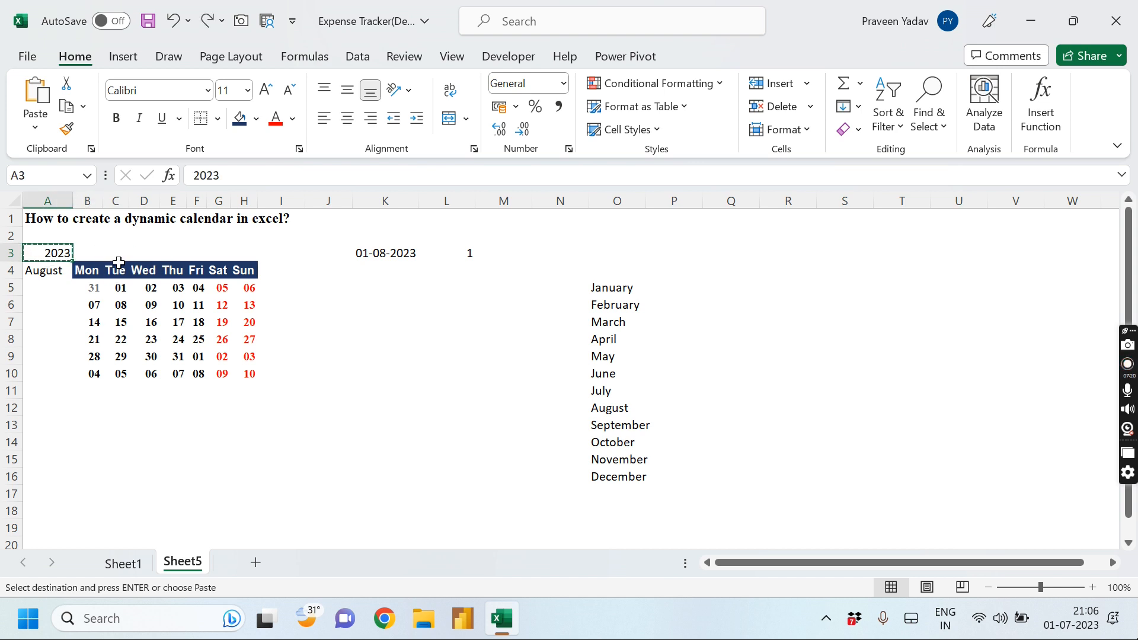
left_click(90, 252)
key("ctrl+v")
key("ctrl+v")
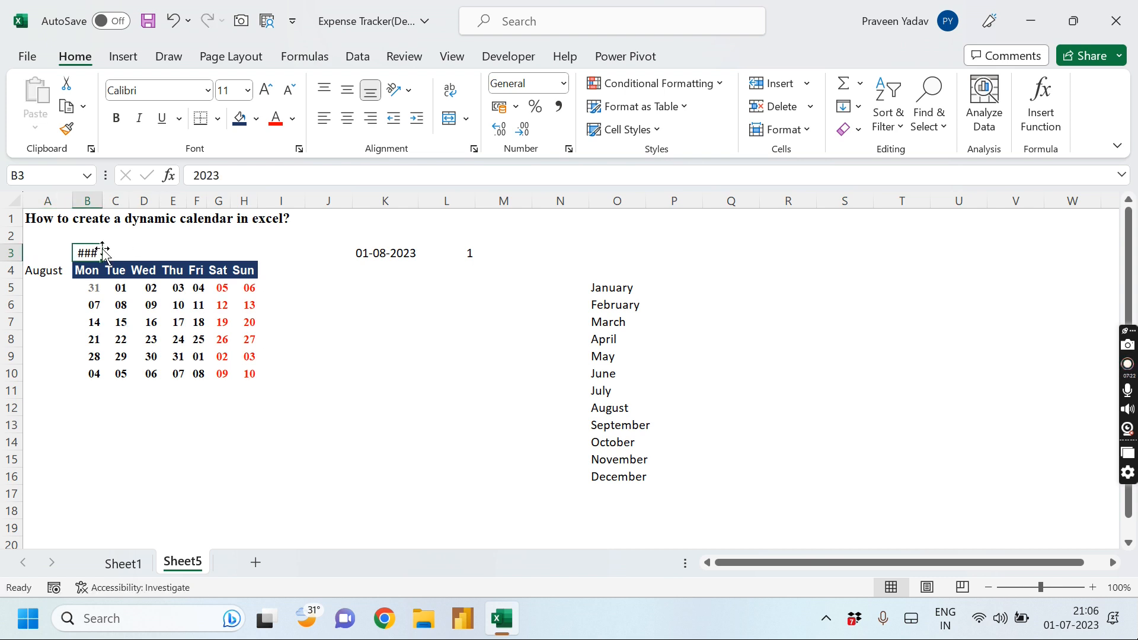
left_click_drag(91, 253, 244, 255)
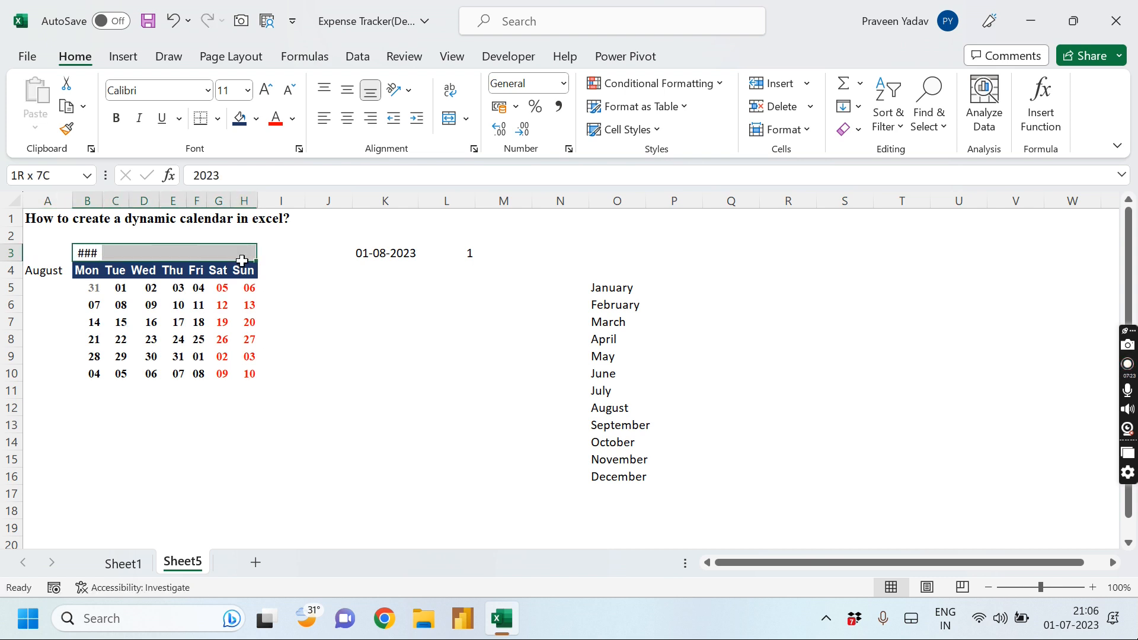
left_click(449, 119)
Style the merged year header B3:H3 with a dark blue fill and bold, light-colored text
left_click(256, 119)
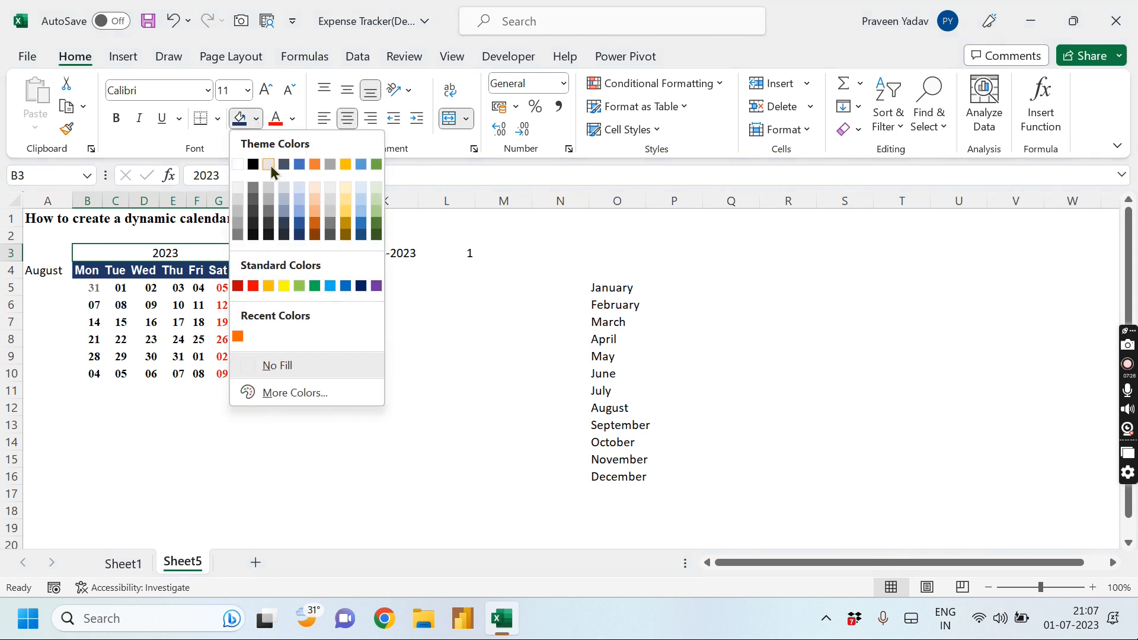
left_click(299, 223)
key("ctrl+b")
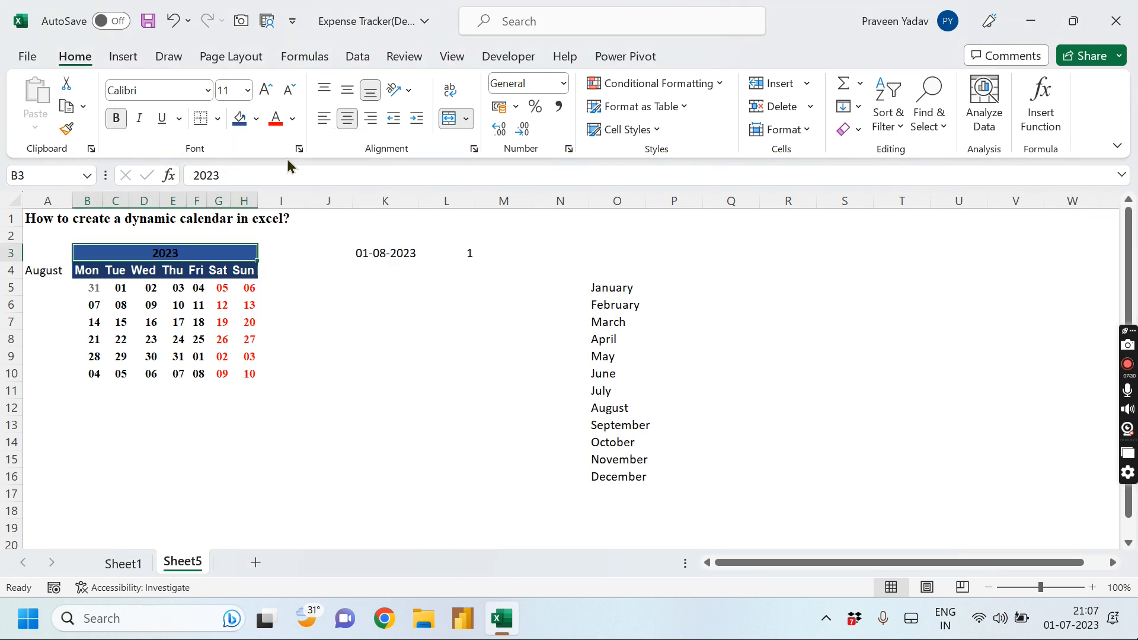
left_click(292, 118)
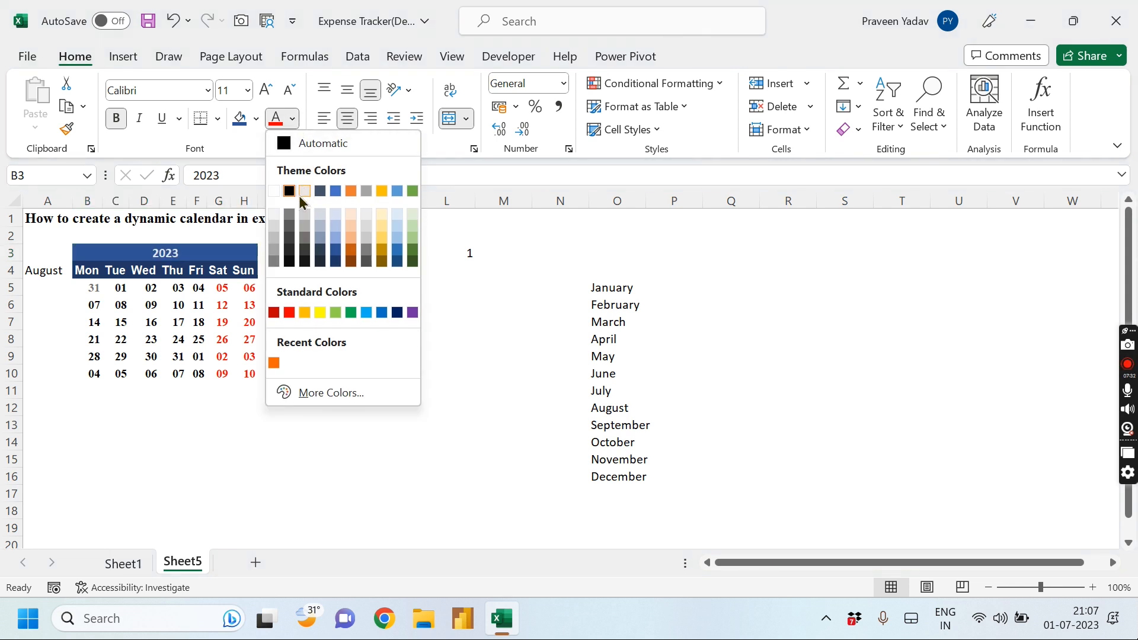
left_click(301, 197)
left_click(61, 338)
left_click(53, 271)
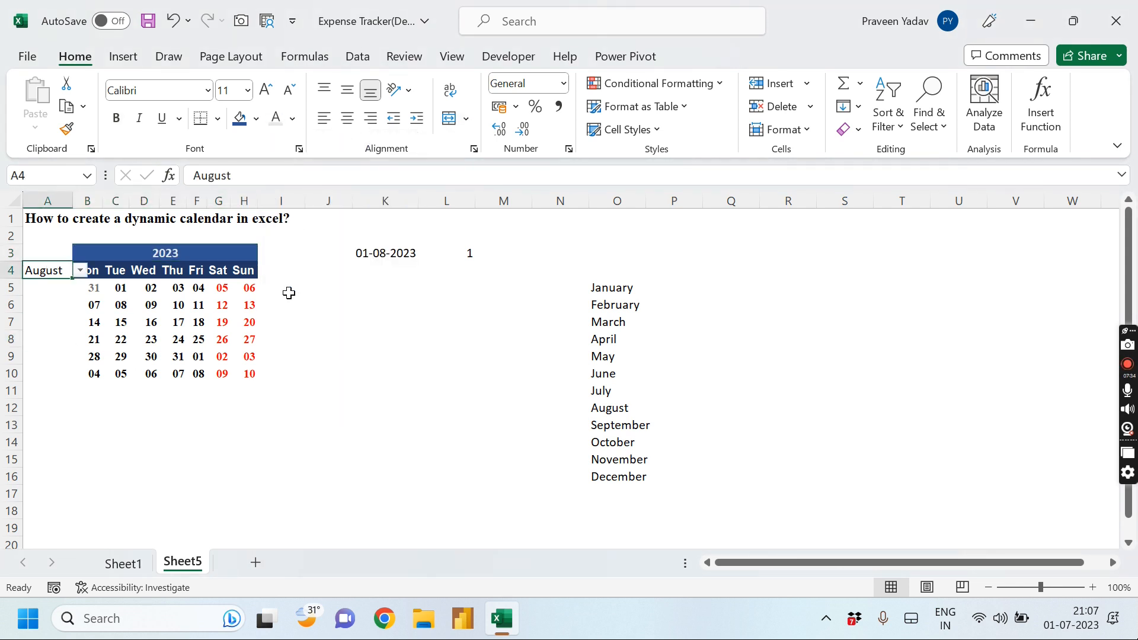
Hide the helper date, number and month list in J1:P17 by setting their font color to white
left_click_drag(344, 223, 666, 498)
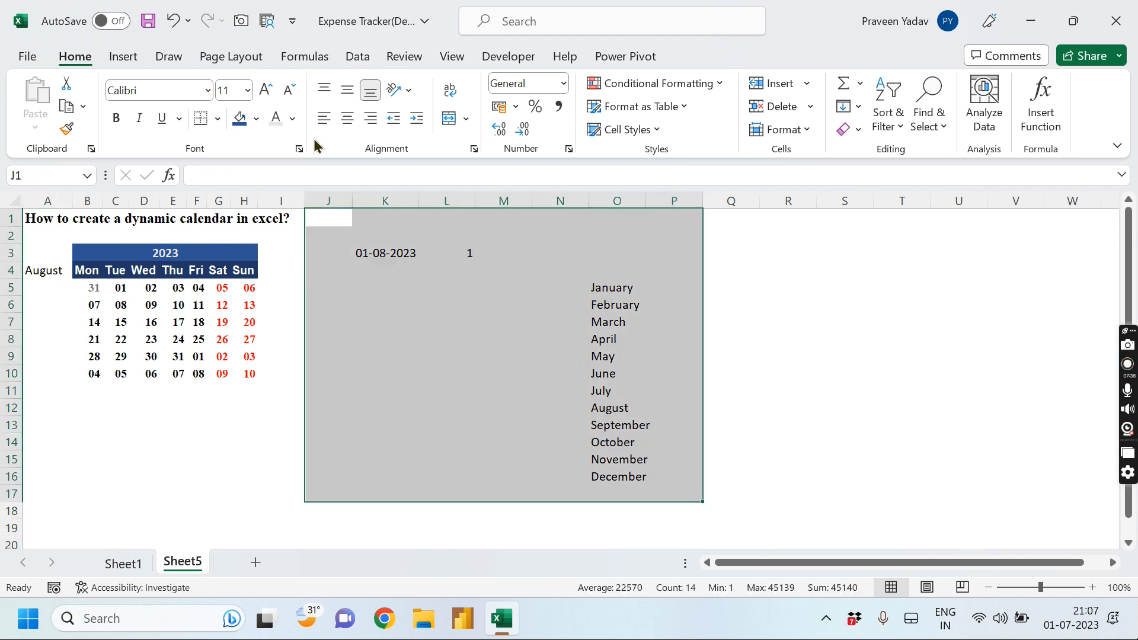
left_click(293, 119)
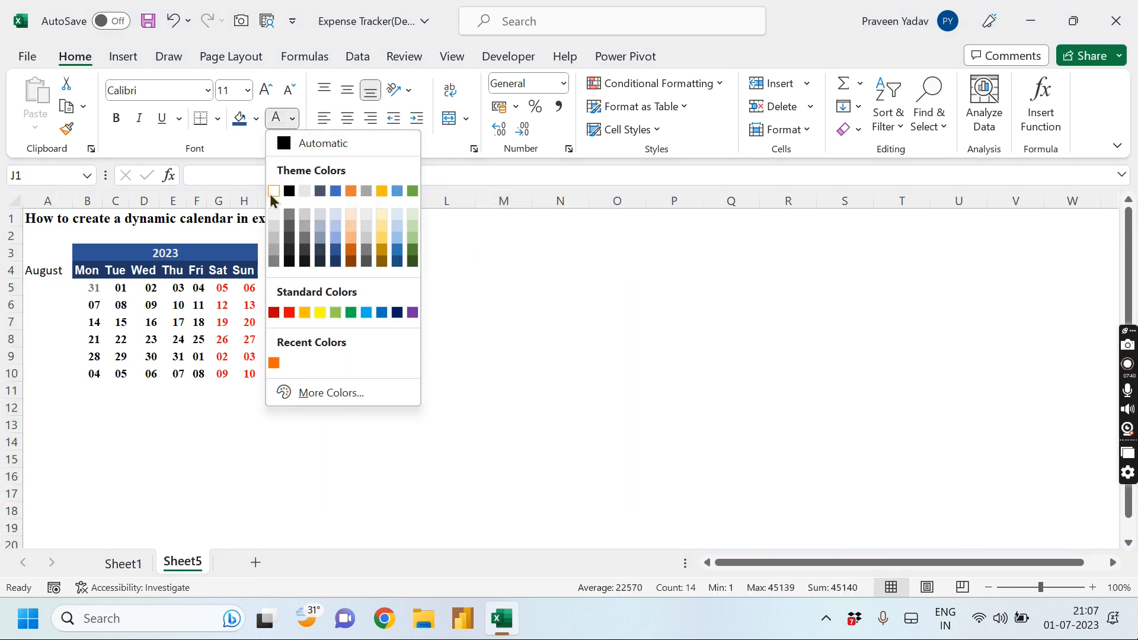
left_click(269, 194)
left_click(741, 427)
left_click(87, 463)
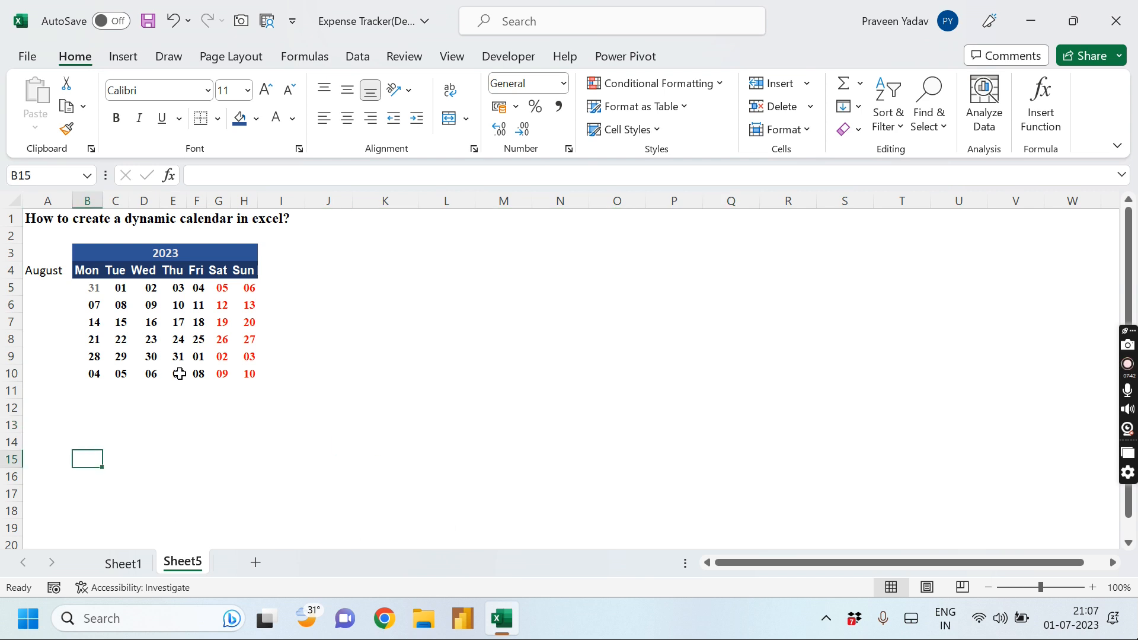
Enlarge the font of the whole calendar B3:H10 to size 20
left_click_drag(74, 255, 257, 377)
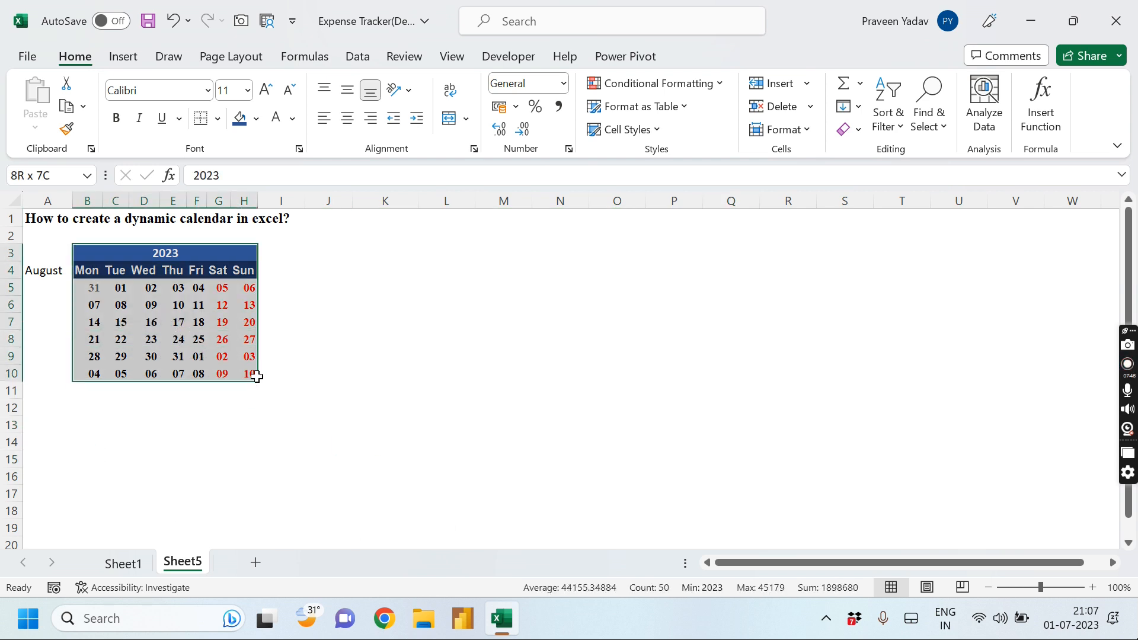
left_click(267, 90)
left_click(267, 89)
left_click(267, 90)
left_click(267, 90)
left_click(267, 89)
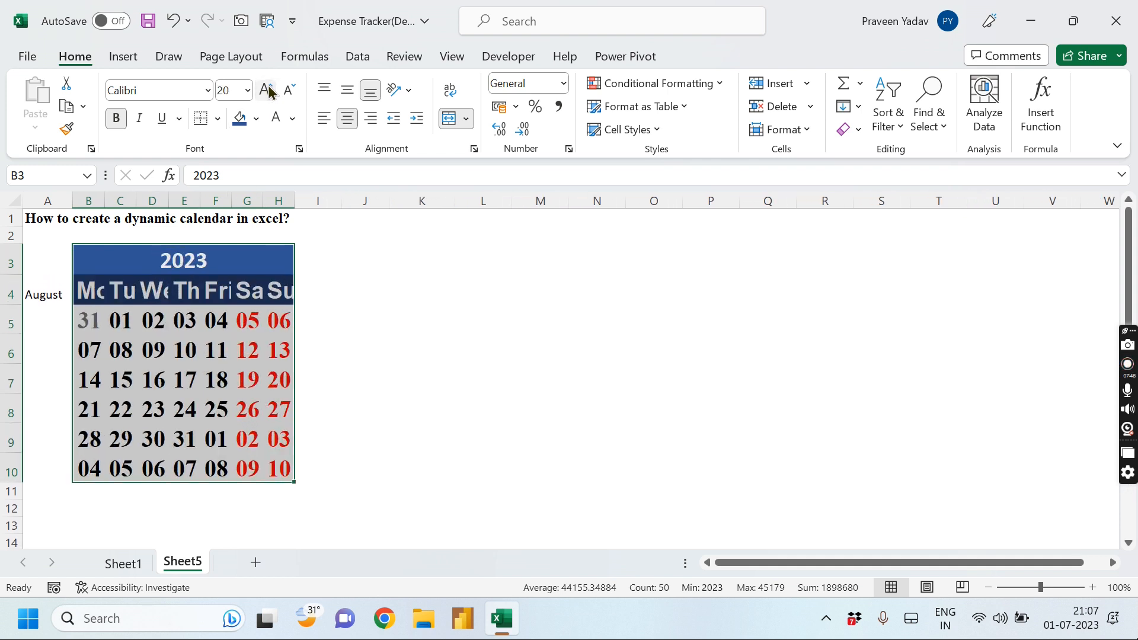
Auto-fit the widths of columns B to H to the enlarged calendar text
left_click_drag(90, 201, 289, 197)
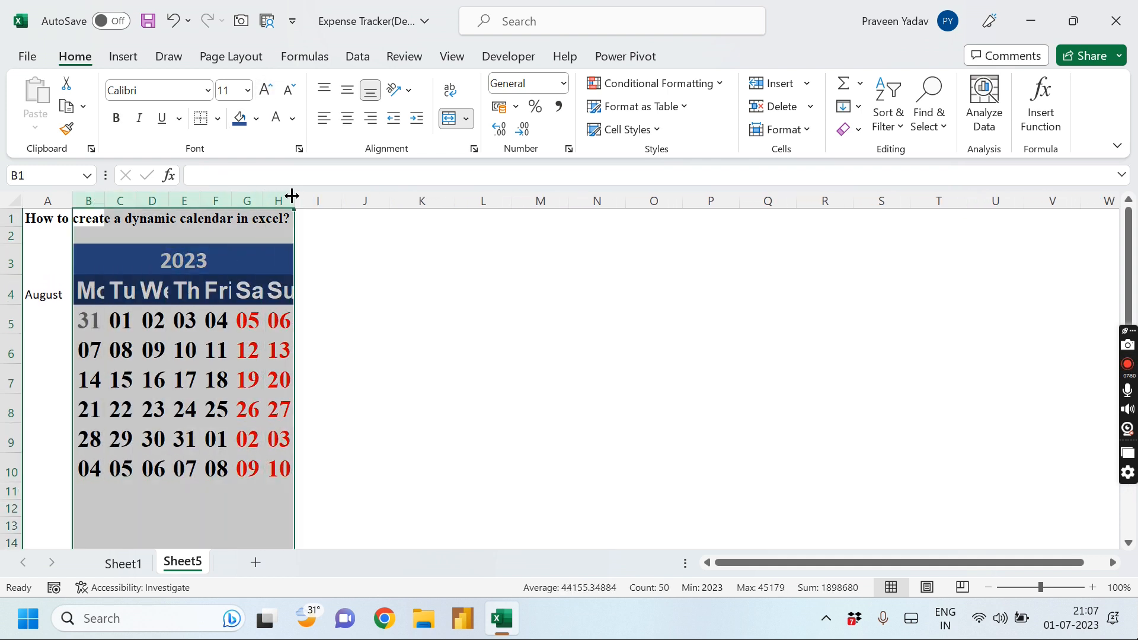
double_click(294, 197)
left_click(532, 489)
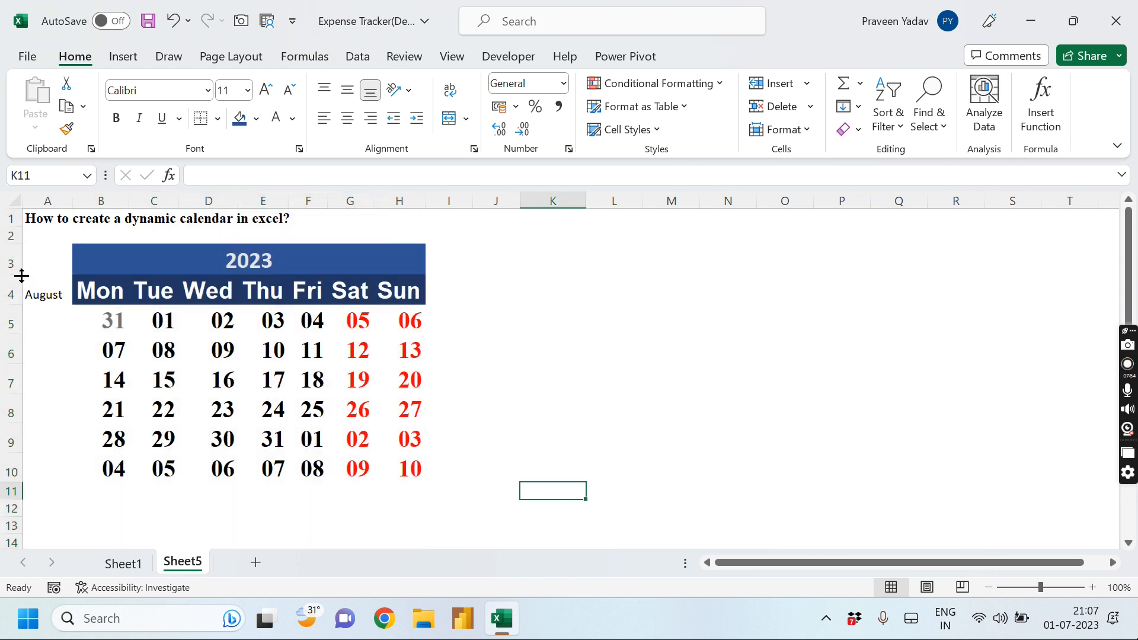
Test the resized calendar by switching the month in A4 to October and to May
left_click(64, 295)
left_click(79, 289)
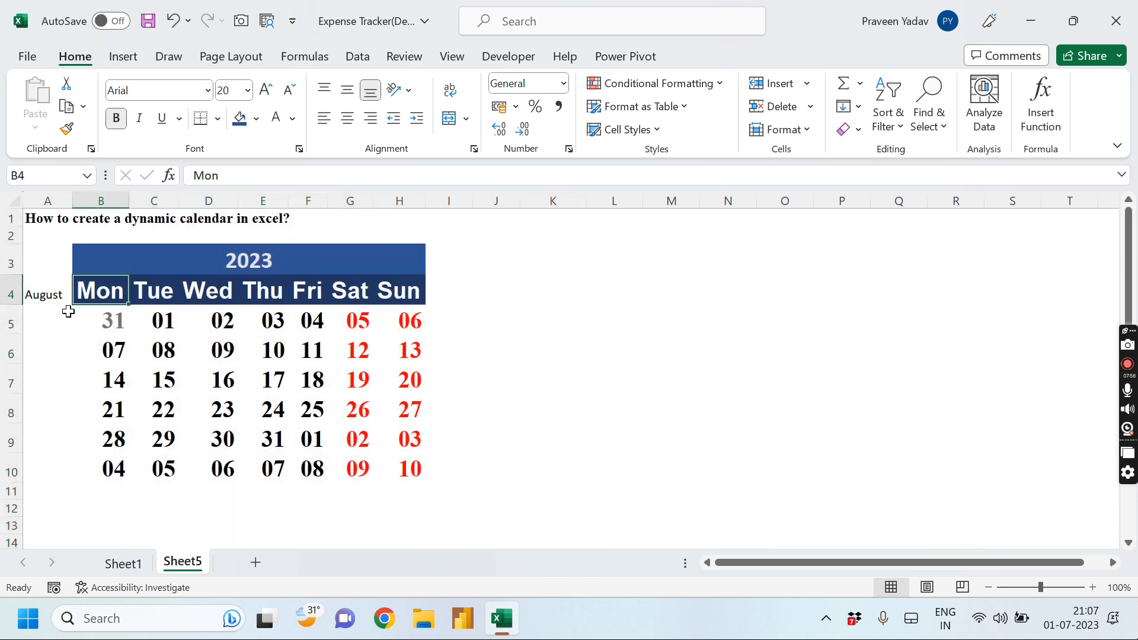
left_click(44, 295)
left_click(80, 296)
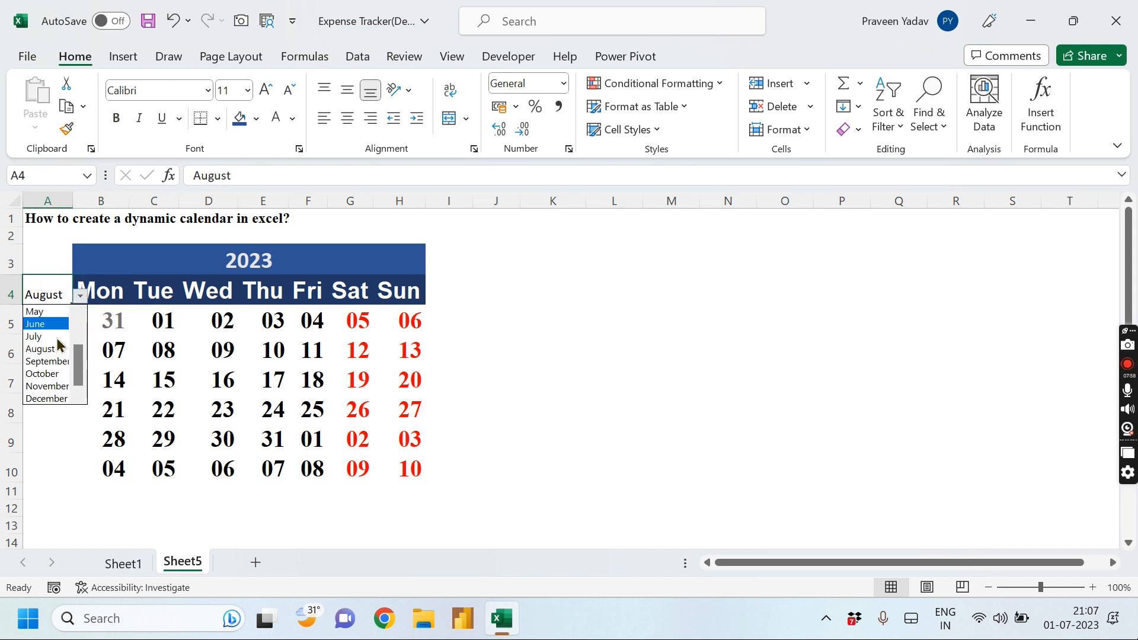
left_click(44, 373)
left_click(80, 295)
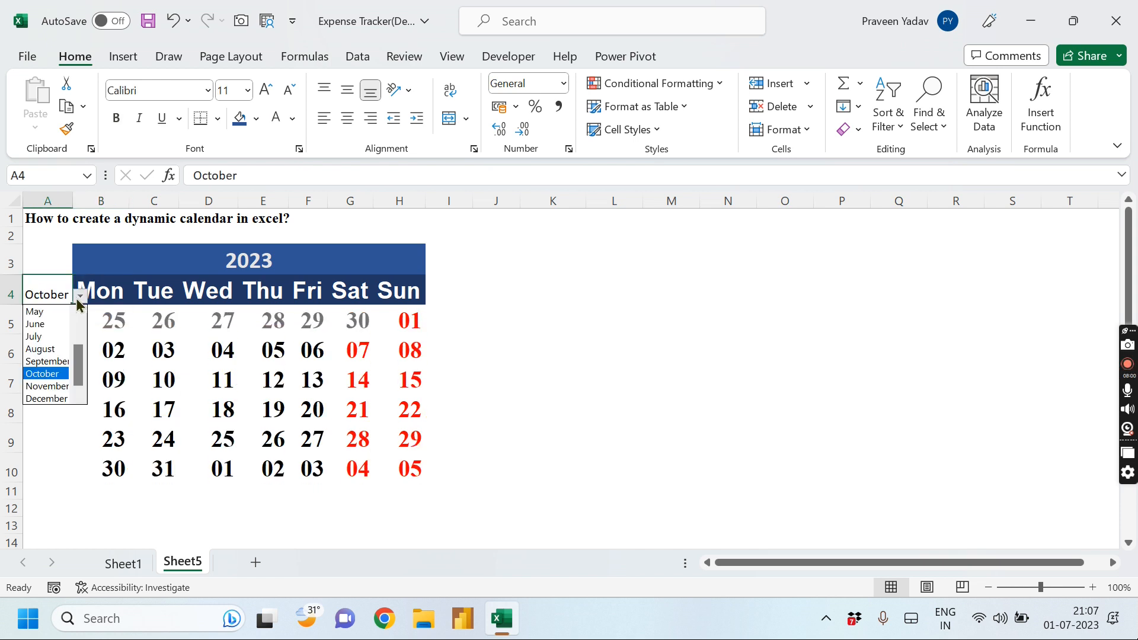
left_click(41, 310)
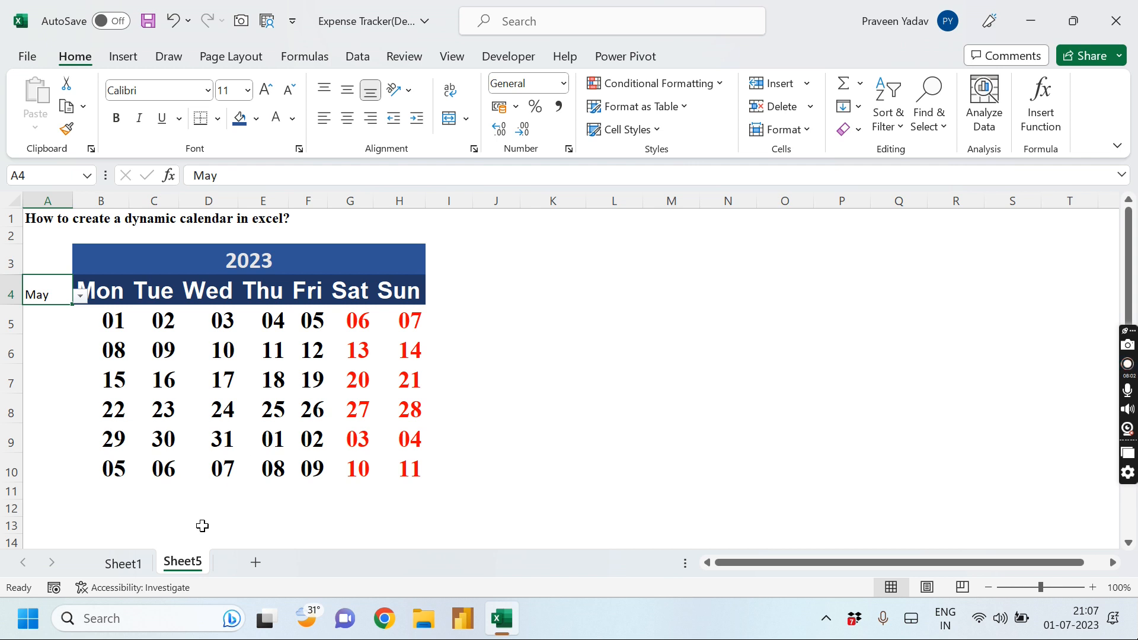
left_click(489, 461)
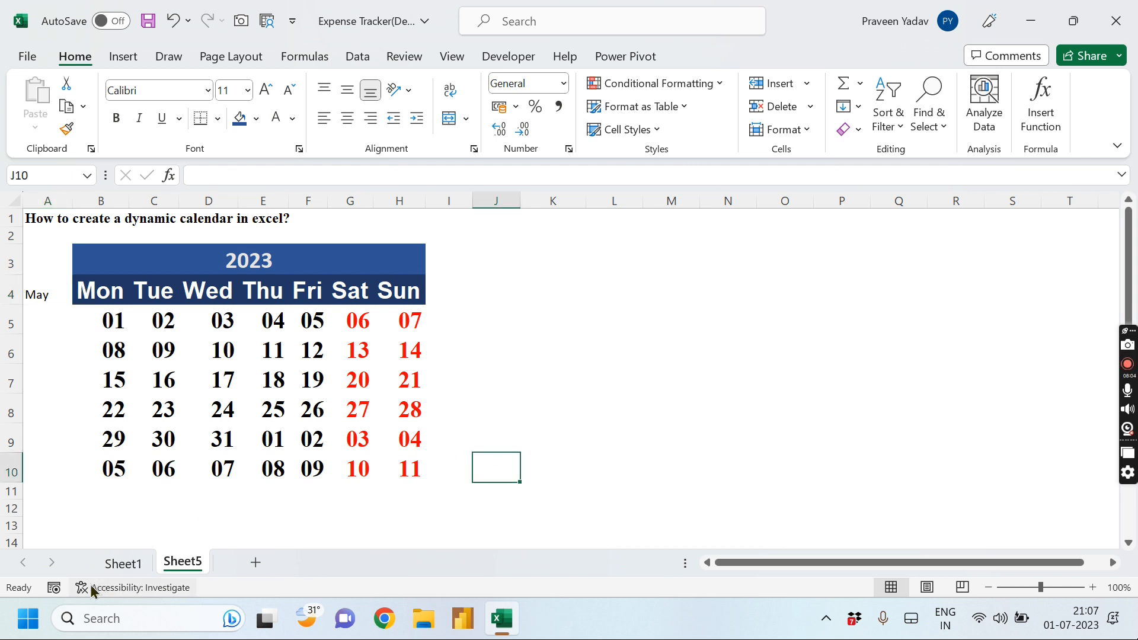
Open Sheet1 and examine the expense tracker's calendar, summary figures, and income and expense tables
left_click(123, 564)
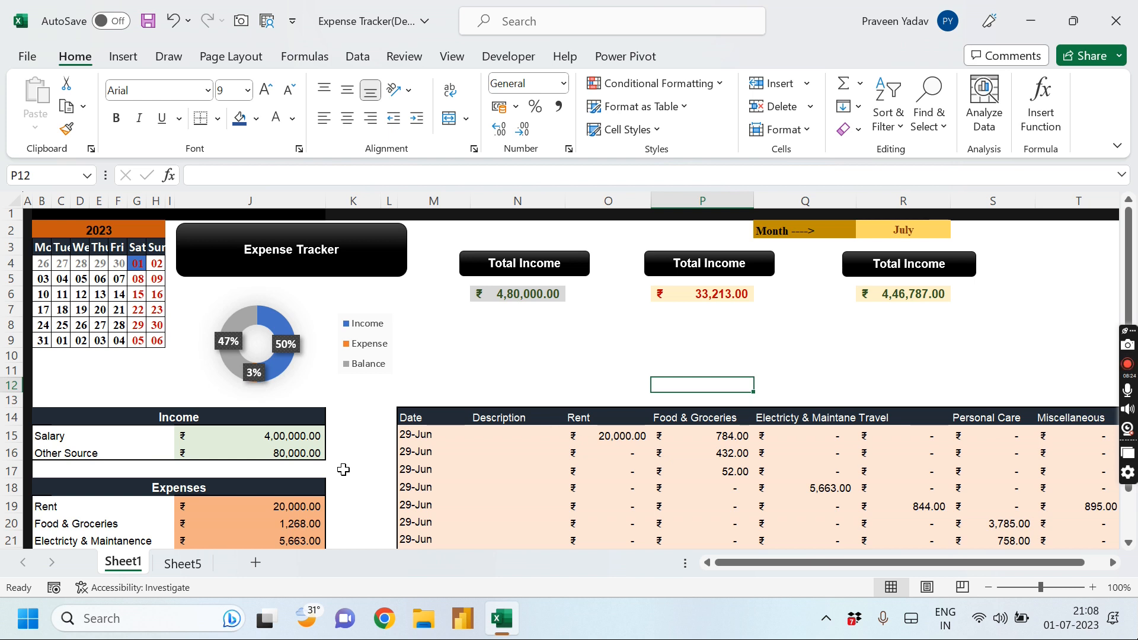
scroll(344, 470, "down", 2)
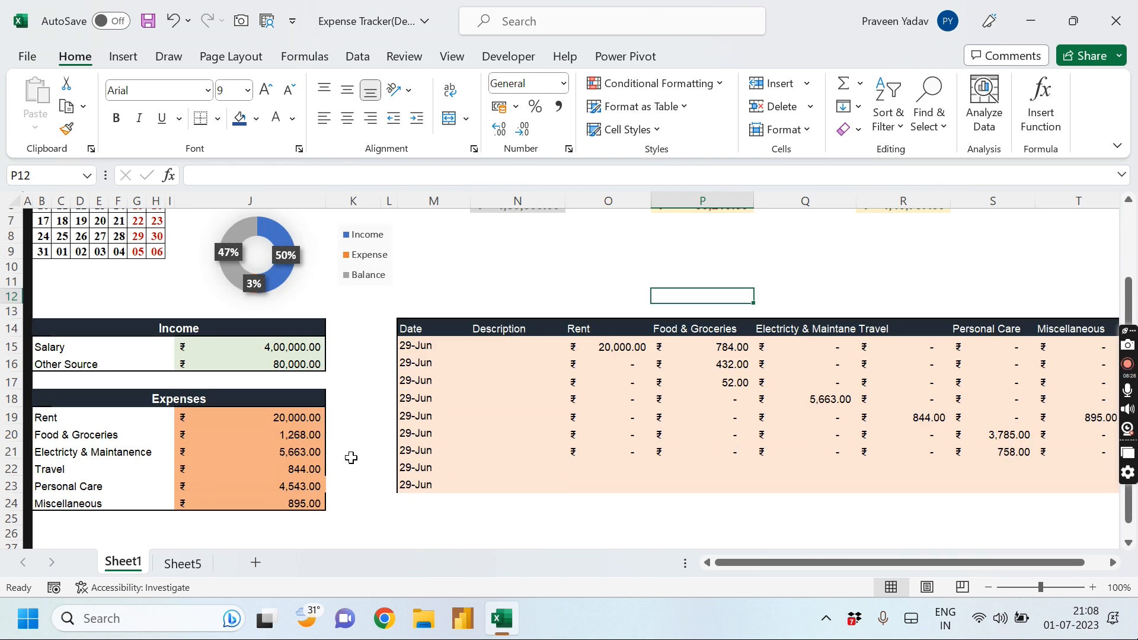
scroll(347, 465, "up", 2)
scroll(344, 466, "down", 1)
scroll(344, 465, "up", 1)
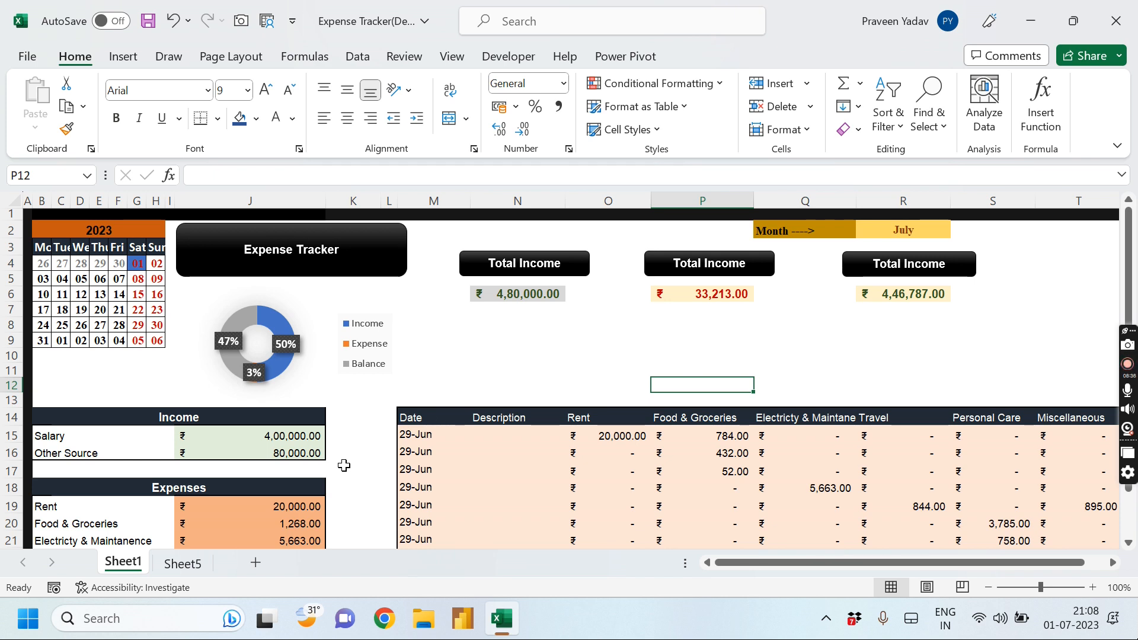
Examine the expense log's category headers from Rent to Miscellaneous and its Description column on Sheet1
left_click_drag(587, 415, 1074, 408)
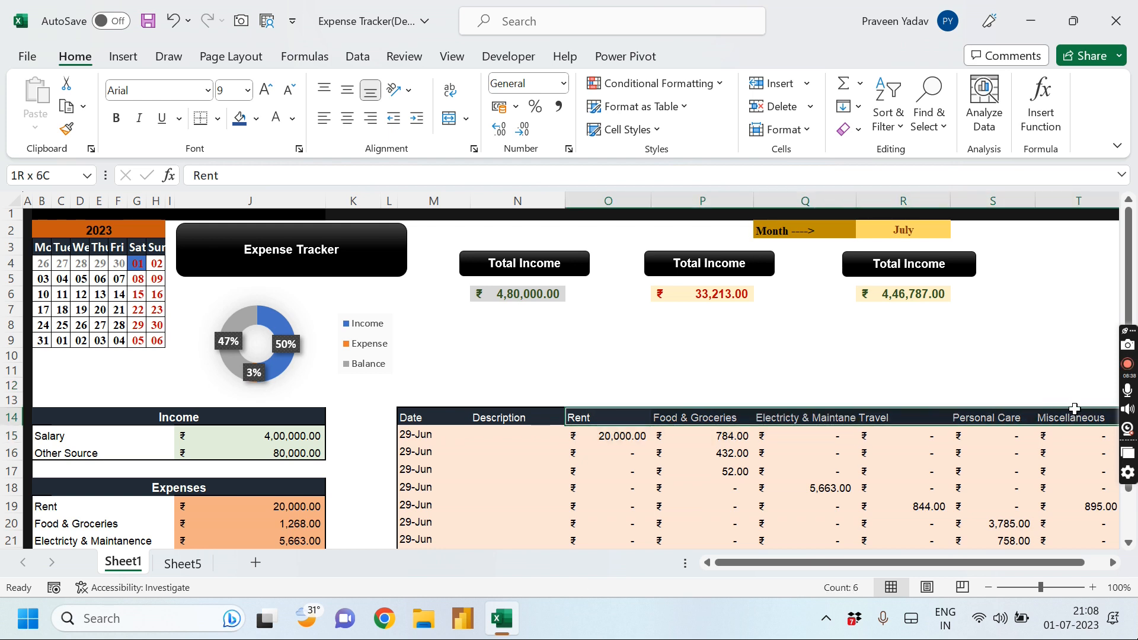
left_click(885, 416)
left_click_drag(511, 434, 515, 520)
scroll(554, 485, "down", 1)
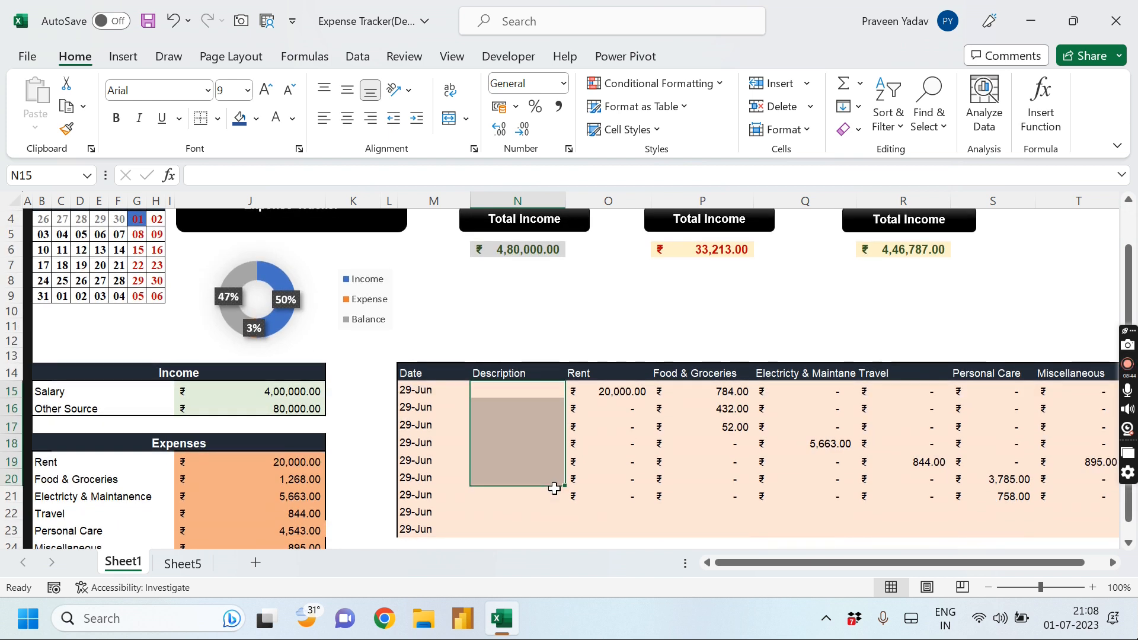
left_click(516, 528)
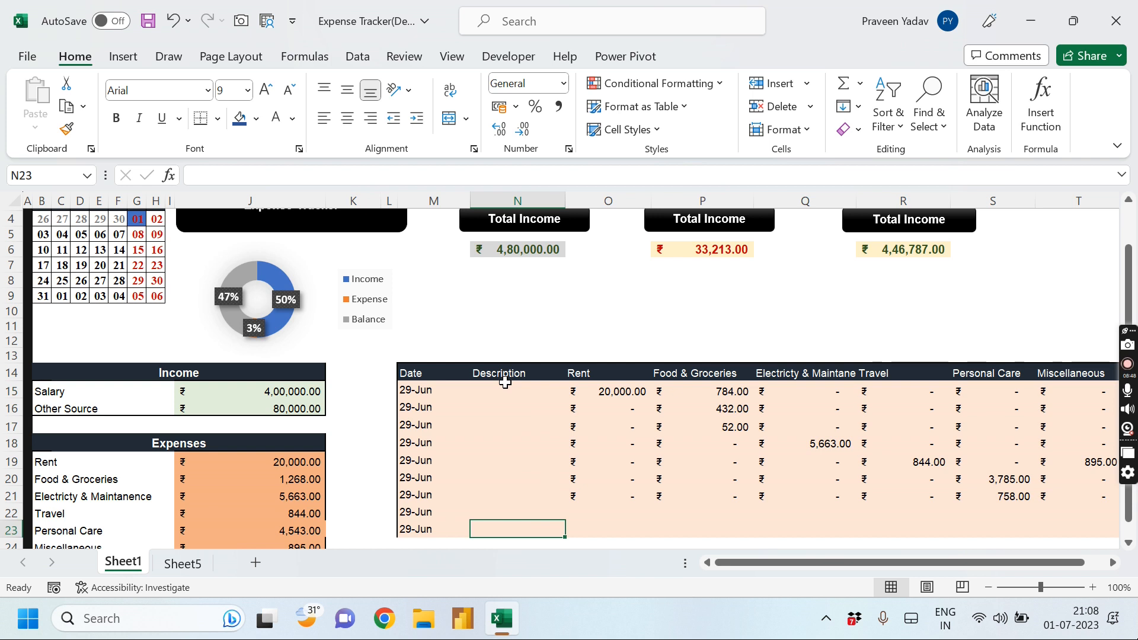
left_click(673, 379)
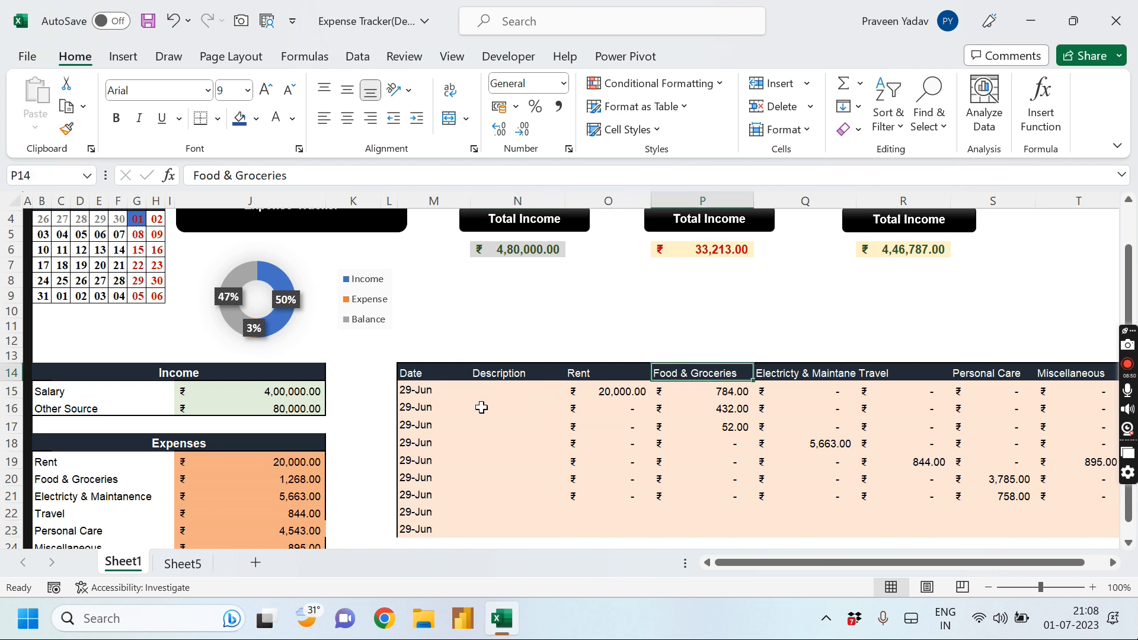
left_click_drag(515, 388, 513, 528)
left_click(573, 496)
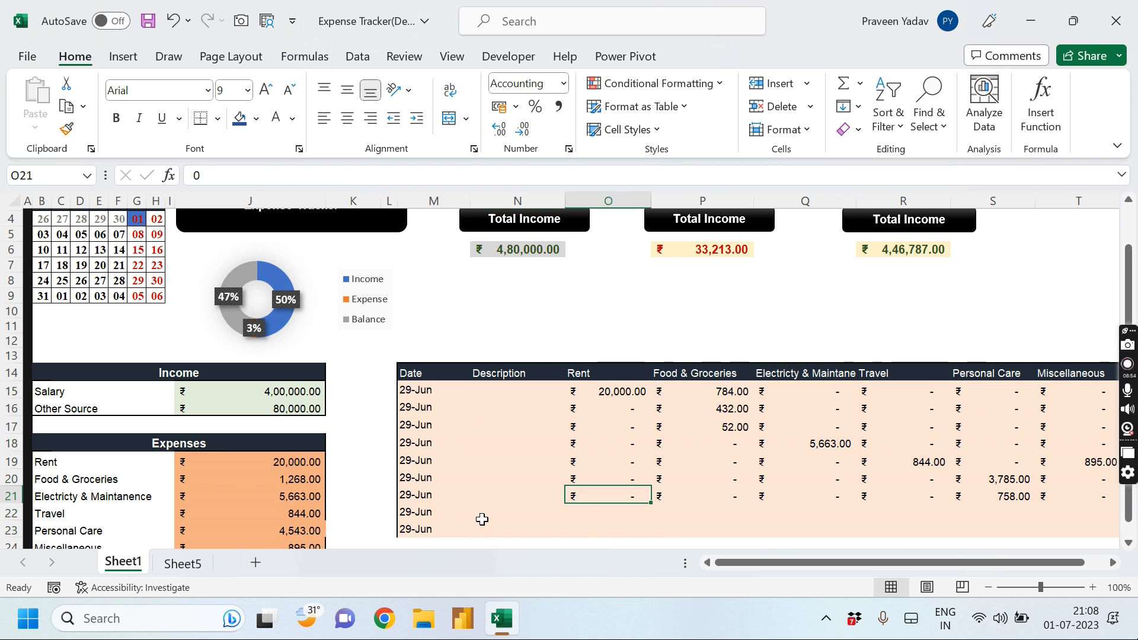
scroll(531, 484, "up", 1)
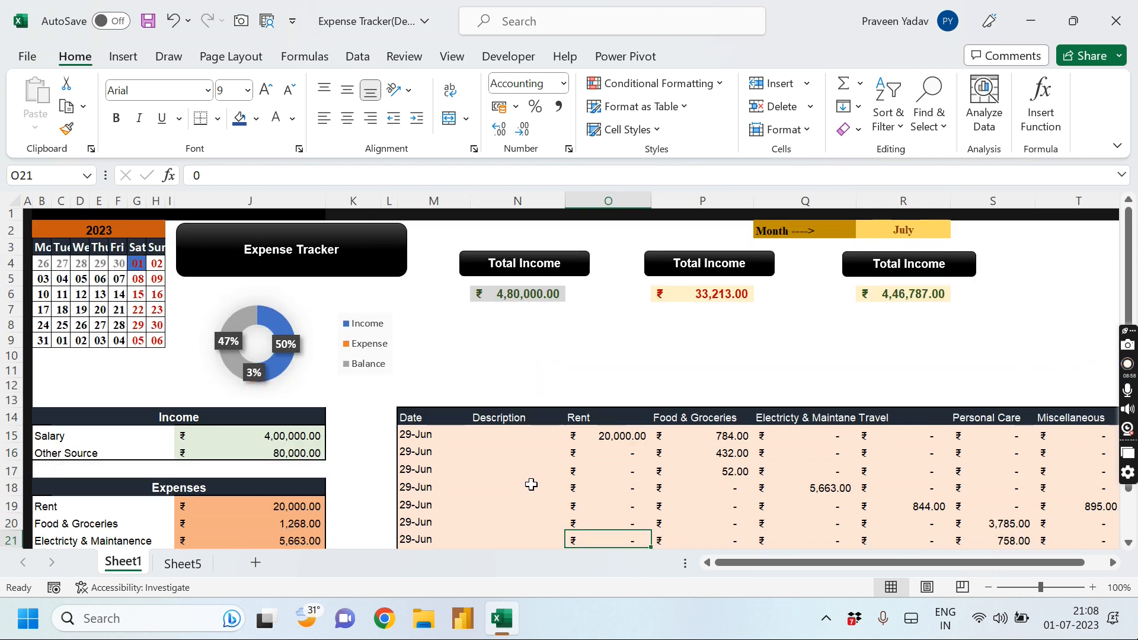